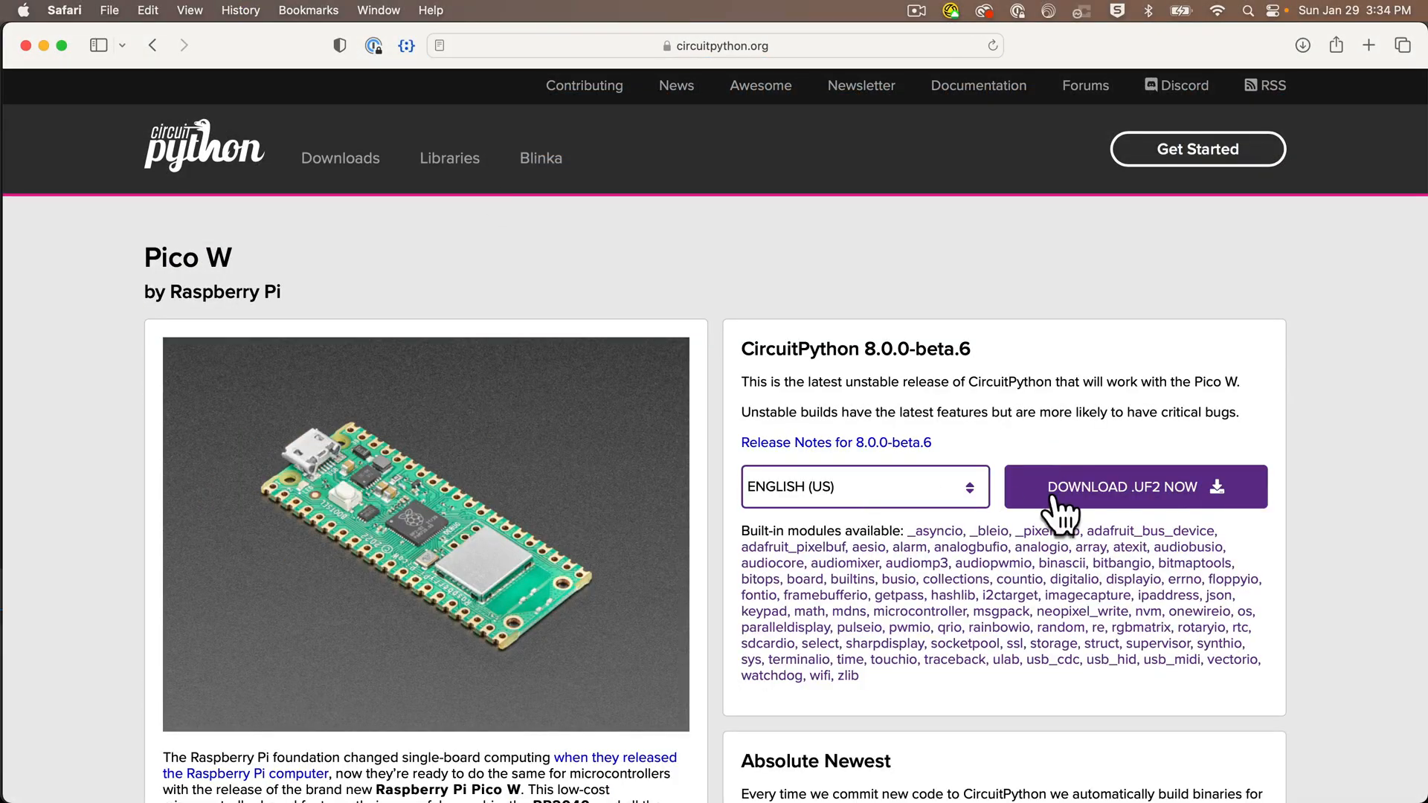
# Browse the CircuitPython libraries page and Adafruit's CircuitPython learning guides
pyautogui.click(450, 157)
pyautogui.scroll(-10, 578, 391)
pyautogui.scroll(-5, 577, 392)
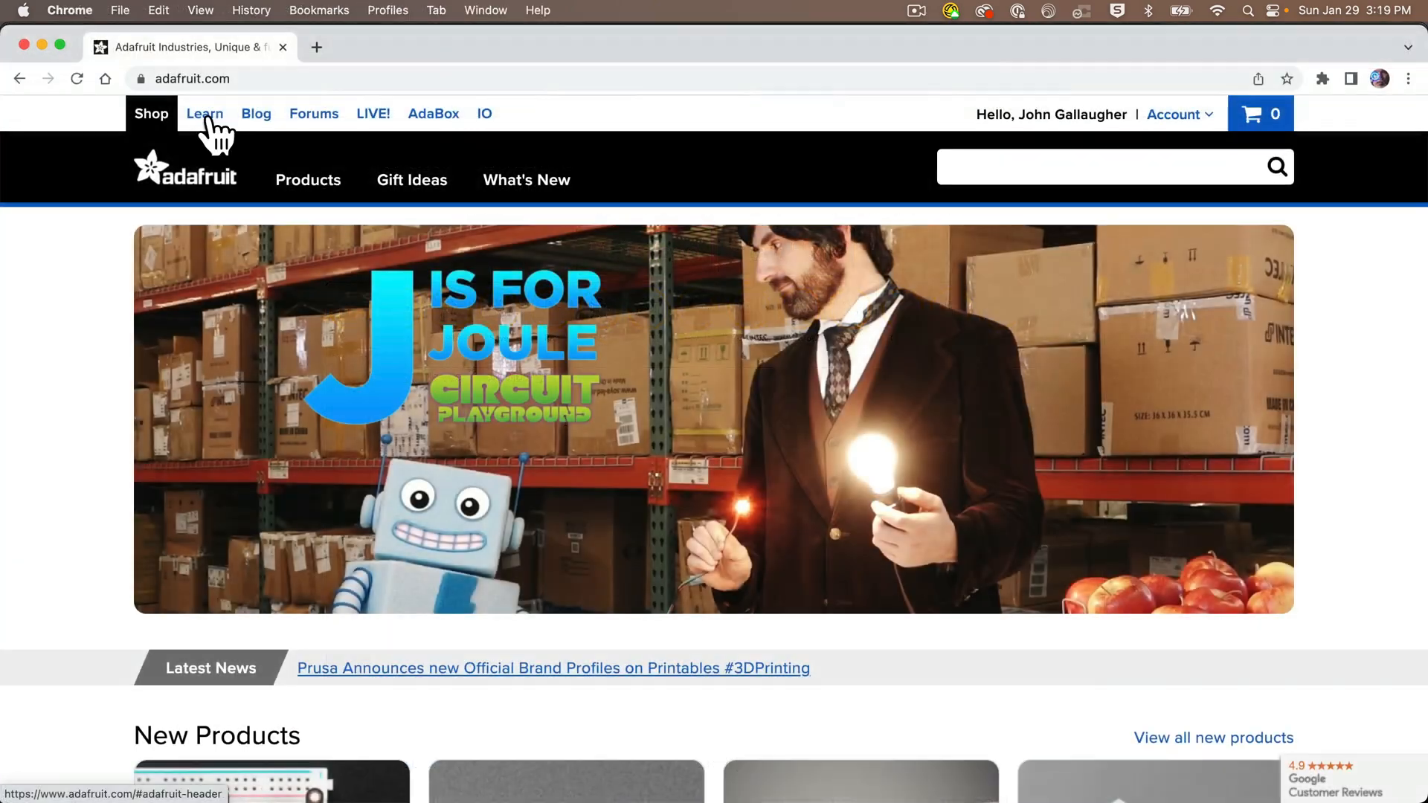
pyautogui.click(205, 112)
pyautogui.scroll(-5, 954, 297)
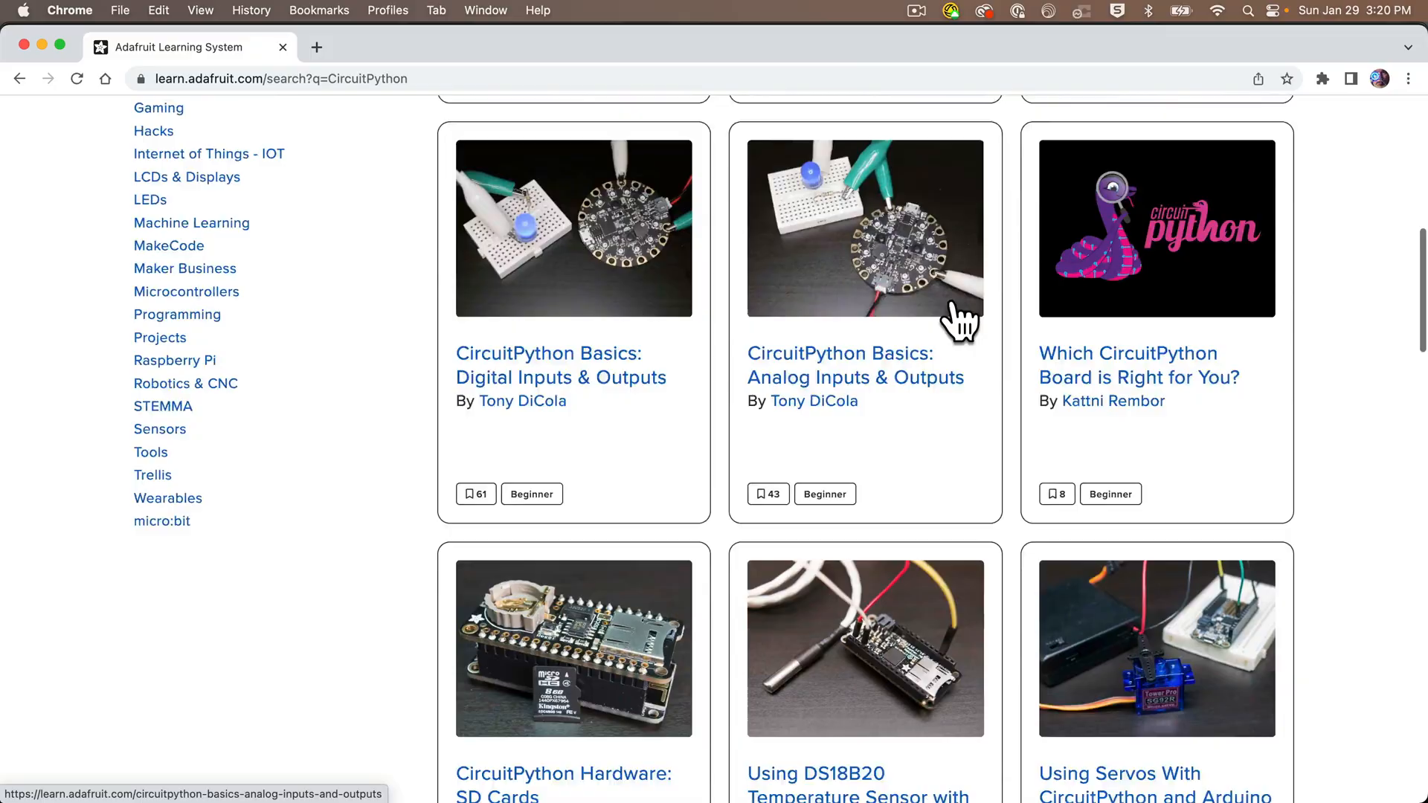
pyautogui.scroll(-5, 960, 321)
pyautogui.scroll(-4, 959, 320)
pyautogui.scroll(-4, 960, 320)
pyautogui.scroll(-4, 960, 321)
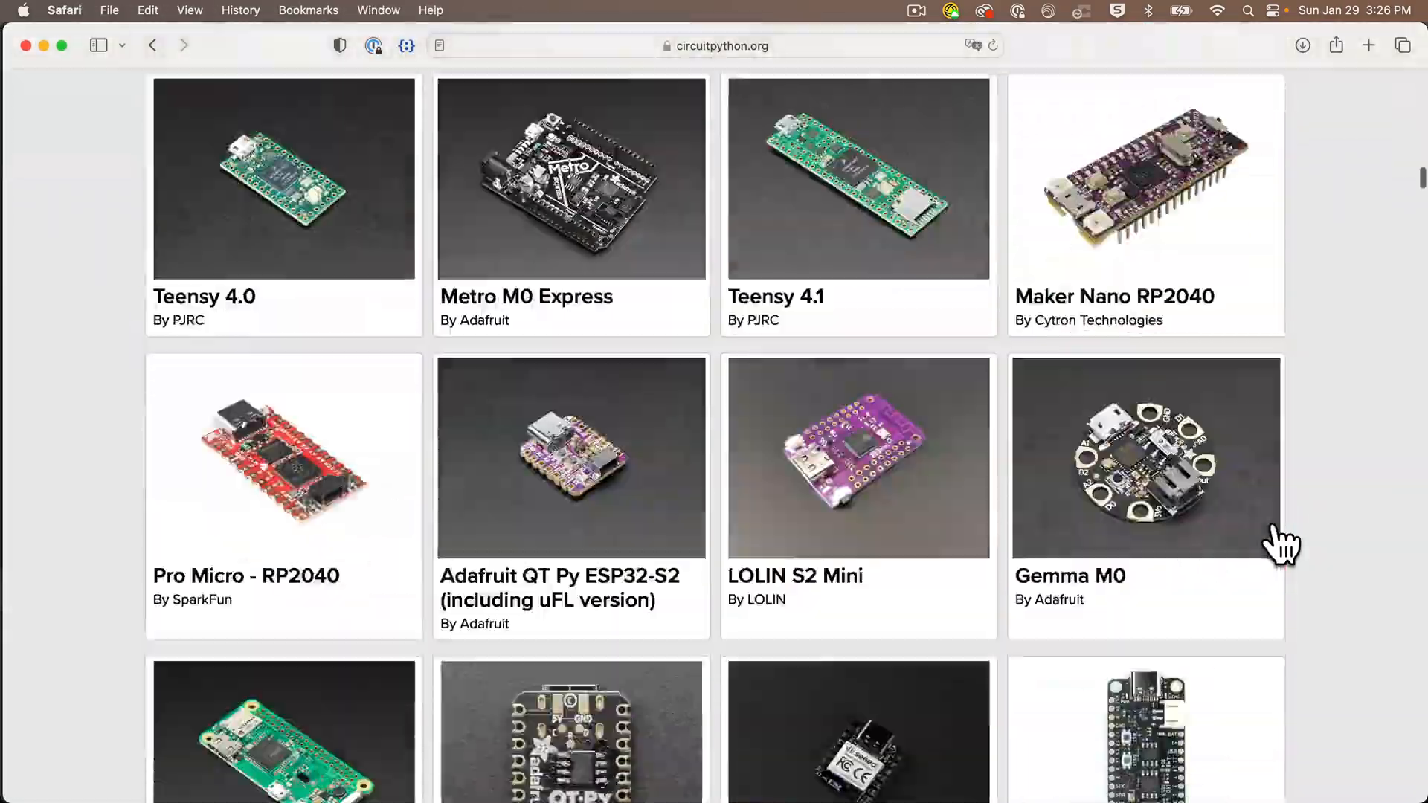
pyautogui.scroll(-5, 1284, 544)
pyautogui.scroll(-5, 1283, 544)
pyautogui.scroll(-5, 1283, 544)
pyautogui.scroll(-5, 1284, 545)
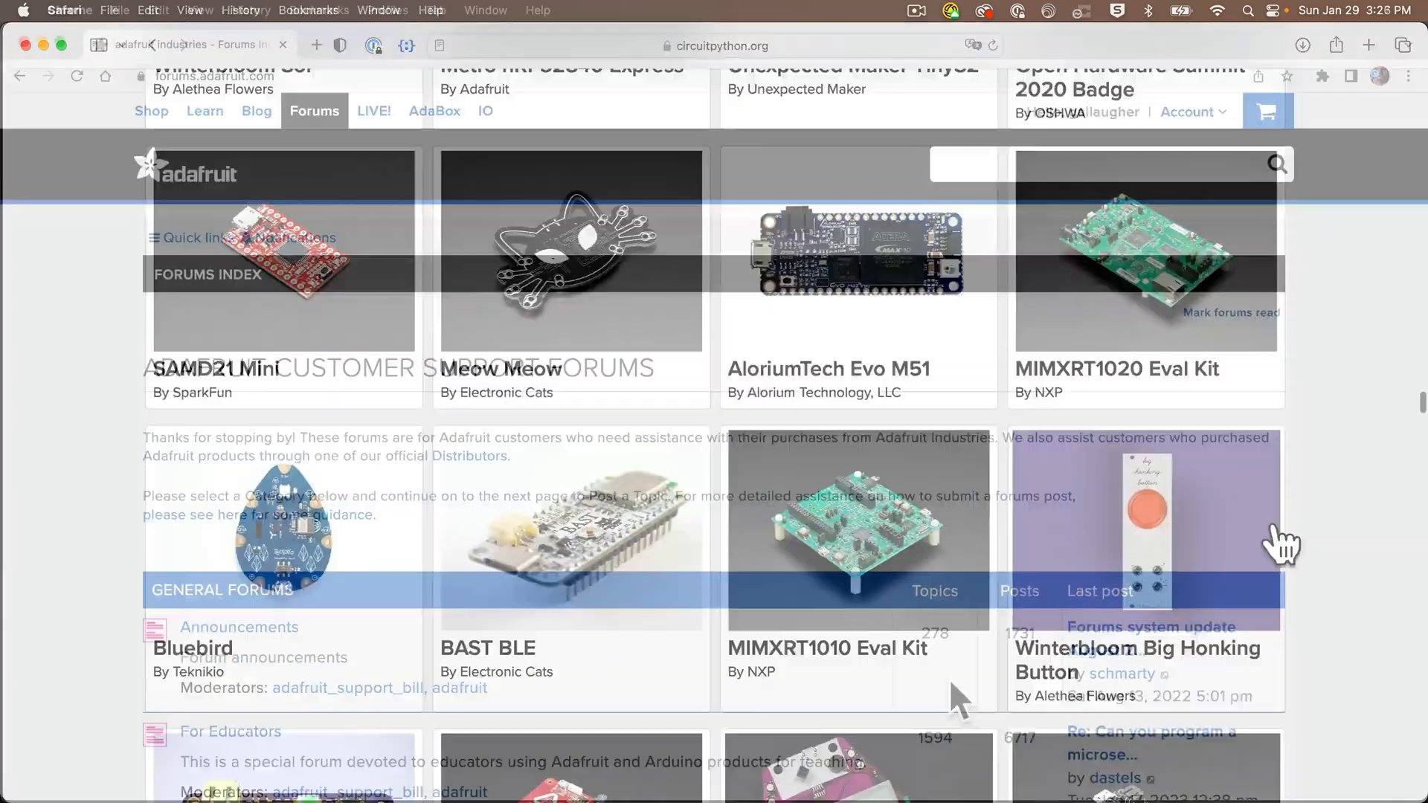
pyautogui.scroll(-5, 950, 678)
pyautogui.scroll(-5, 950, 679)
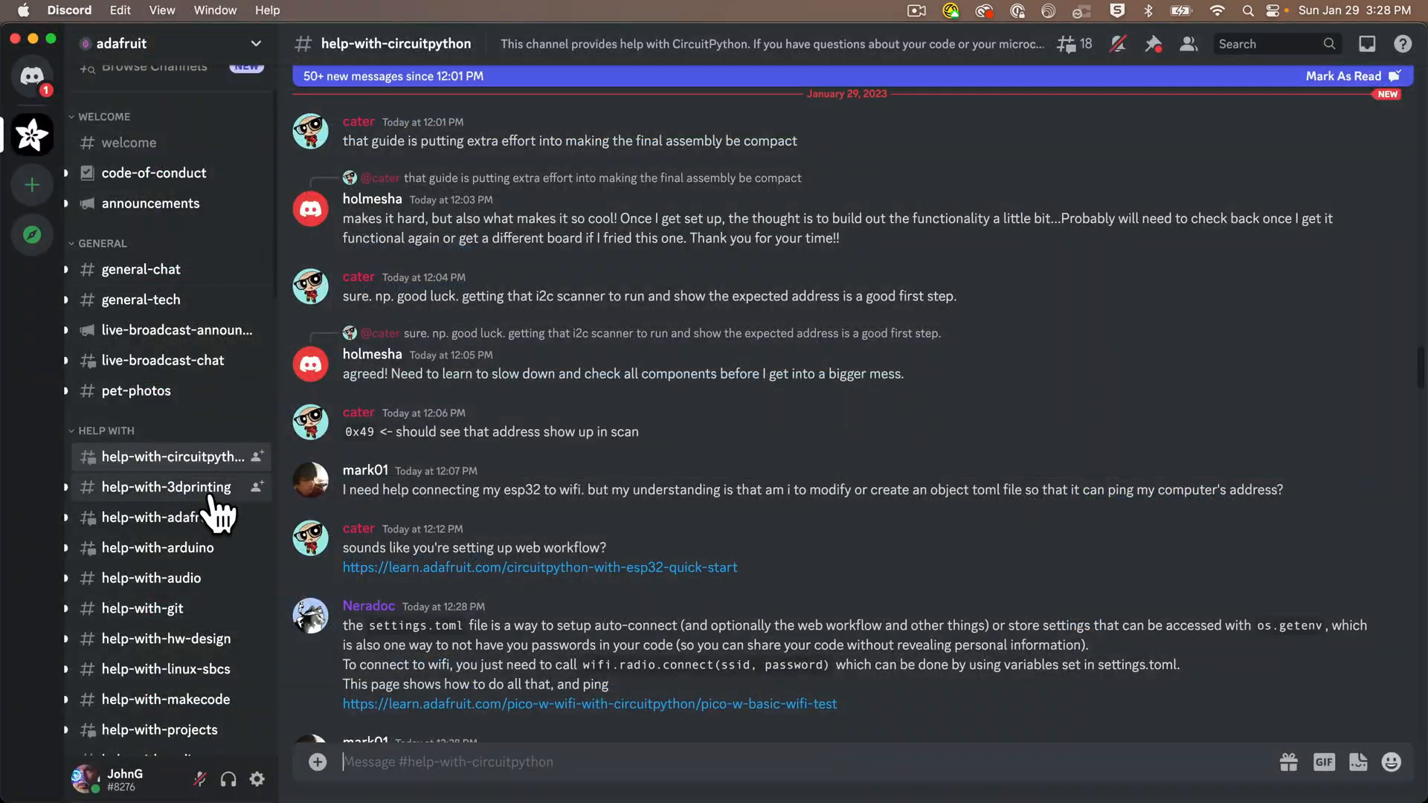
pyautogui.scroll(-3, 218, 512)
pyautogui.scroll(-3, 218, 511)
pyautogui.scroll(-2, 217, 511)
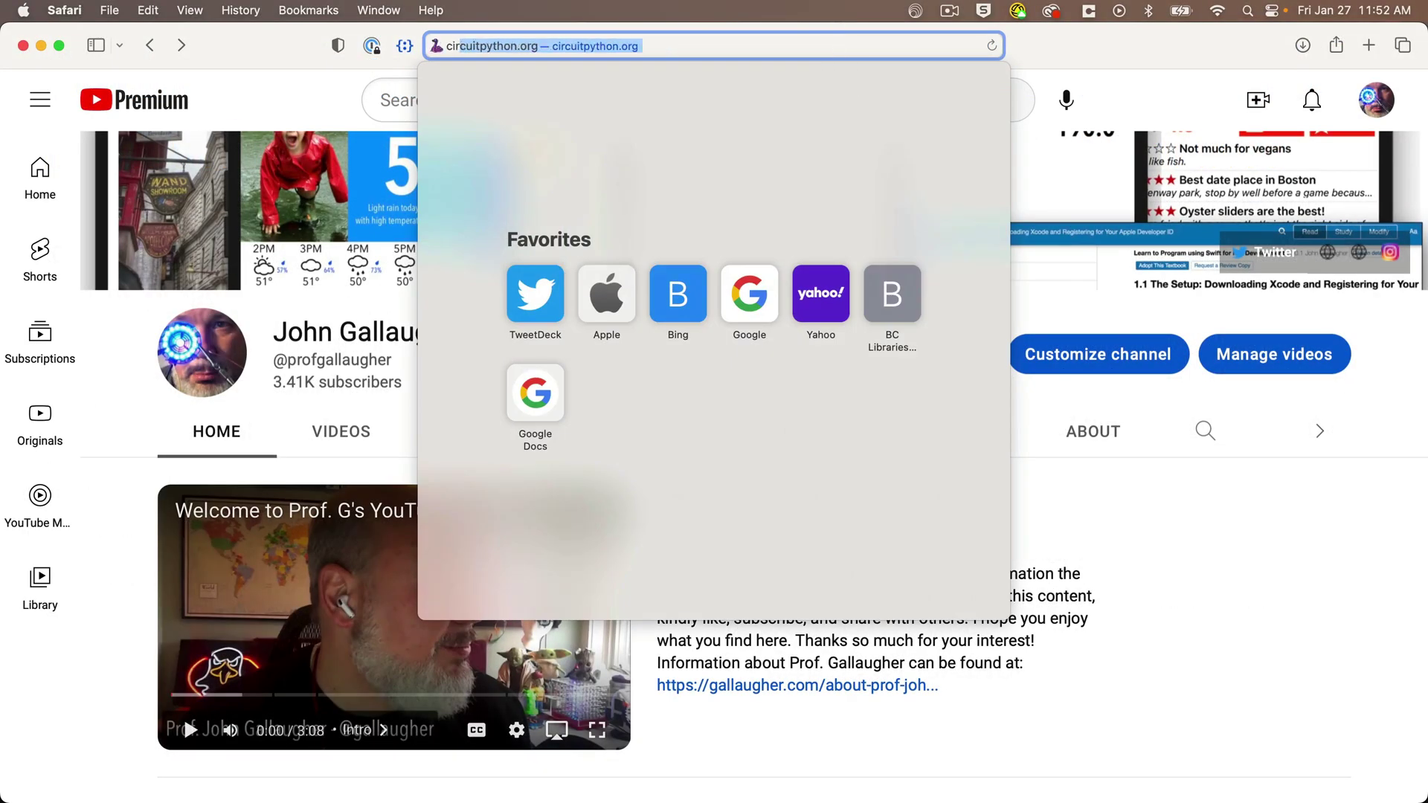
pyautogui.write('cuitpython')
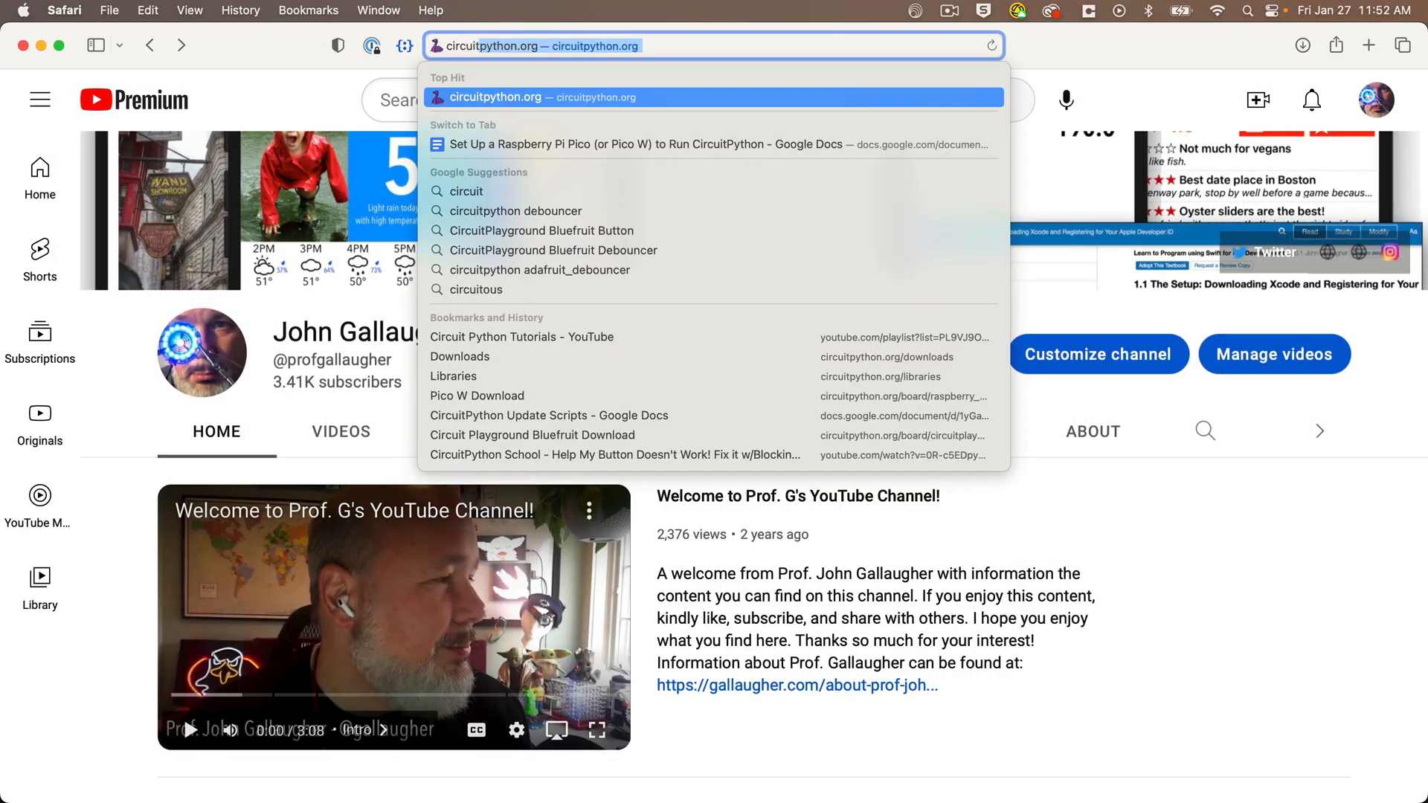
# Load circuitpython.org, go to Downloads and search the board list for pico w
pyautogui.press('Return')
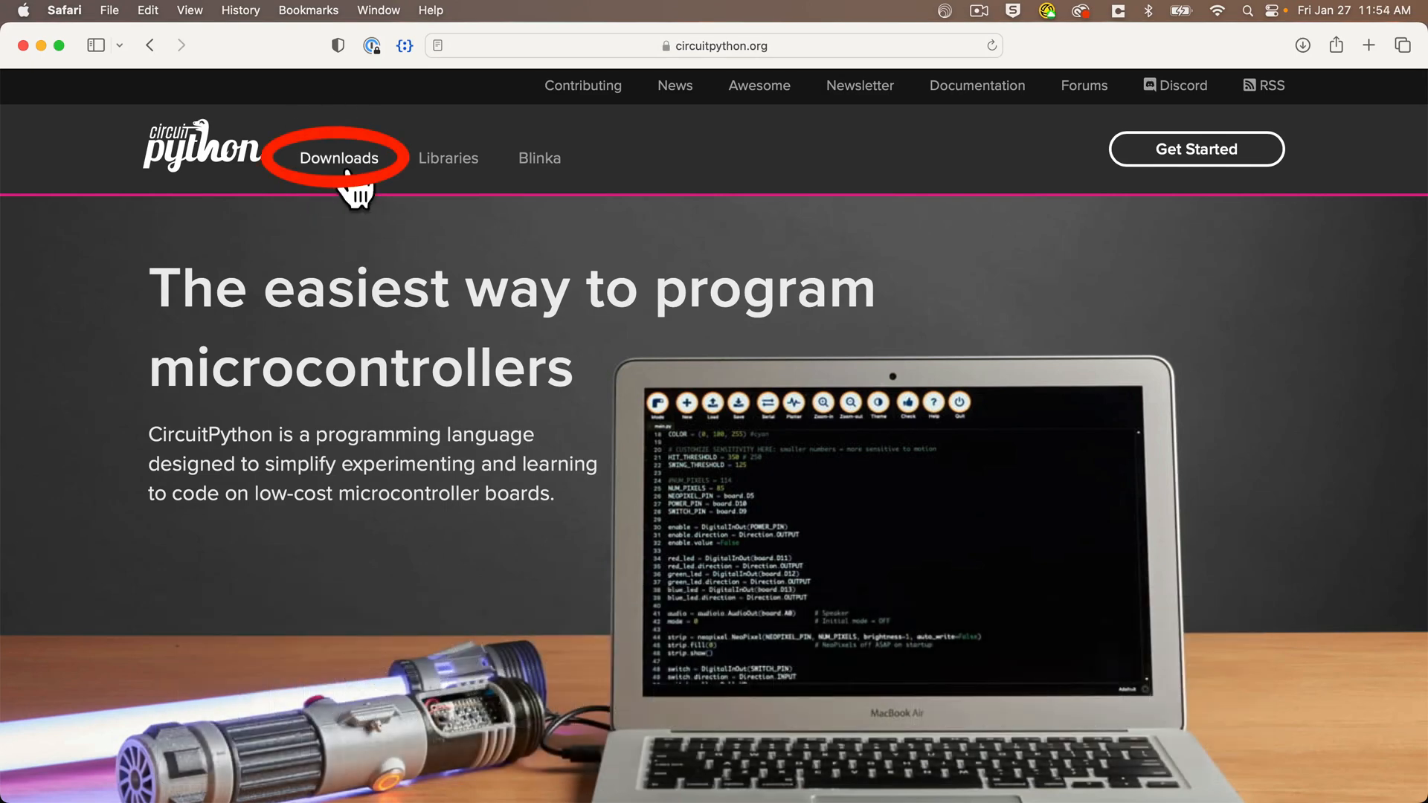
pyautogui.click(339, 158)
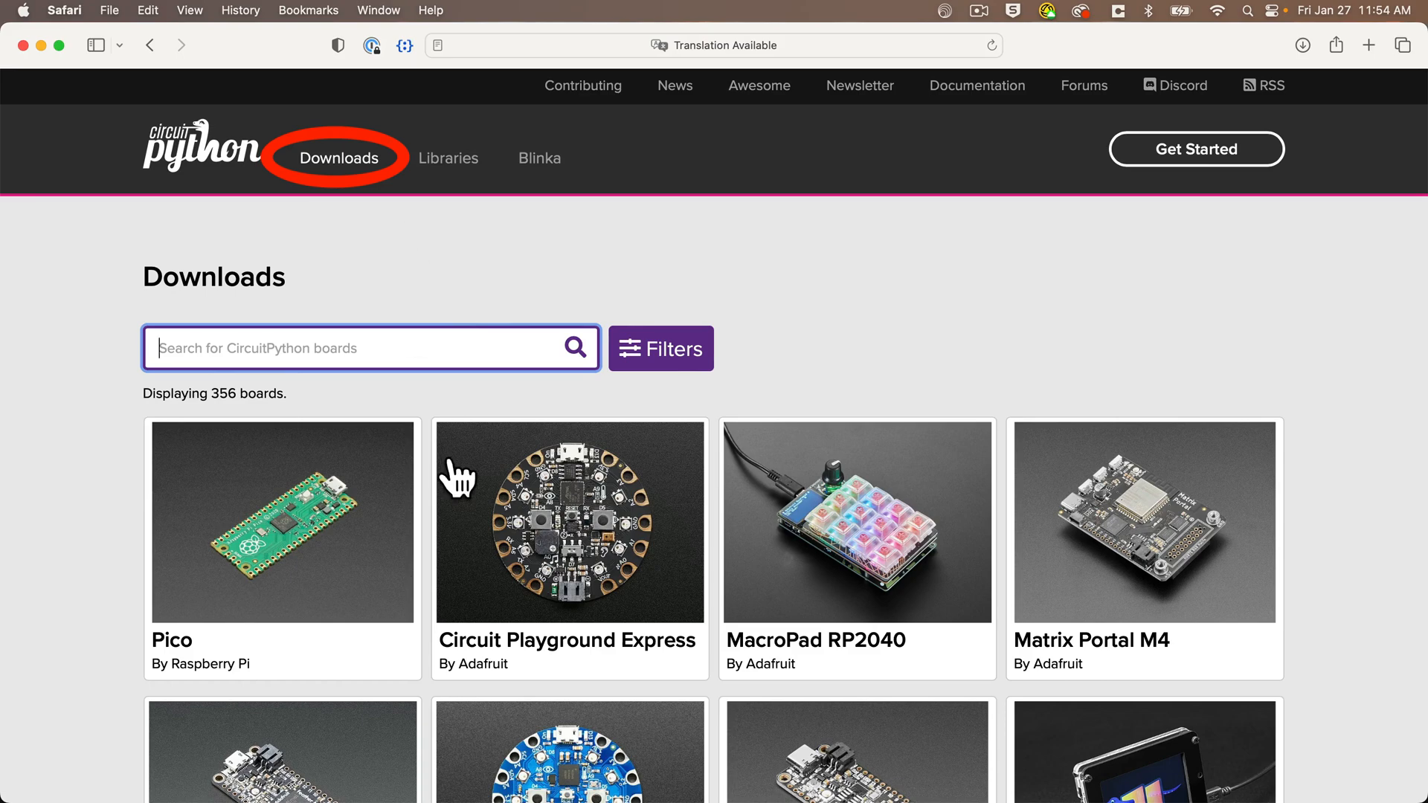
pyautogui.scroll(-5, 446, 481)
pyautogui.scroll(5, 446, 480)
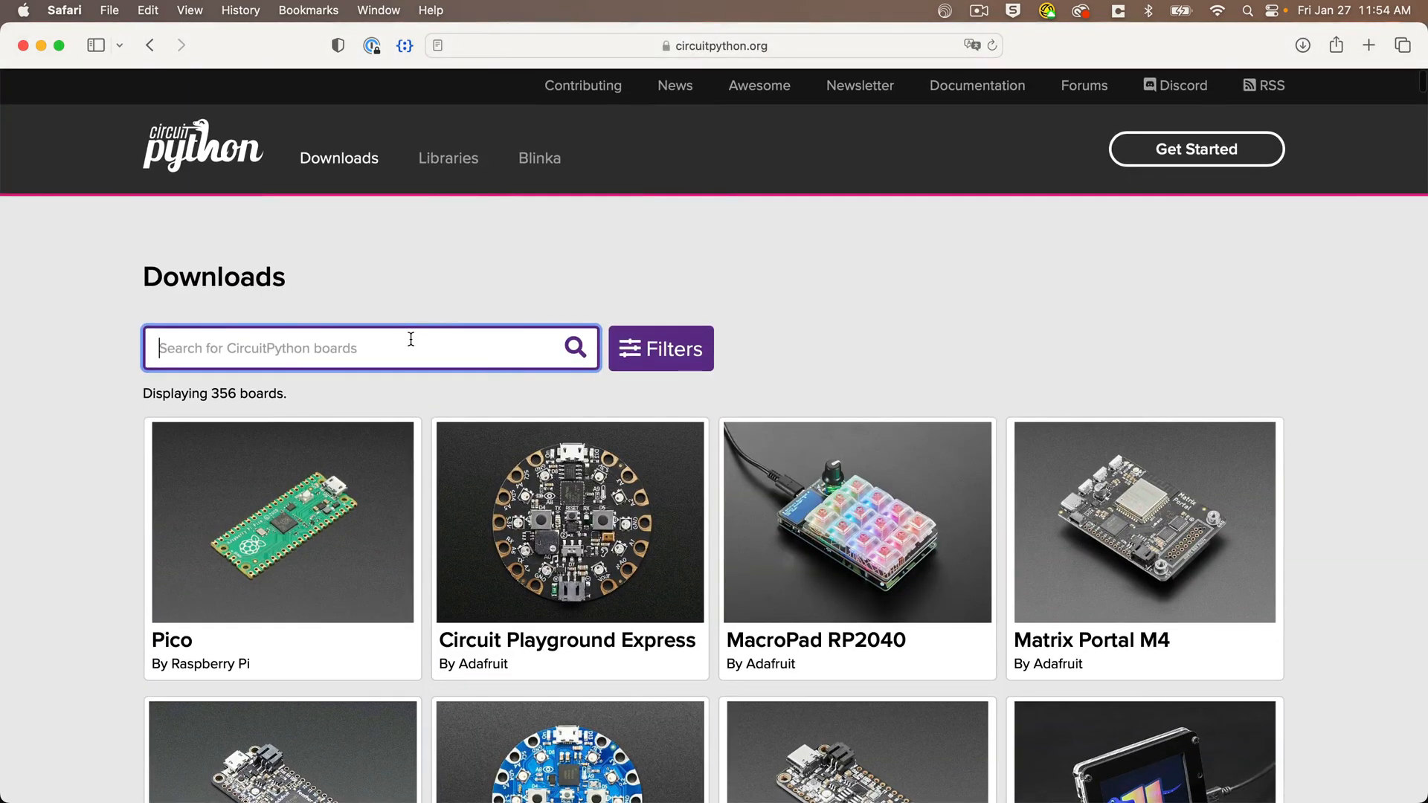
pyautogui.write('pico')
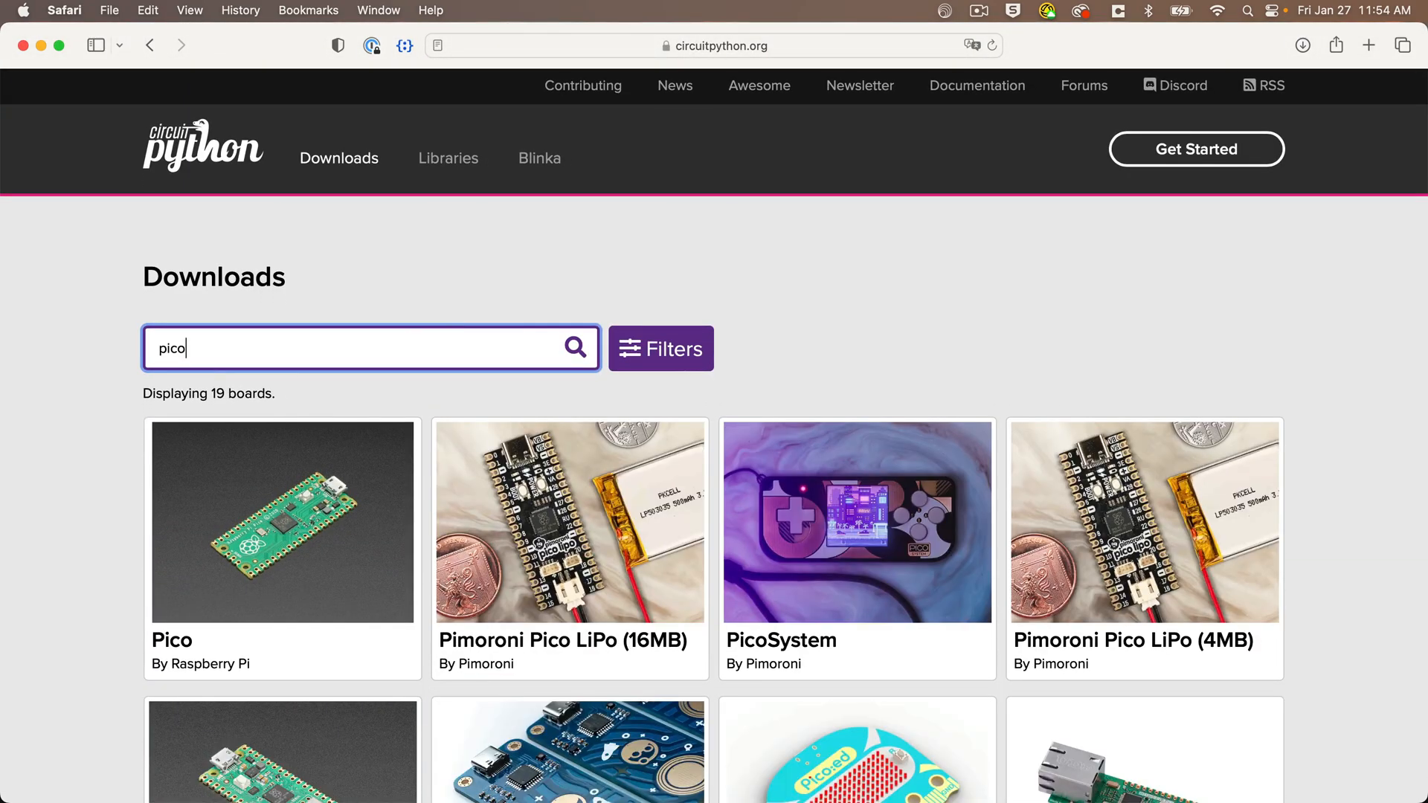
pyautogui.write(' w')
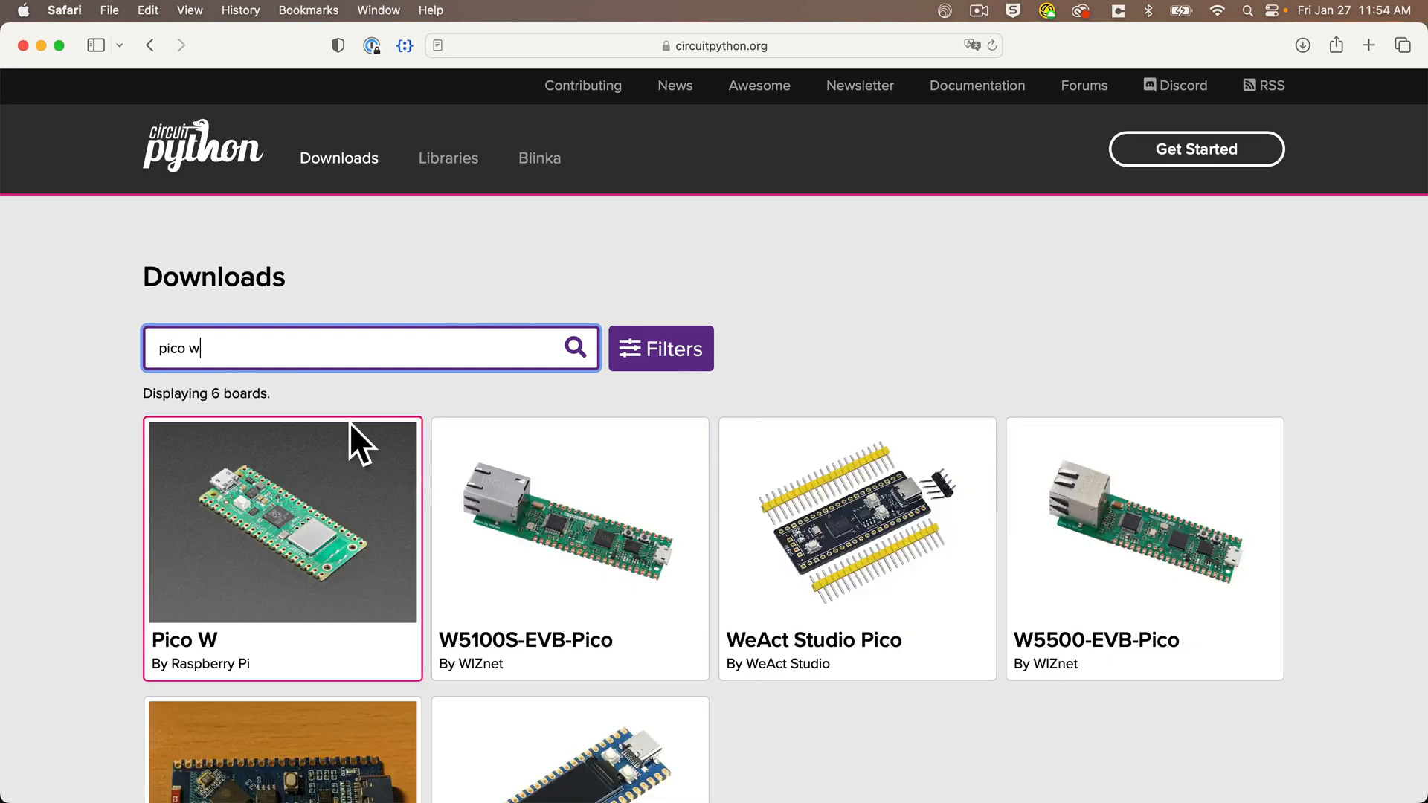
pyautogui.scroll(-1, 304, 536)
pyautogui.scroll(-3, 303, 536)
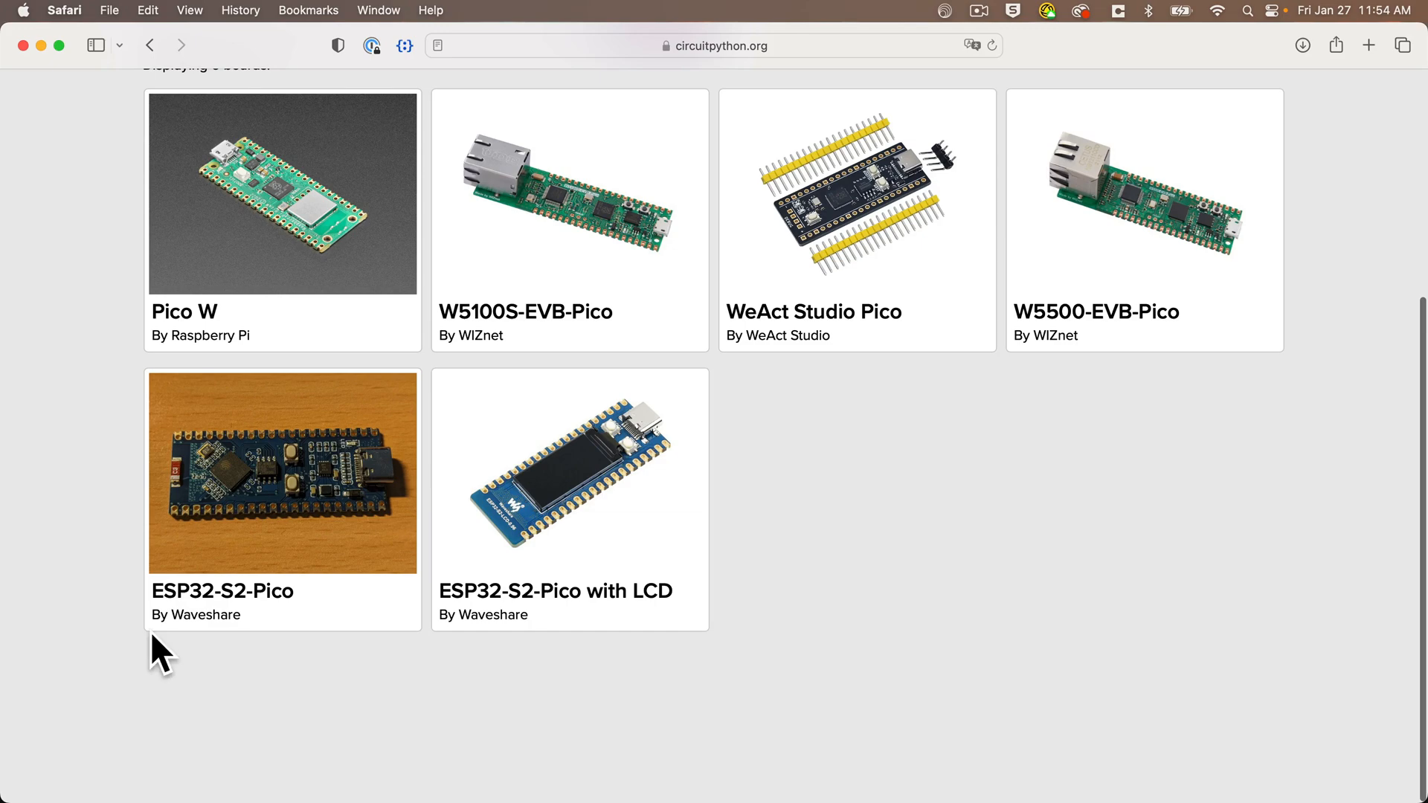
pyautogui.scroll(5, 252, 615)
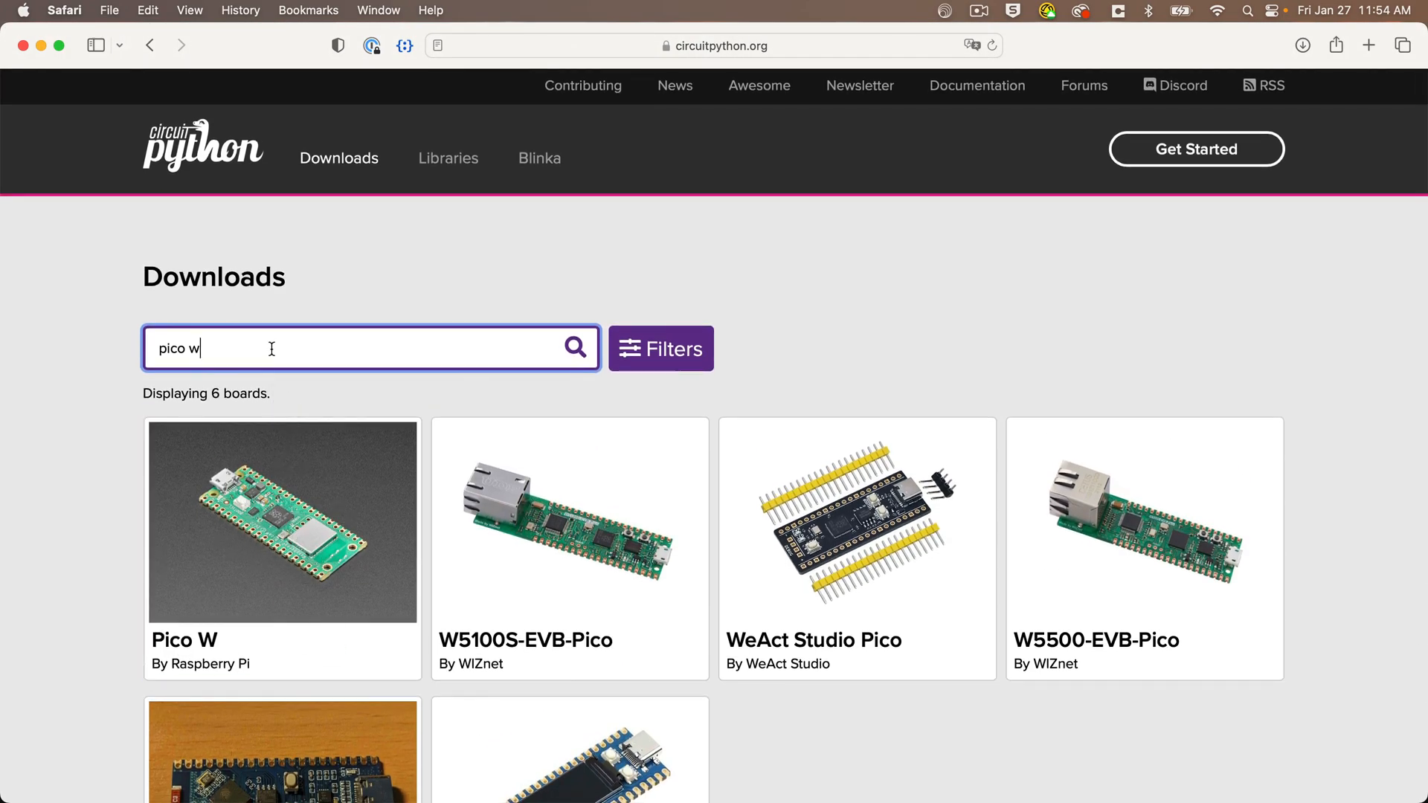
pyautogui.press('BackSpace')
pyautogui.press('BackSpace')
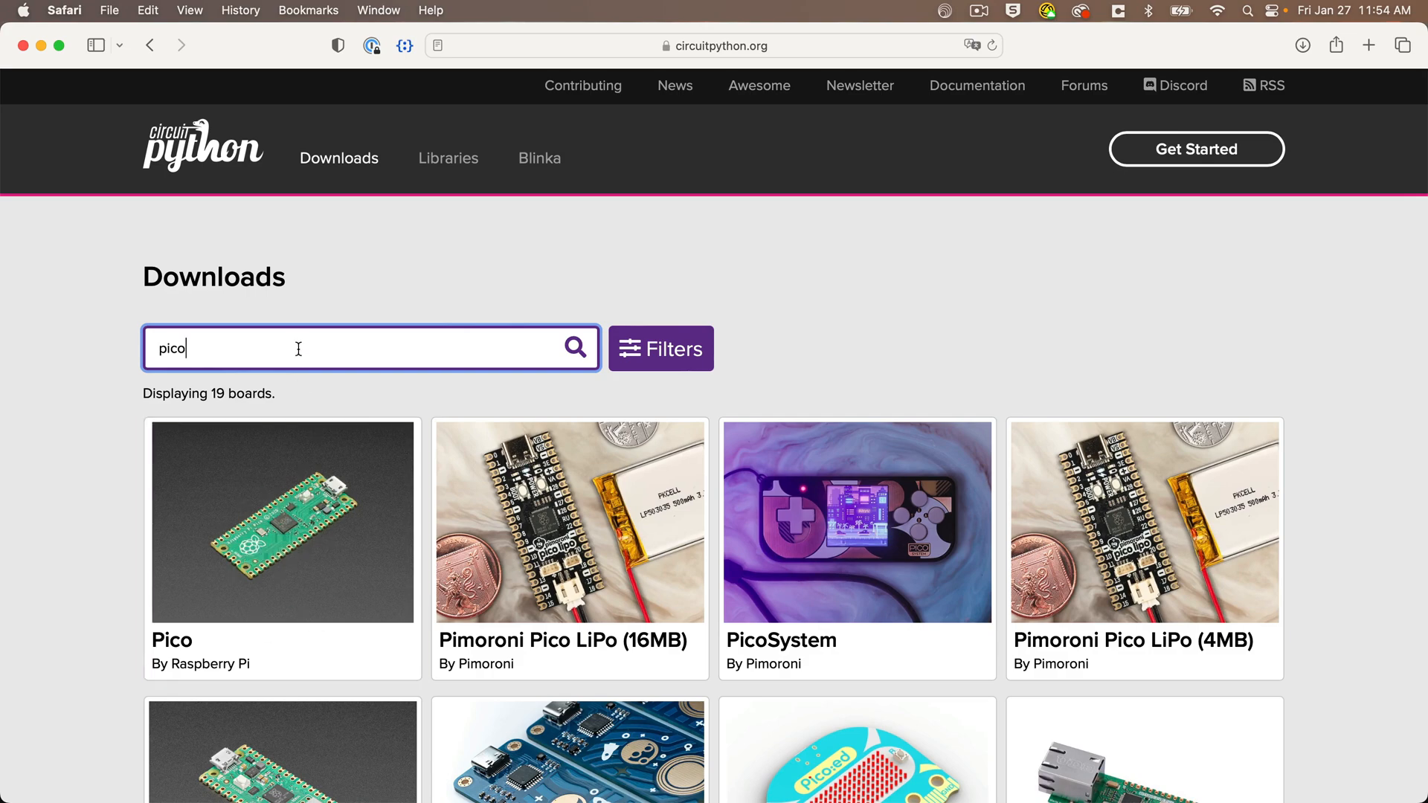
pyautogui.write(' w')
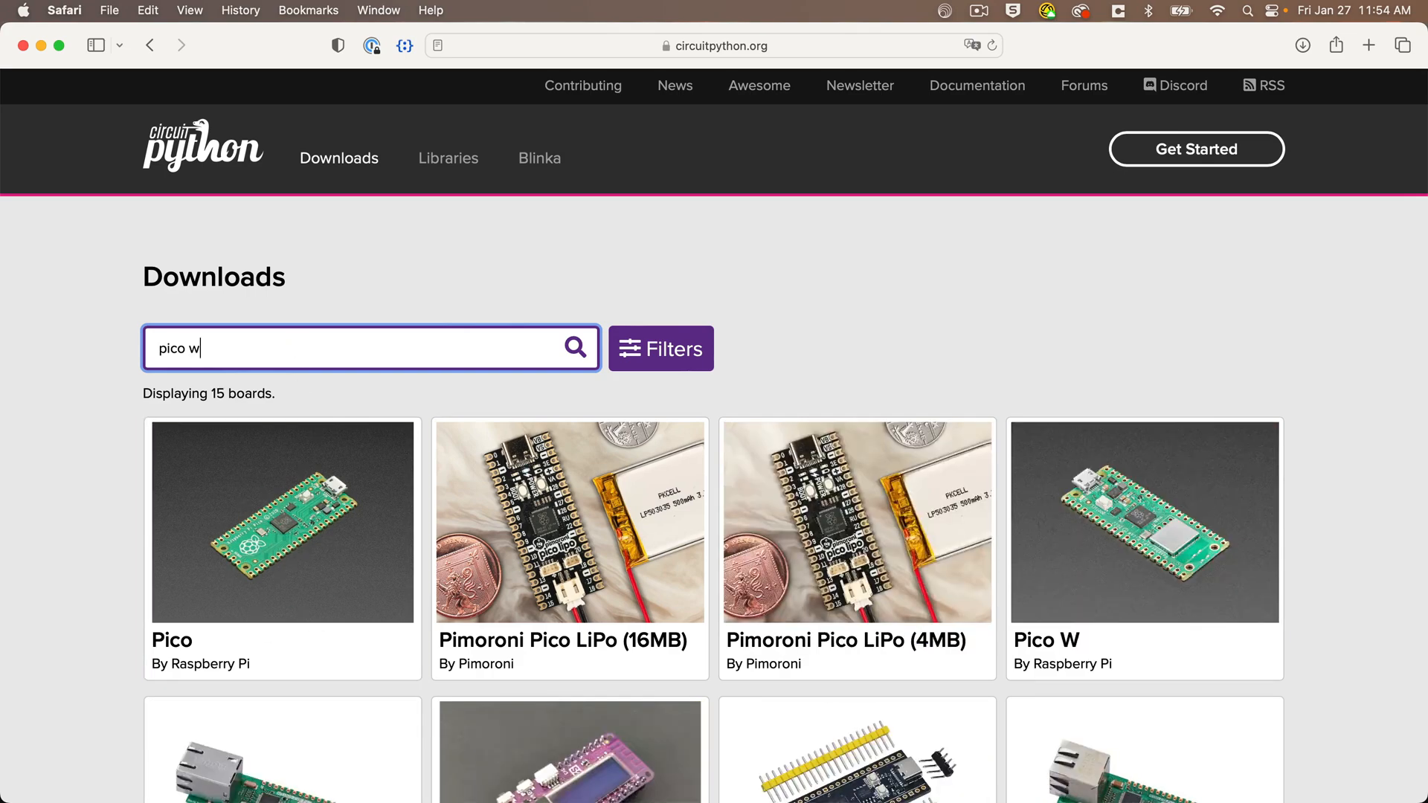
# Open the Pico W board page and highlight its CircuitPython 8.0.0-beta.6 version heading
pyautogui.click(311, 553)
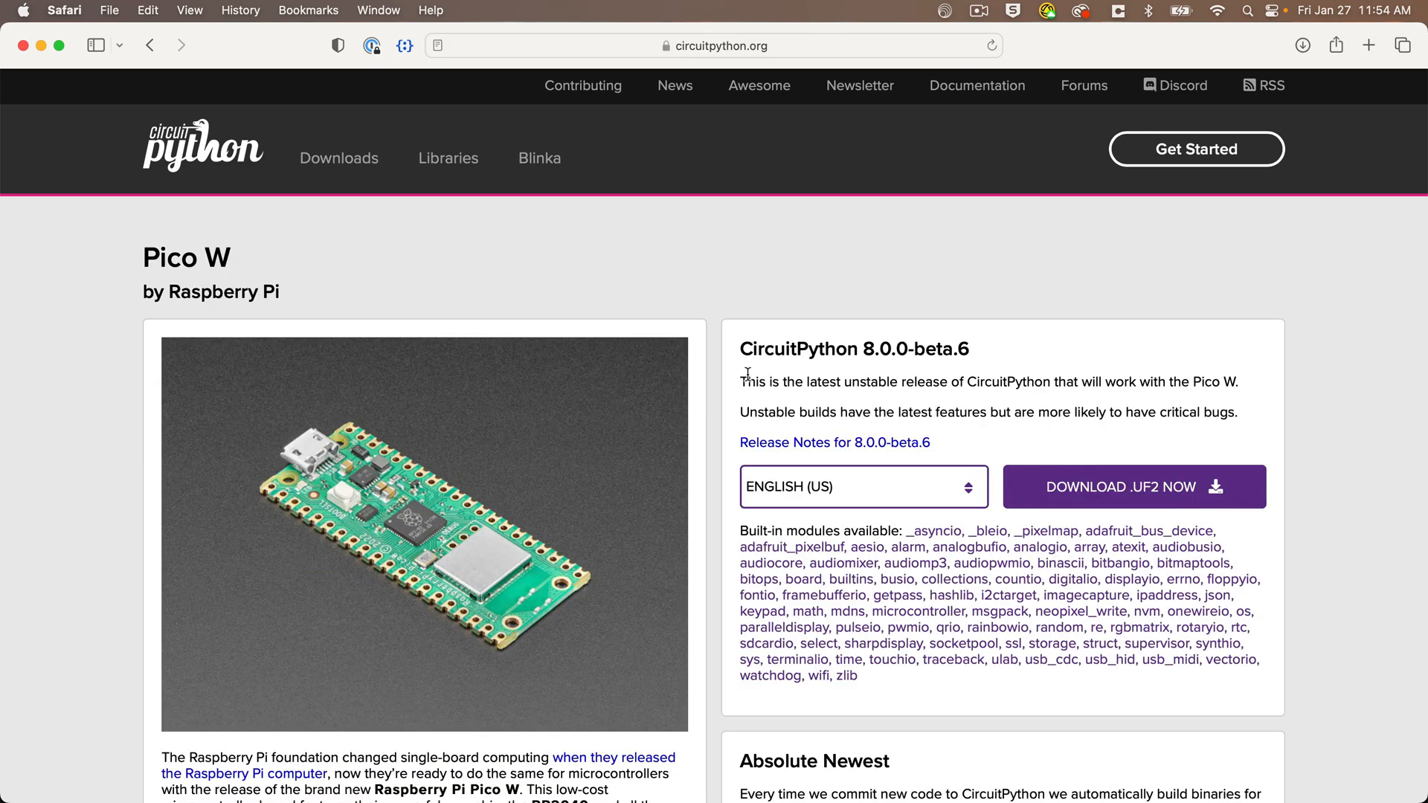
pyautogui.tripleClick(959, 349)
pyautogui.click(1009, 343)
pyautogui.moveTo(971, 349); pyautogui.dragTo(915, 350)
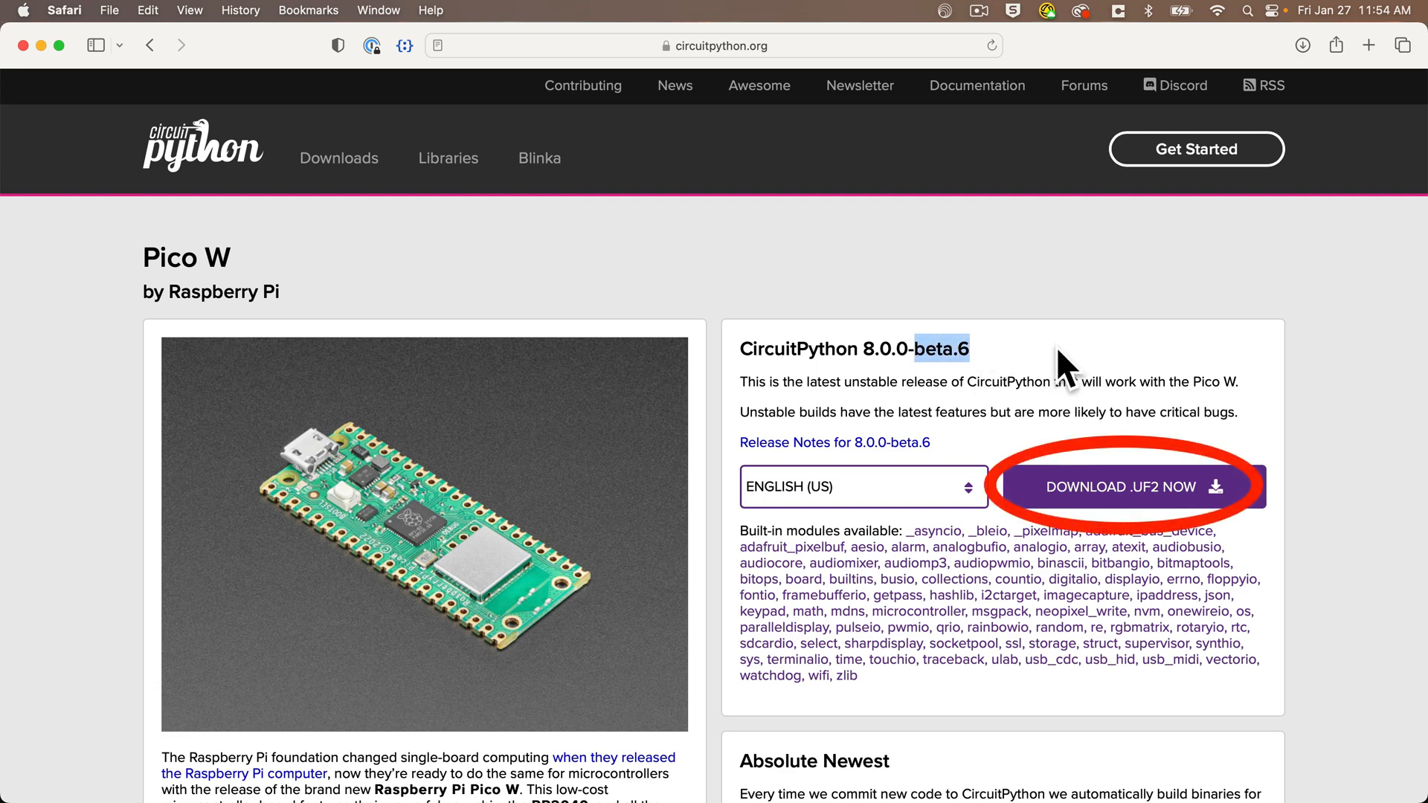
pyautogui.click(1057, 347)
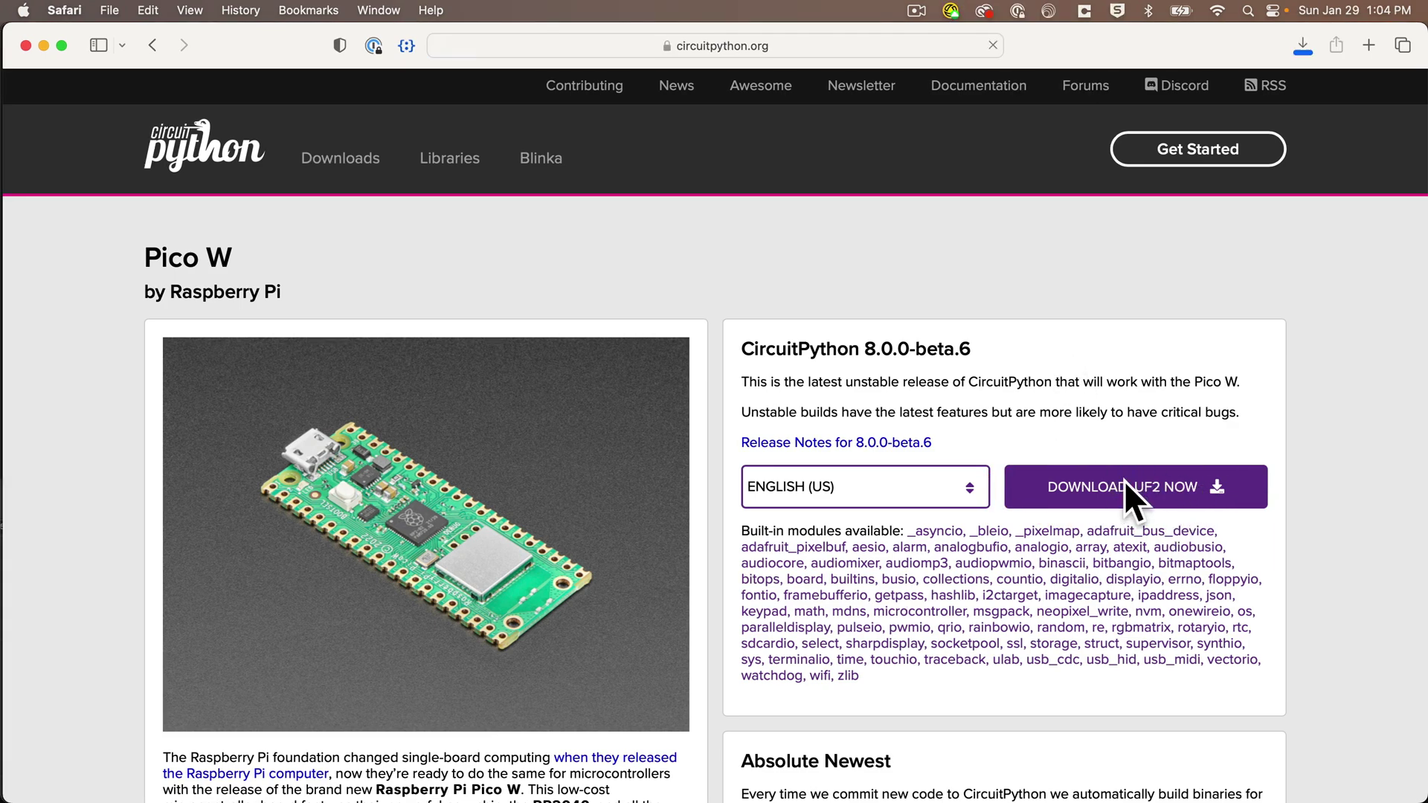
# Download the Pico W .UF2 firmware and save it to the Desktop
pyautogui.click(1123, 480)
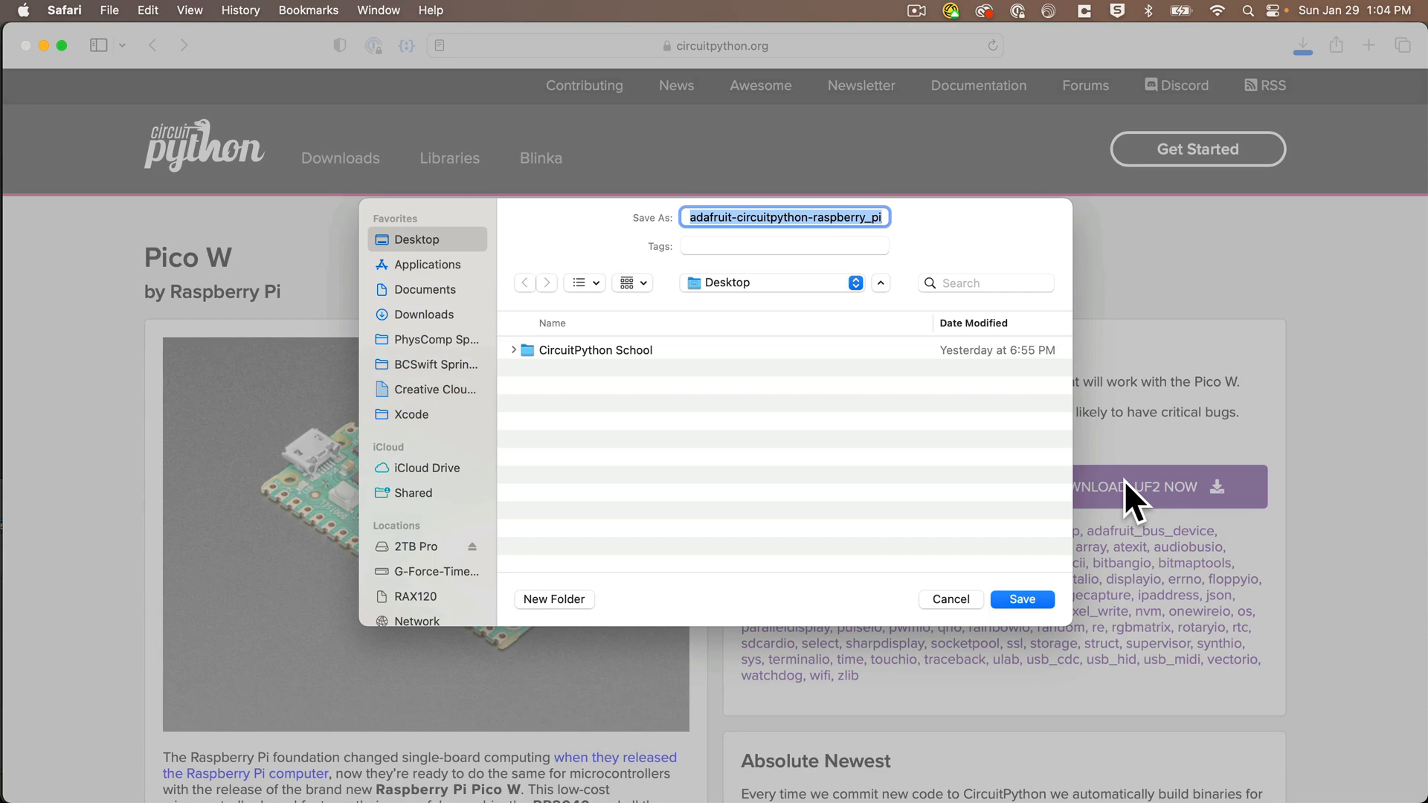
pyautogui.click(1022, 598)
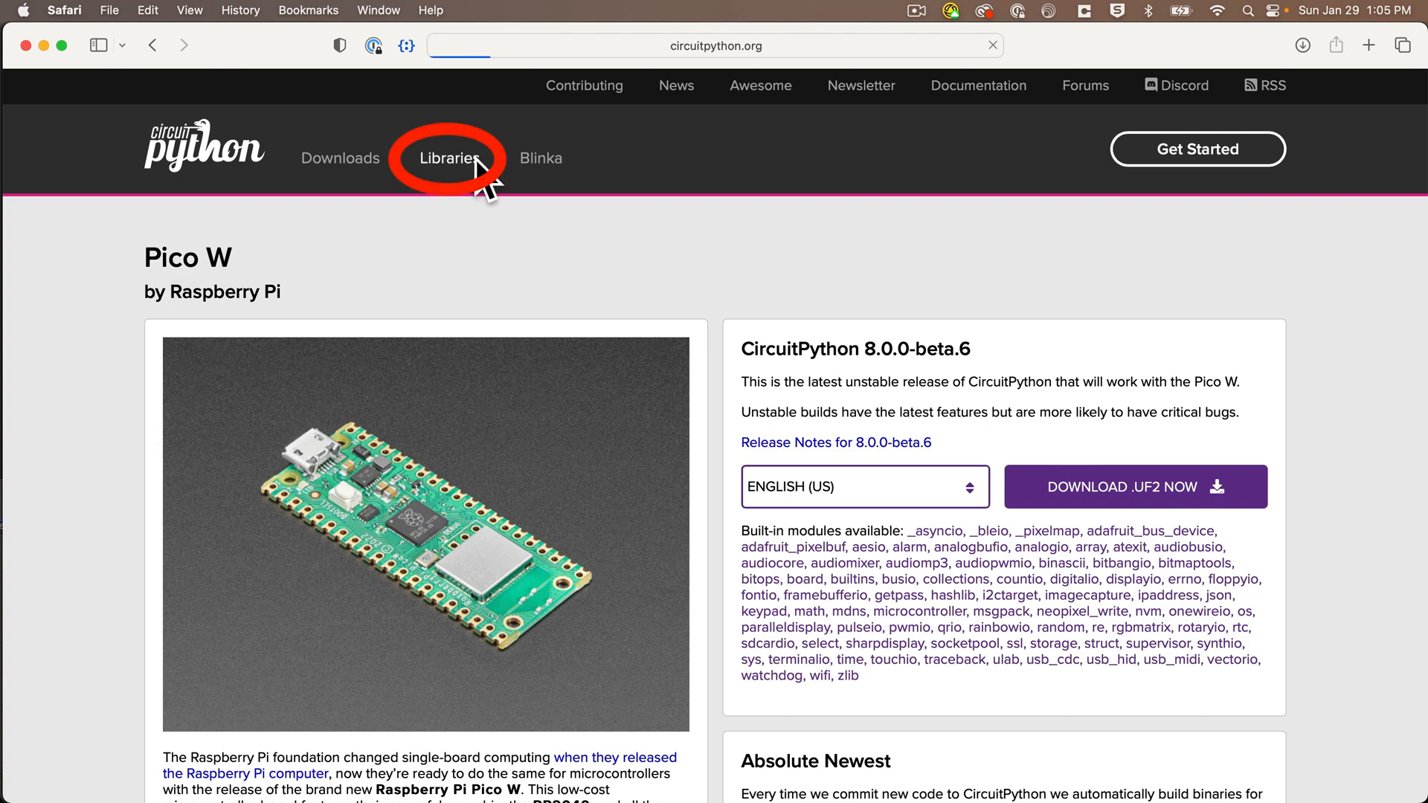
# Download adafruit-circuitpython-bundle-8.x-mpy-20230129.zip from Libraries and save it to the Desktop
pyautogui.click(449, 158)
pyautogui.scroll(-2, 525, 429)
pyautogui.scroll(-3, 526, 429)
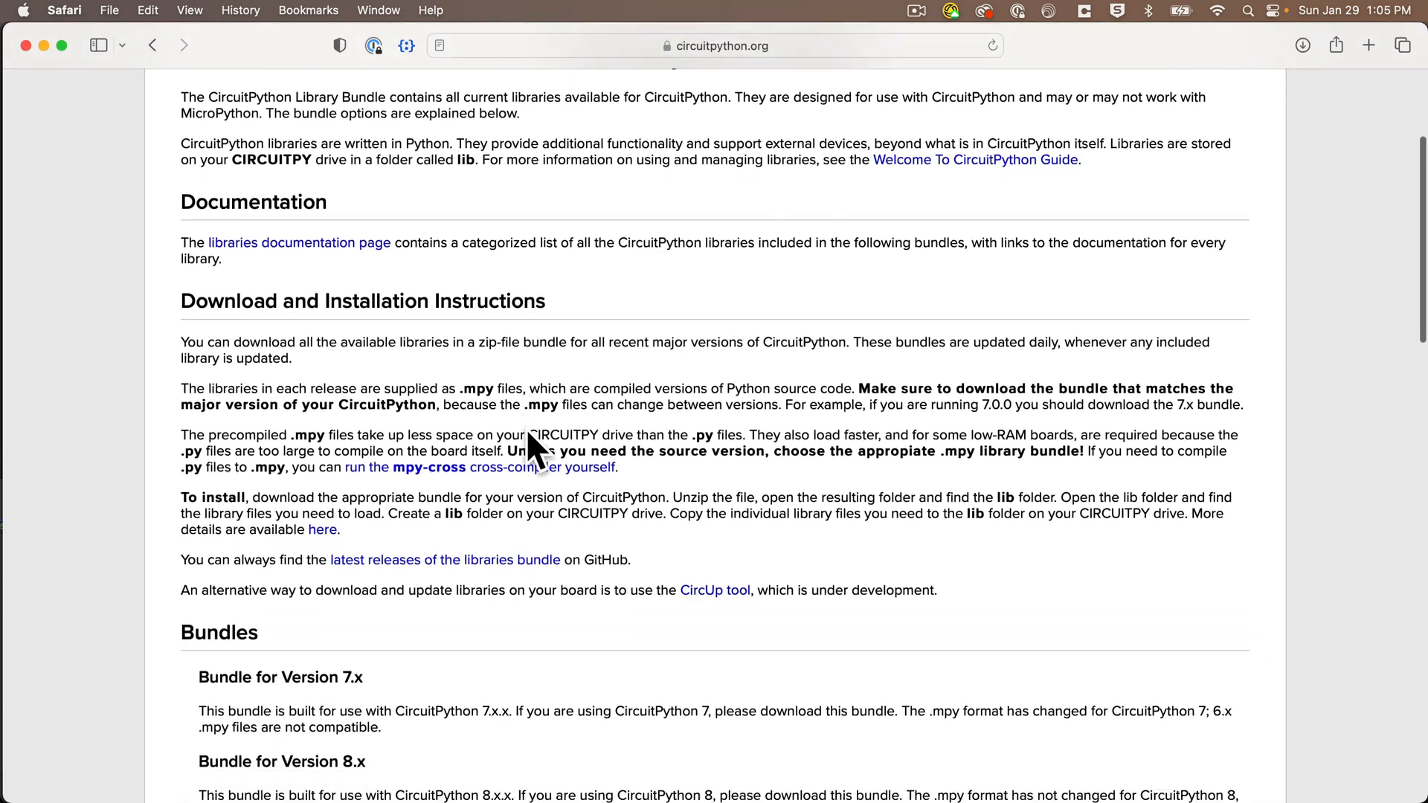
pyautogui.scroll(-3, 526, 429)
pyautogui.scroll(-2, 525, 428)
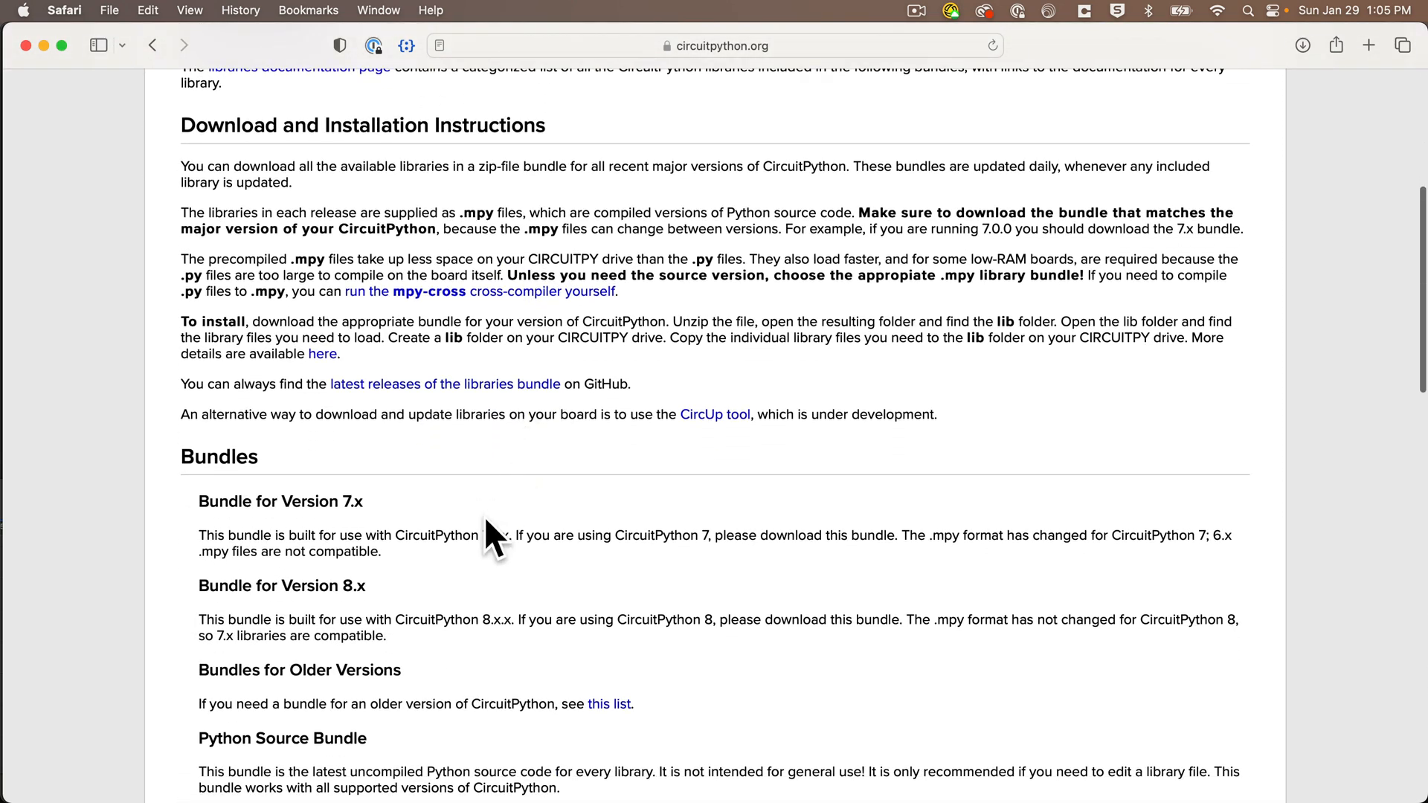
pyautogui.scroll(-3, 269, 661)
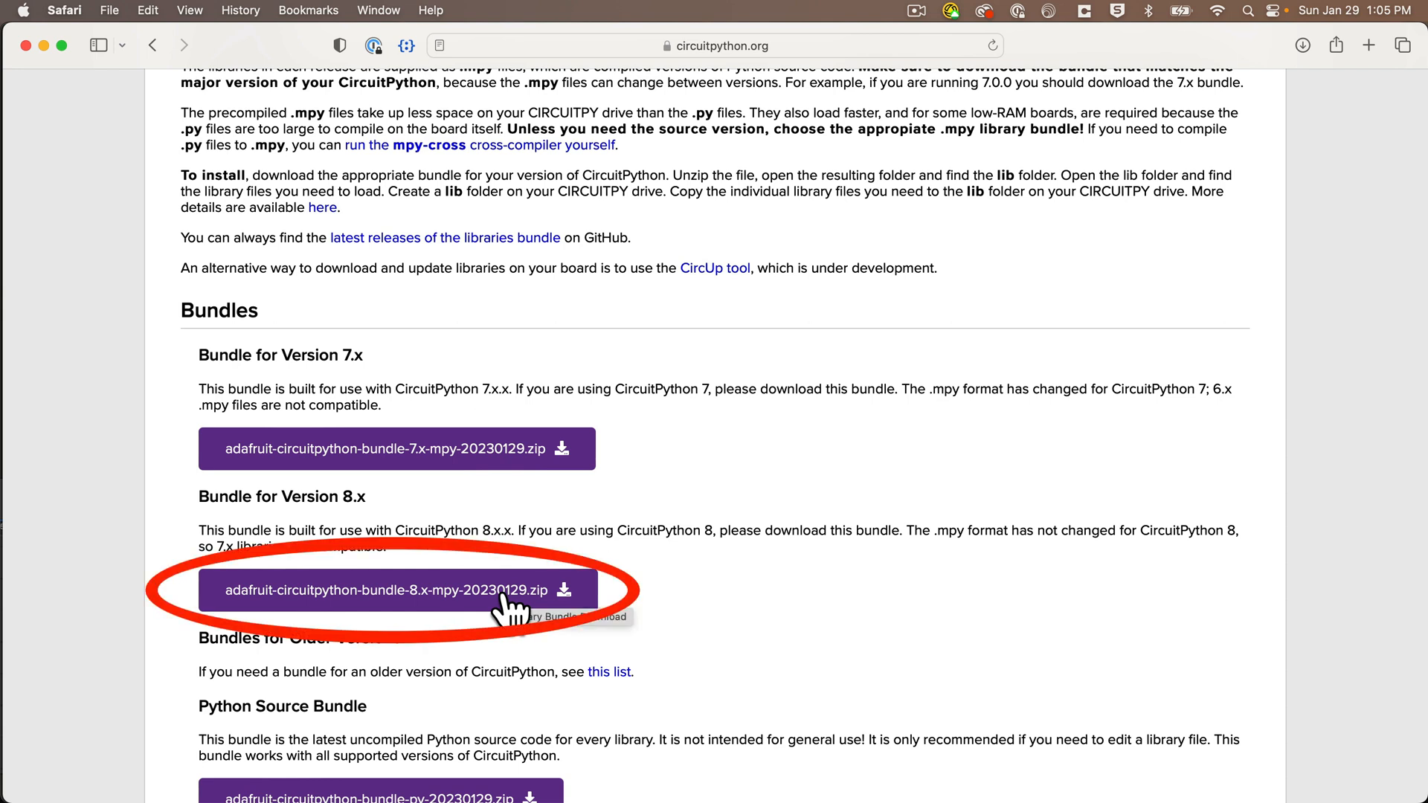
pyautogui.click(510, 608)
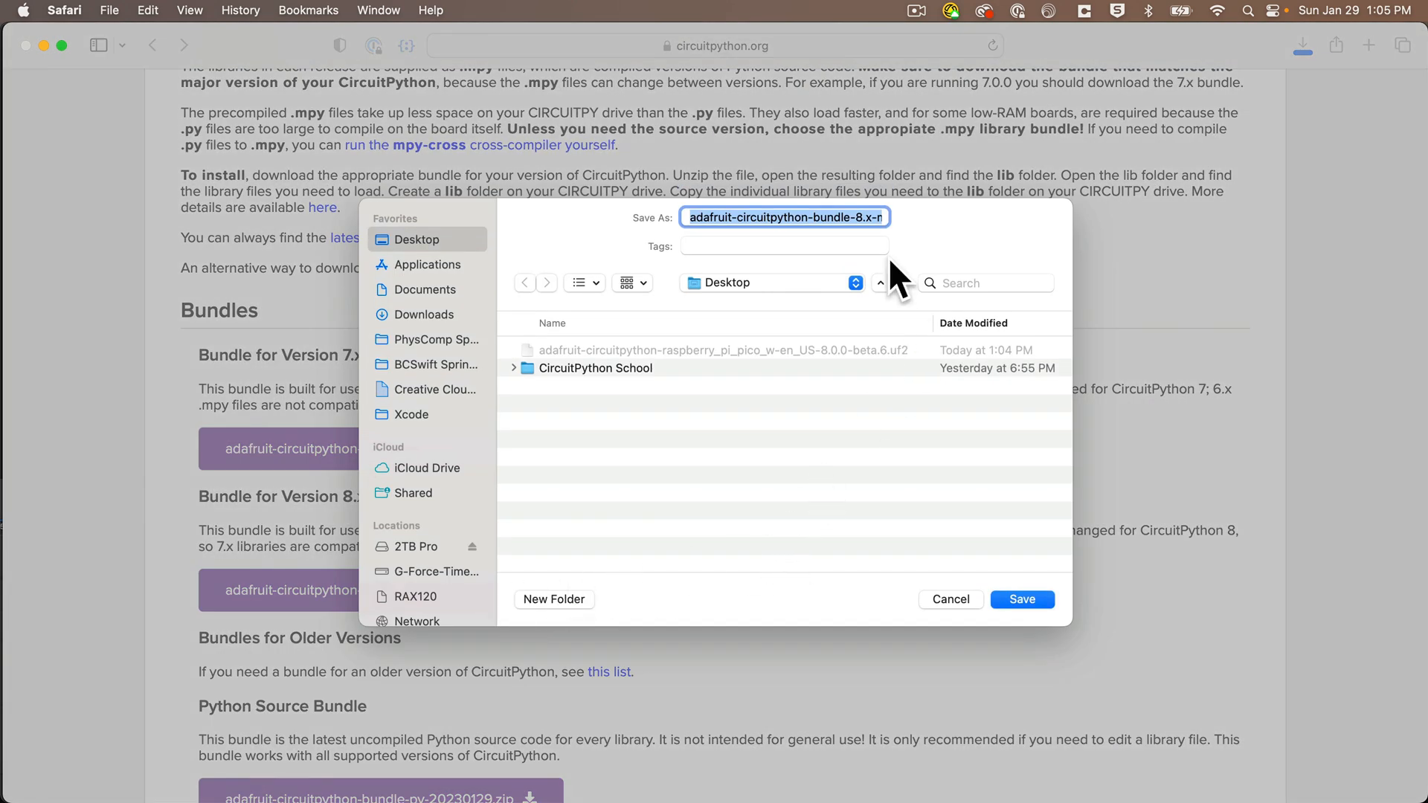
pyautogui.click(1022, 600)
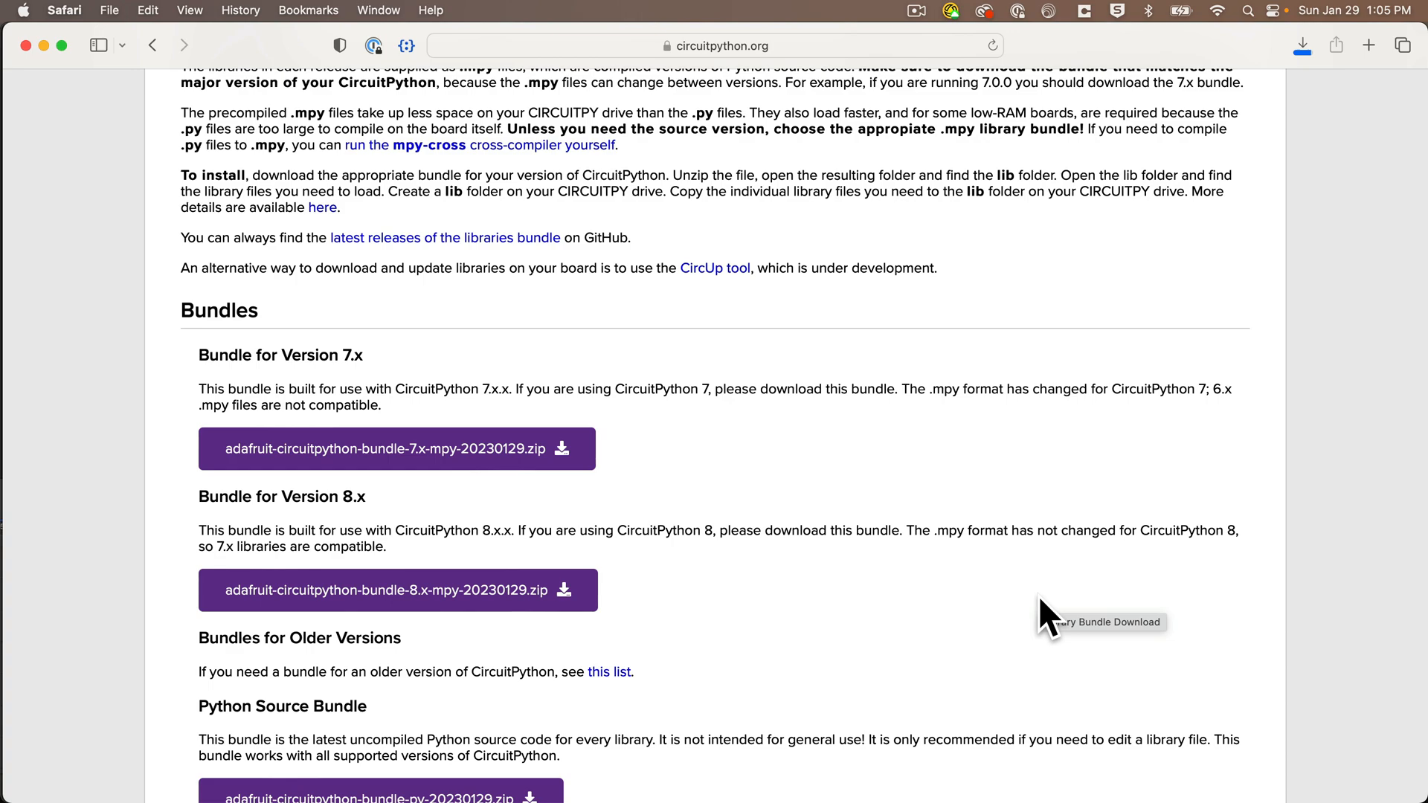
# Minimize the browser and show the Desktop's contents in a new Finder window placed top-left
pyautogui.click(45, 45)
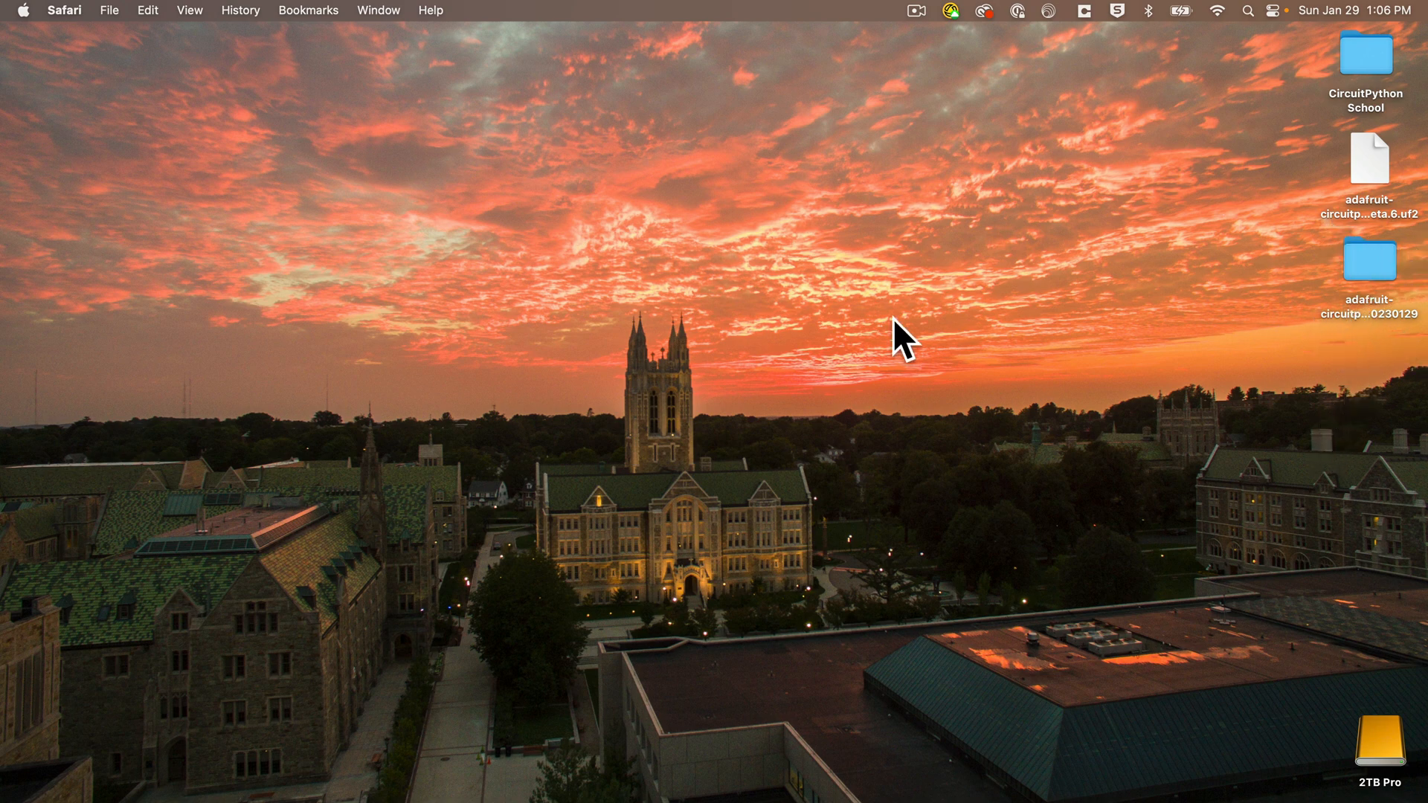
pyautogui.press('super+n')
pyautogui.click(222, 455)
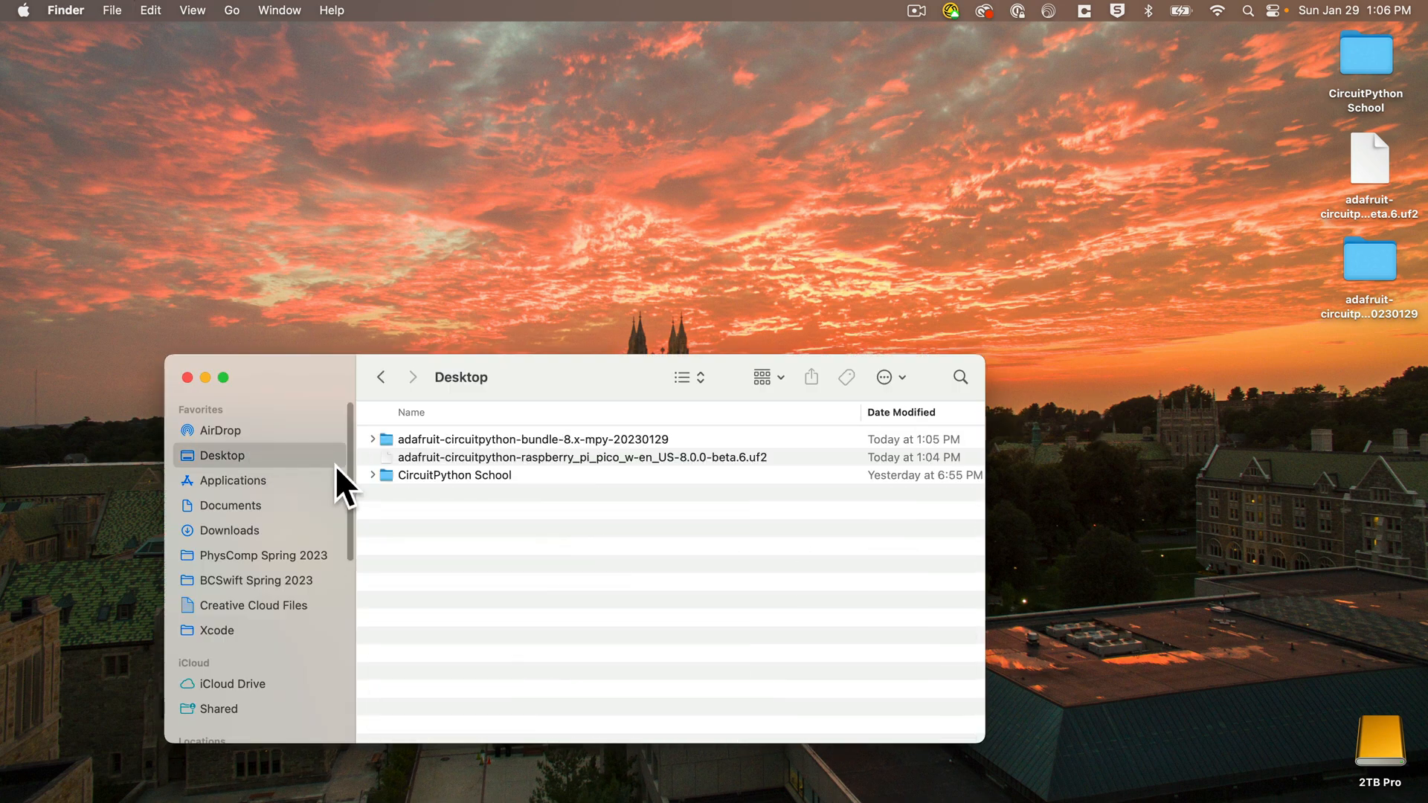
pyautogui.moveTo(315, 378); pyautogui.dragTo(132, 41)
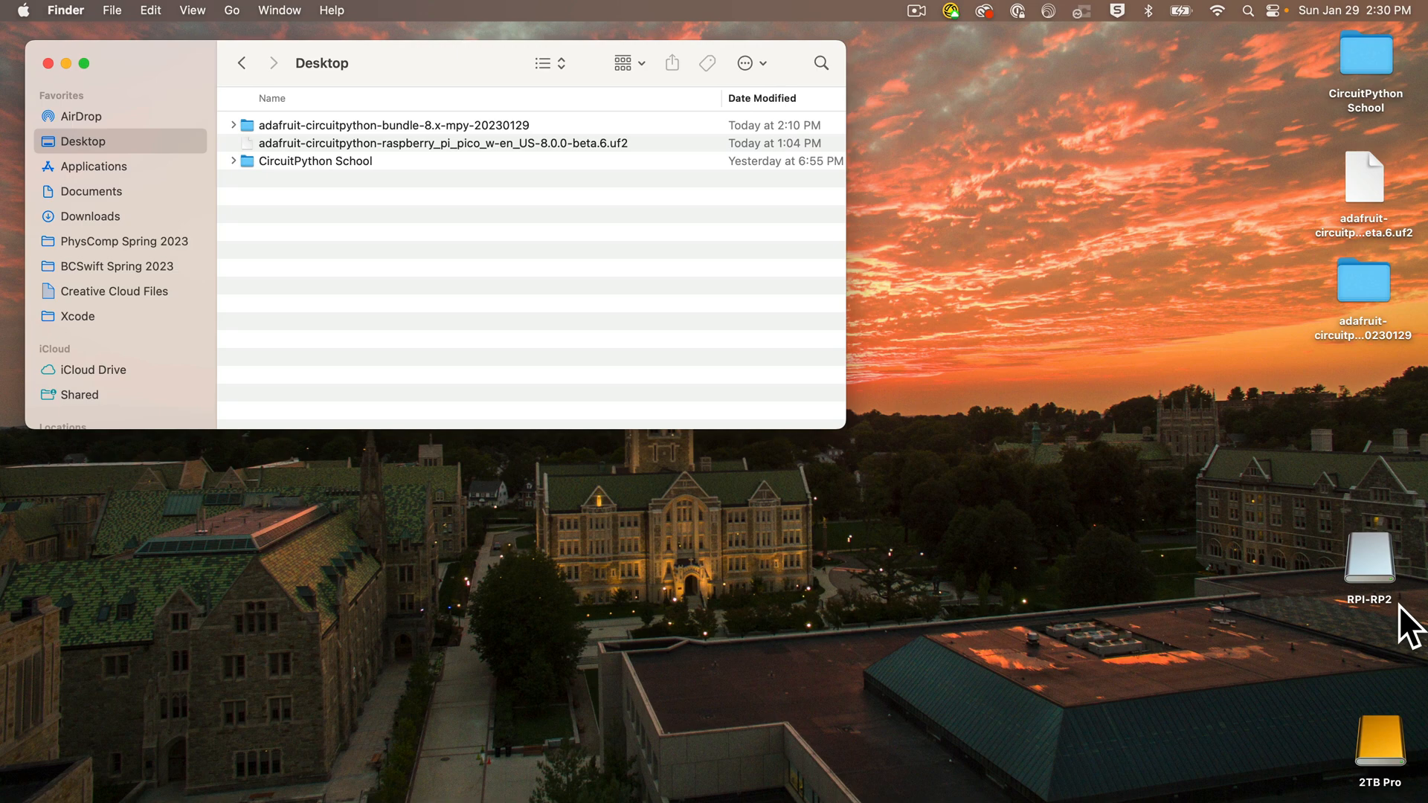
# Drag the Pico W CircuitPython .uf2 from the Desktop window onto the RPI-RP2 drive
pyautogui.click(1383, 642)
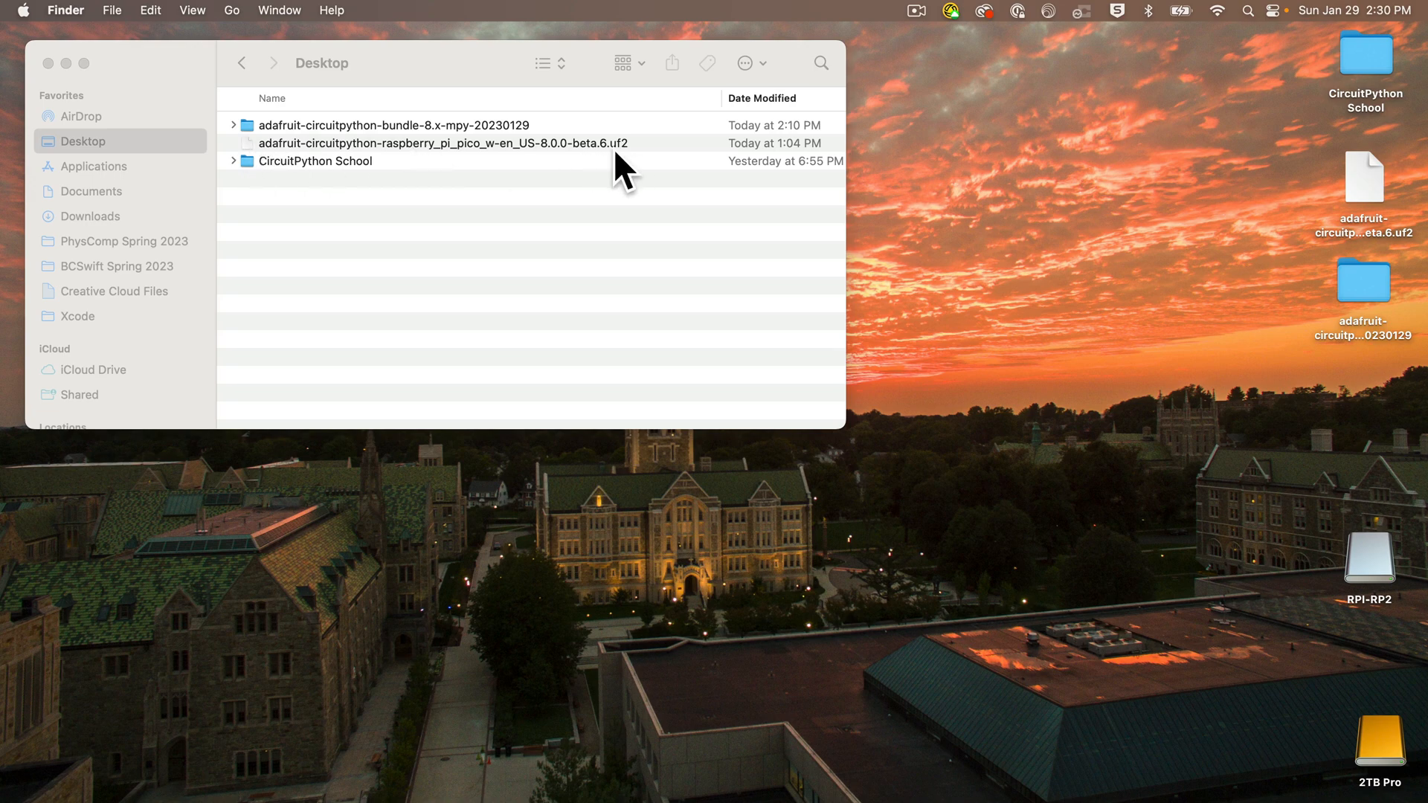
pyautogui.click(247, 143)
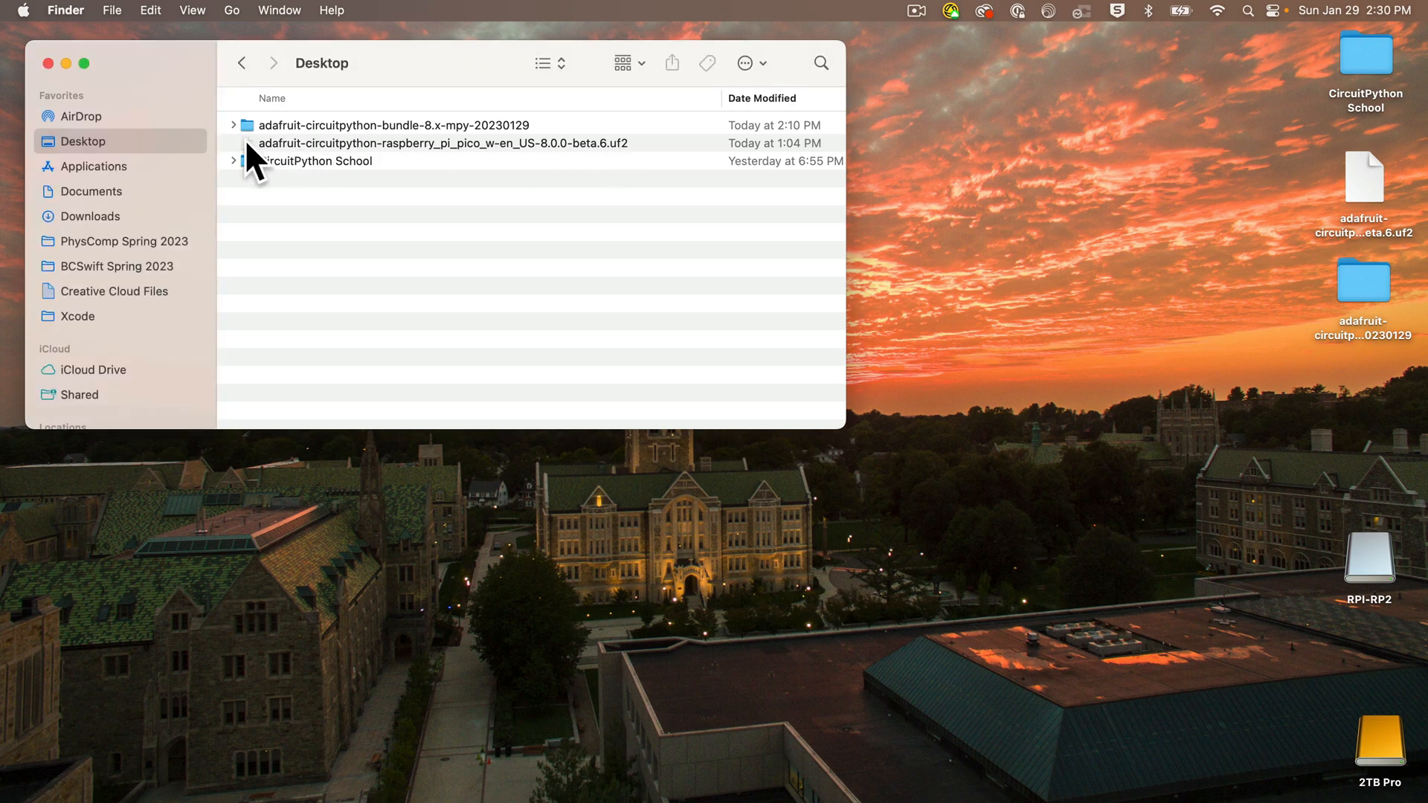
pyautogui.moveTo(244, 138); pyautogui.dragTo(1363, 540)
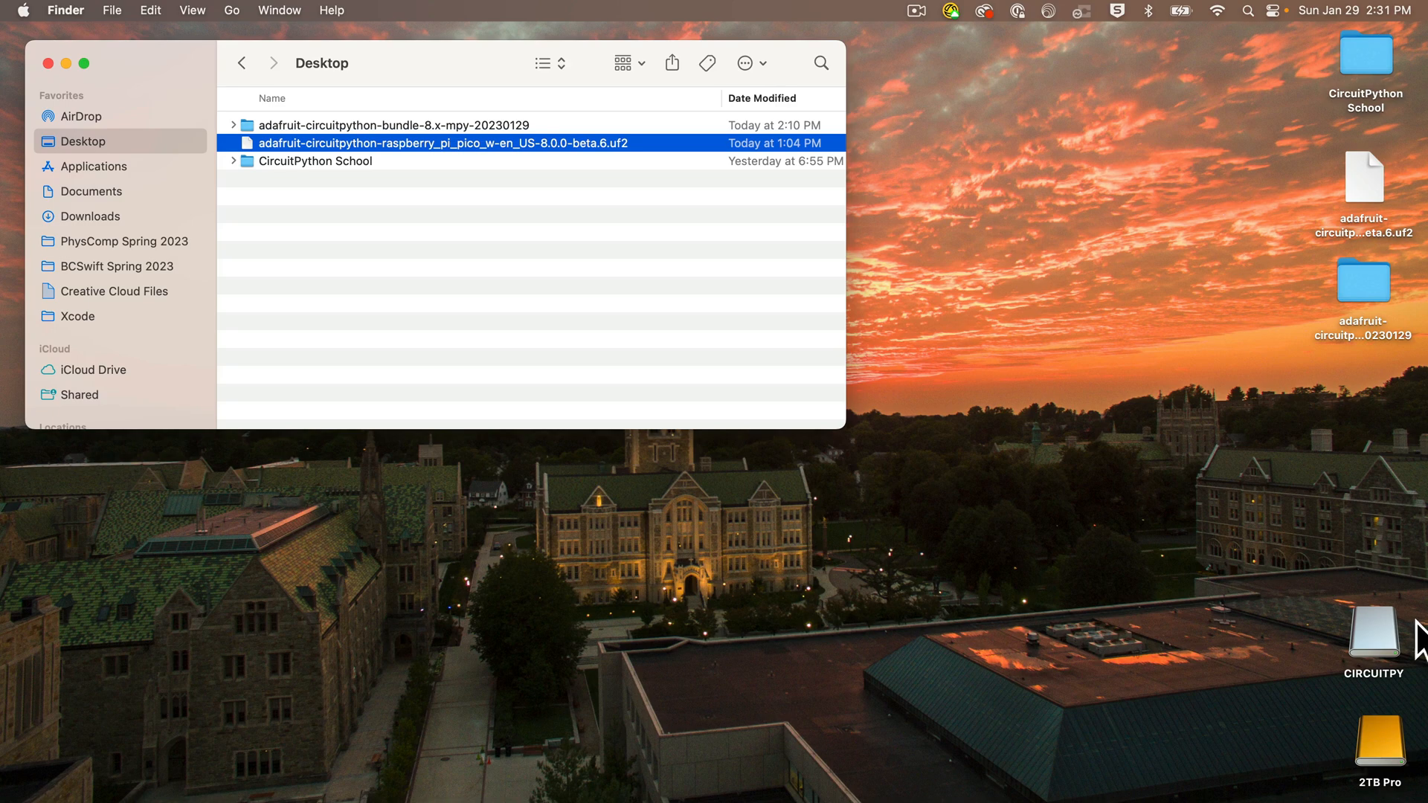
# Open the bundle folder, peek into examples, then go back and open its lib folder
pyautogui.click(439, 124)
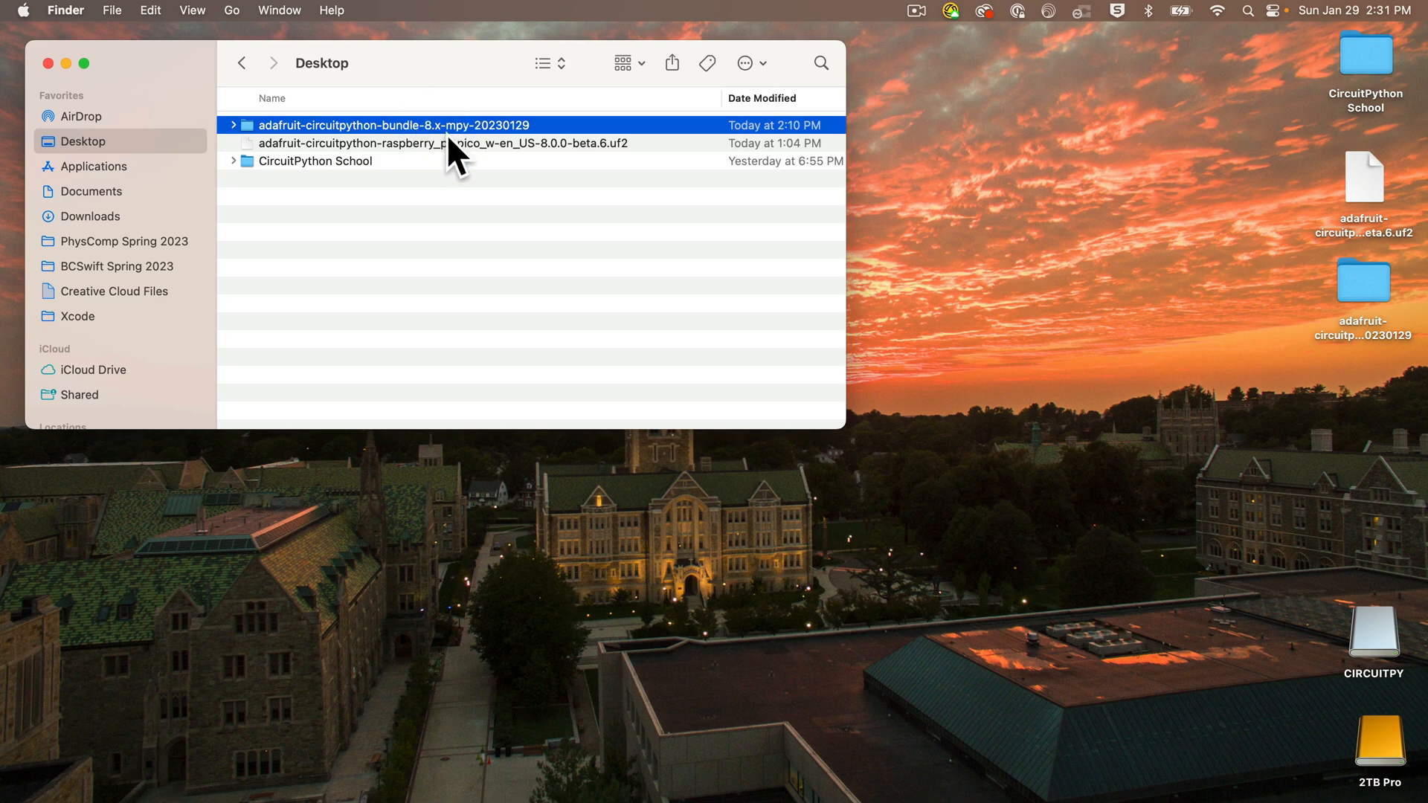
pyautogui.doubleClick(391, 124)
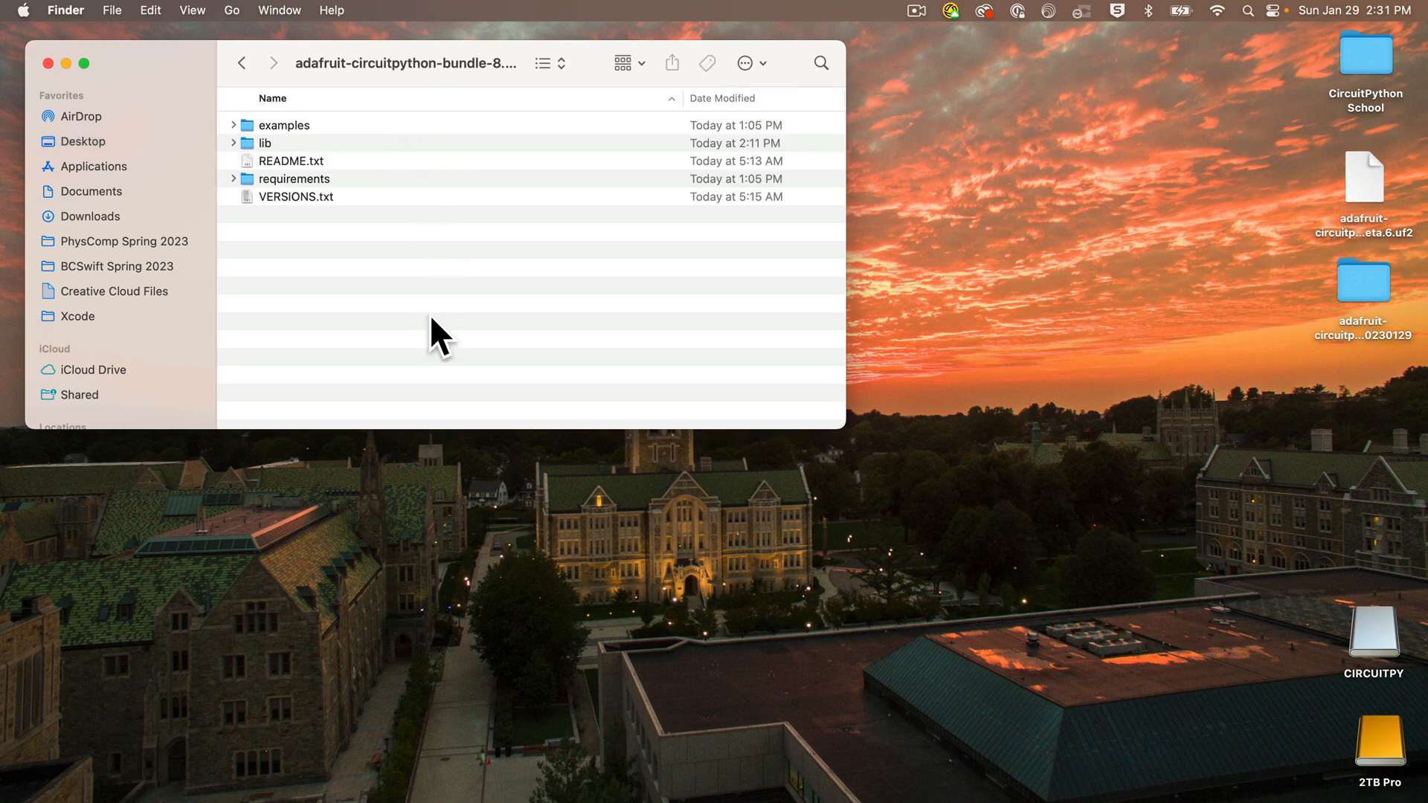
pyautogui.doubleClick(284, 126)
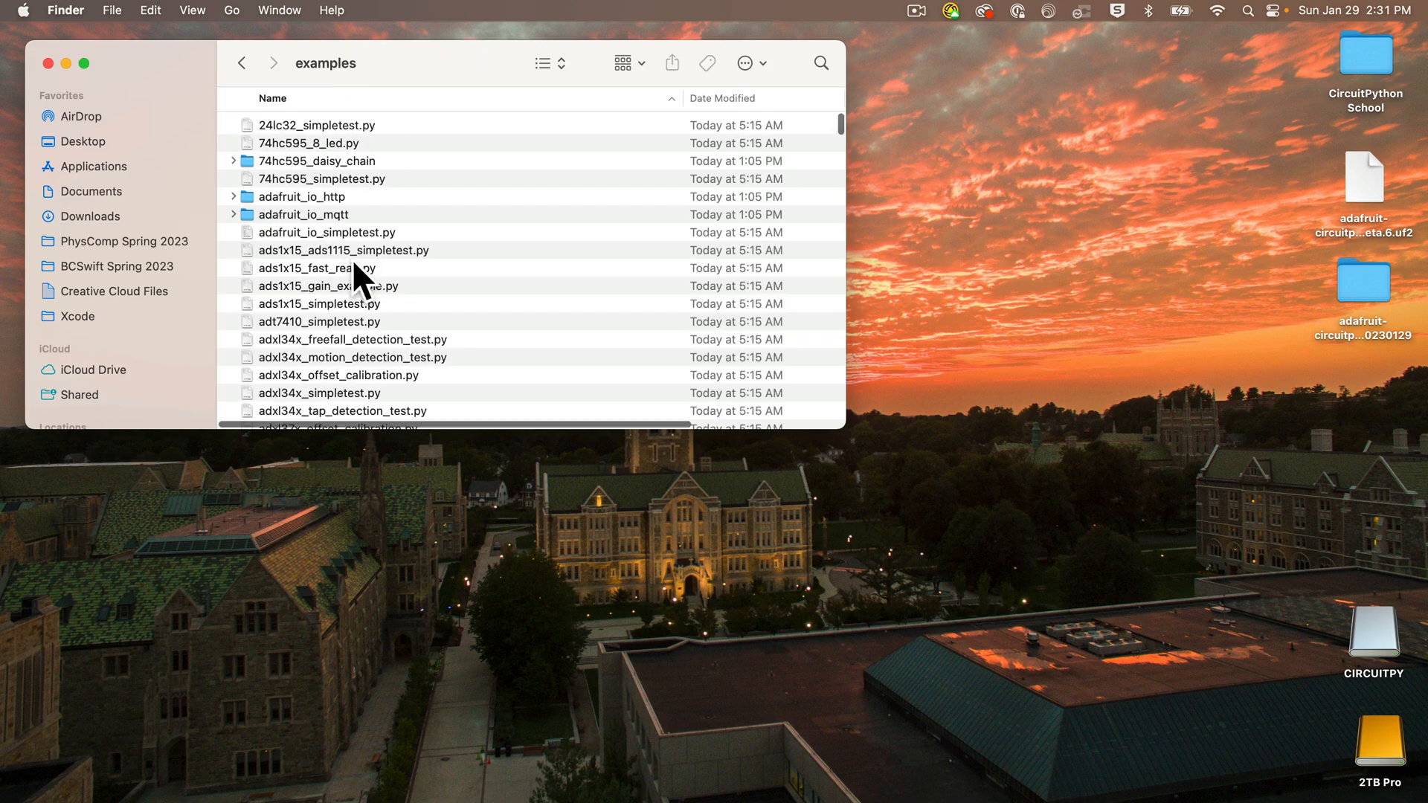
pyautogui.scroll(-3, 352, 259)
pyautogui.scroll(-2, 352, 259)
pyautogui.scroll(8, 335, 201)
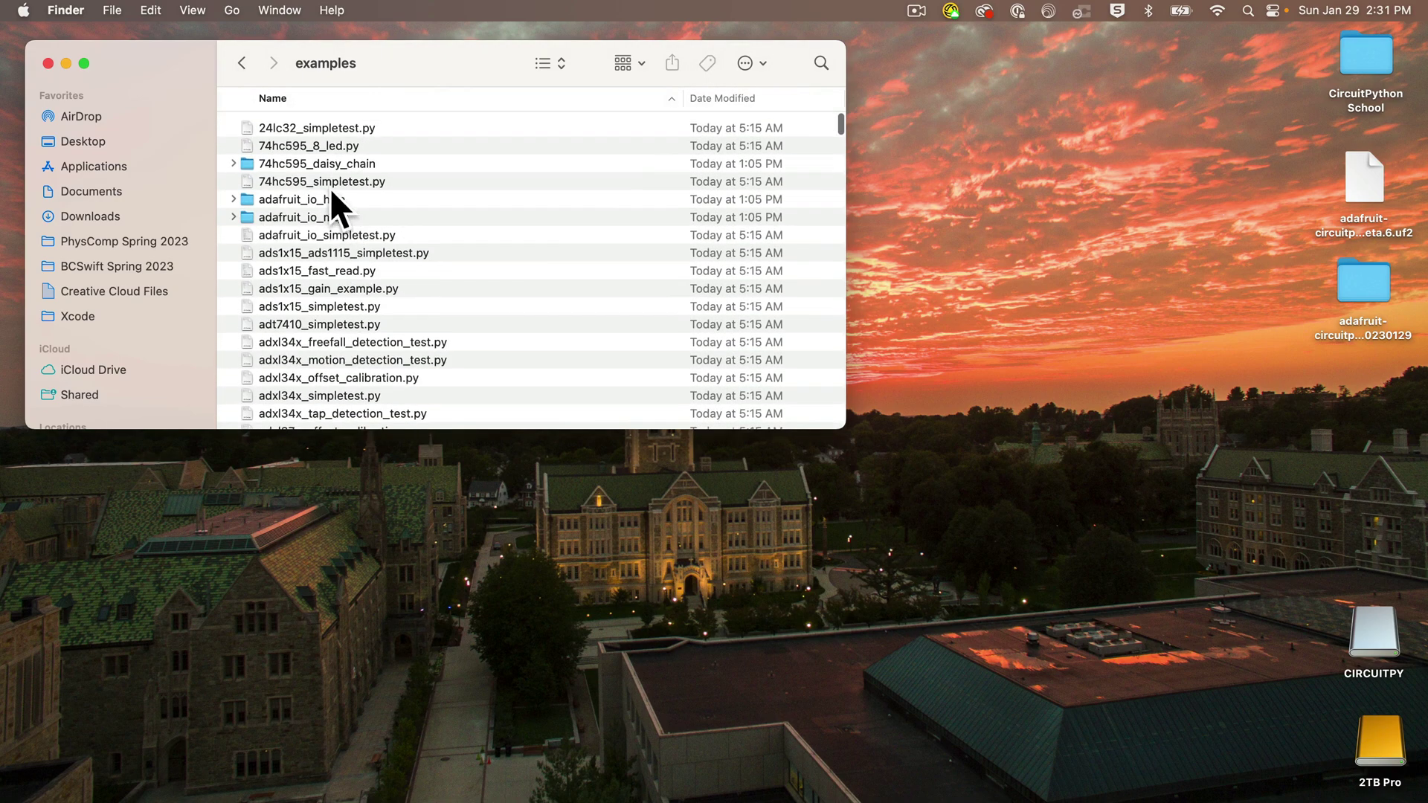
pyautogui.click(242, 63)
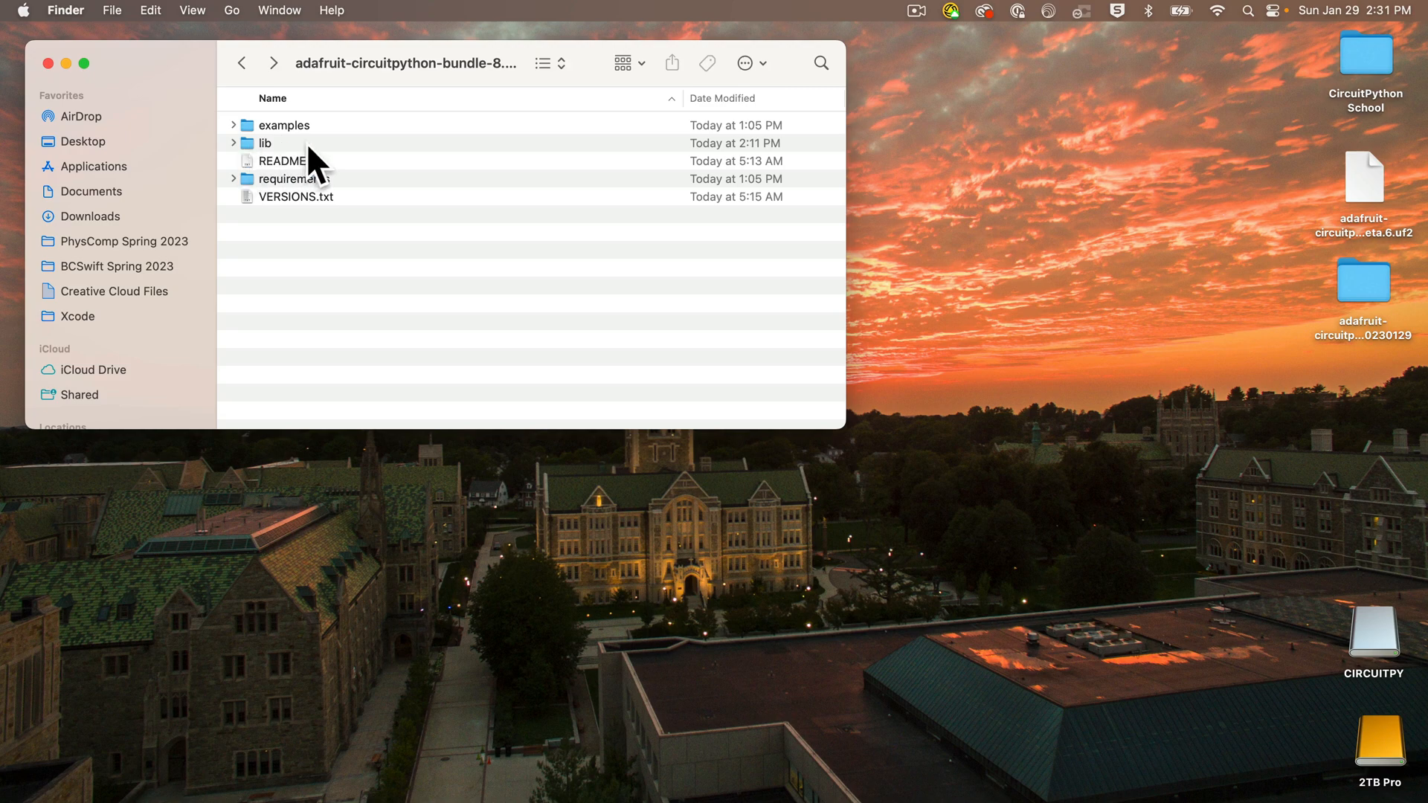
pyautogui.doubleClick(251, 143)
pyautogui.scroll(-10, 251, 143)
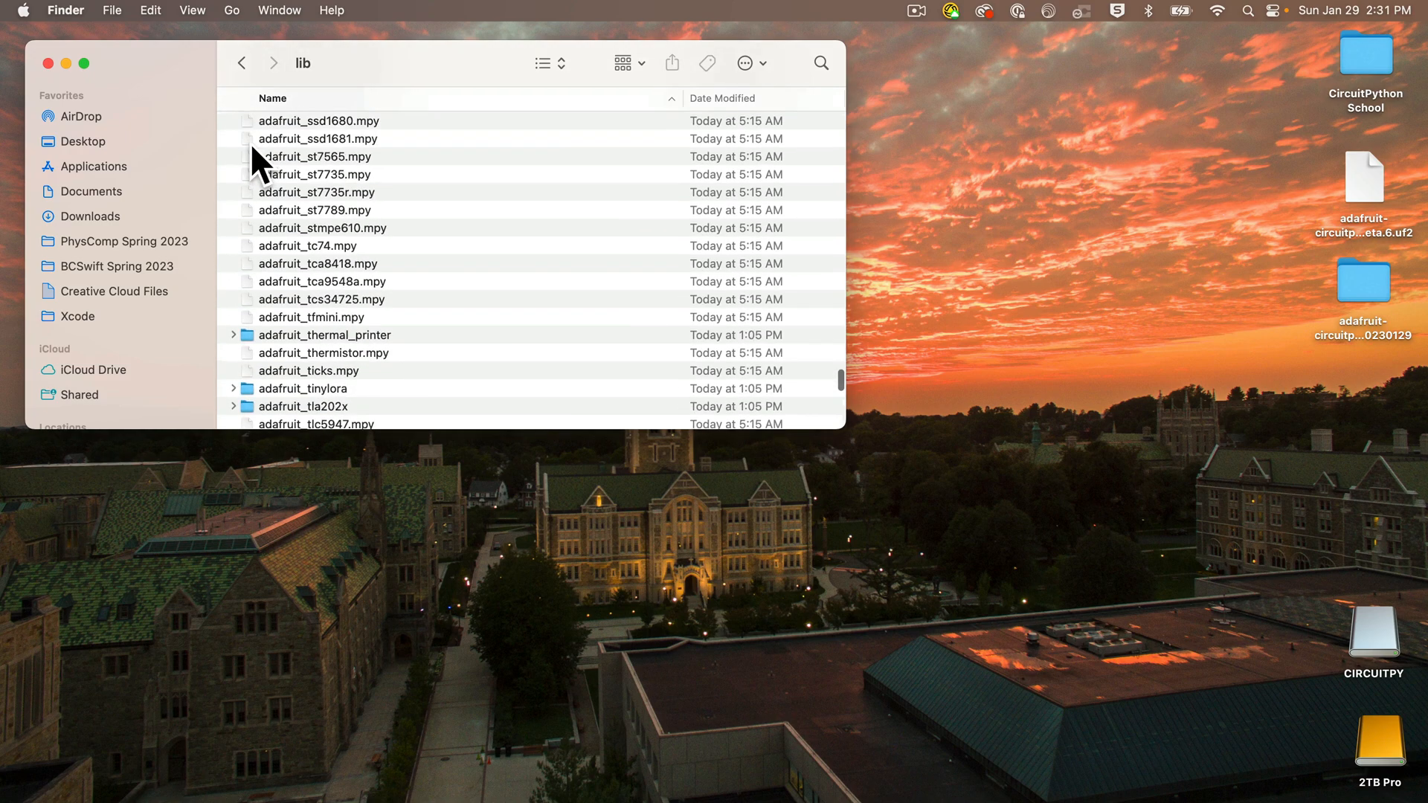
pyautogui.scroll(-5, 250, 144)
pyautogui.scroll(10, 250, 143)
pyautogui.scroll(5, 251, 143)
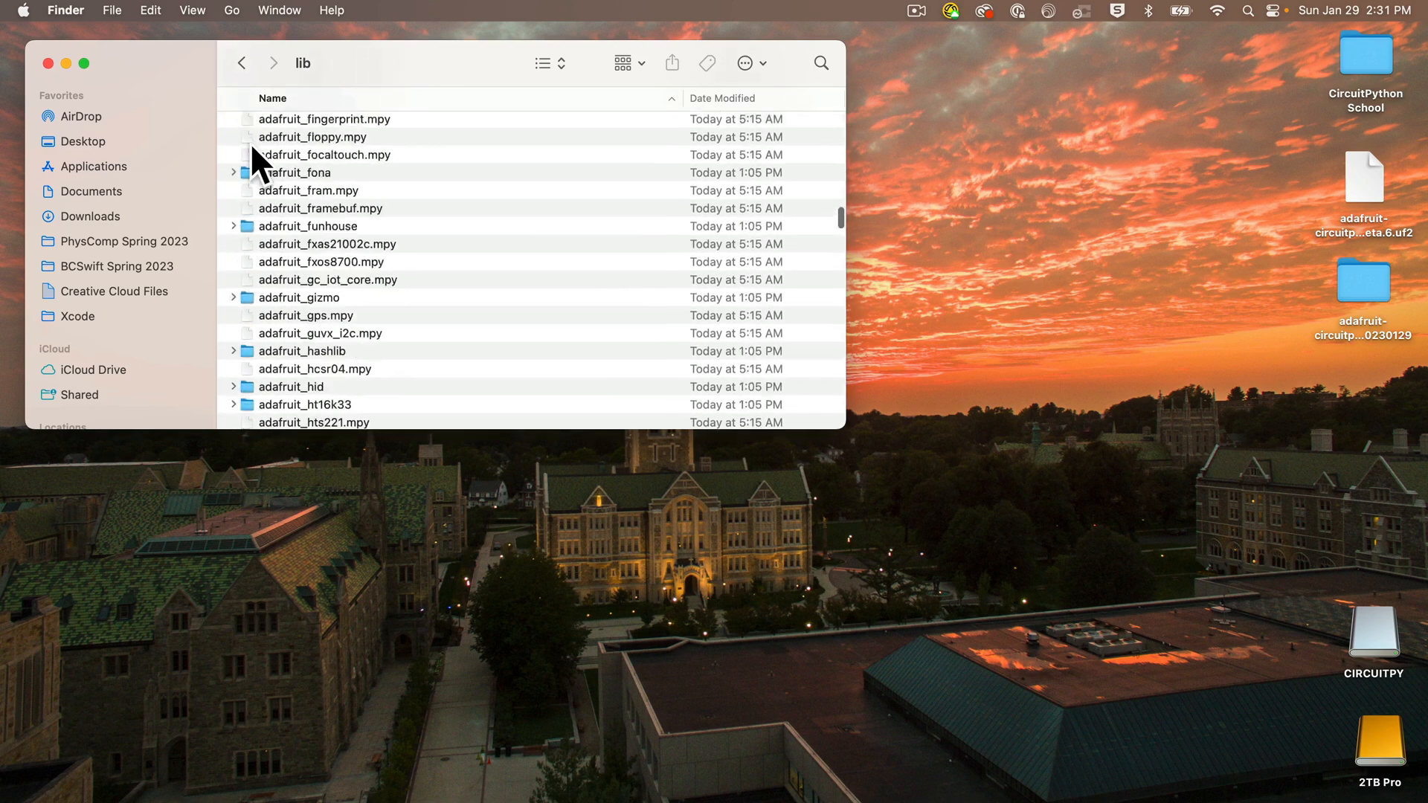
pyautogui.scroll(10, 250, 143)
pyautogui.scroll(5, 251, 144)
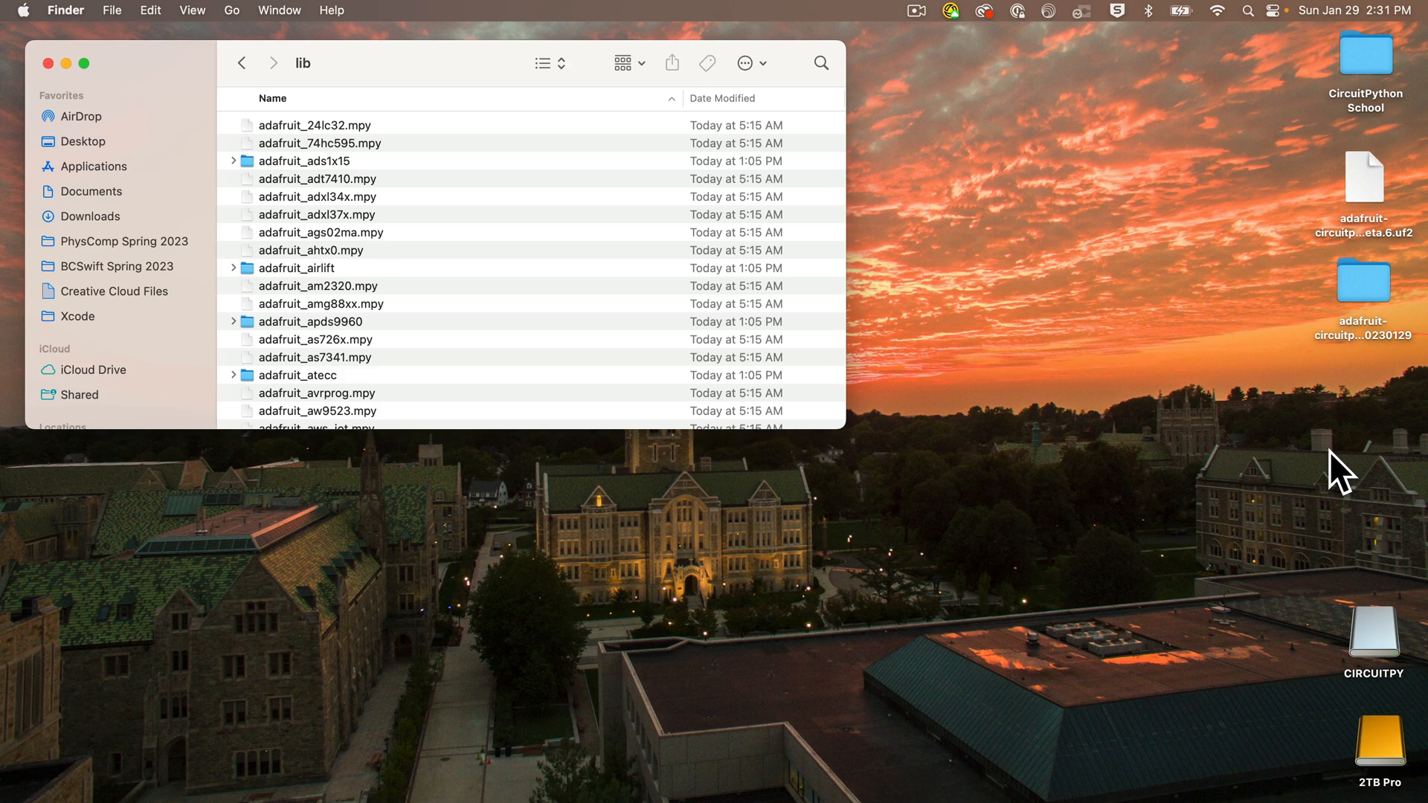
# Create a desktop folder named lib and open it in a second window beside the bundle's lib
pyautogui.rightClick(1358, 454)
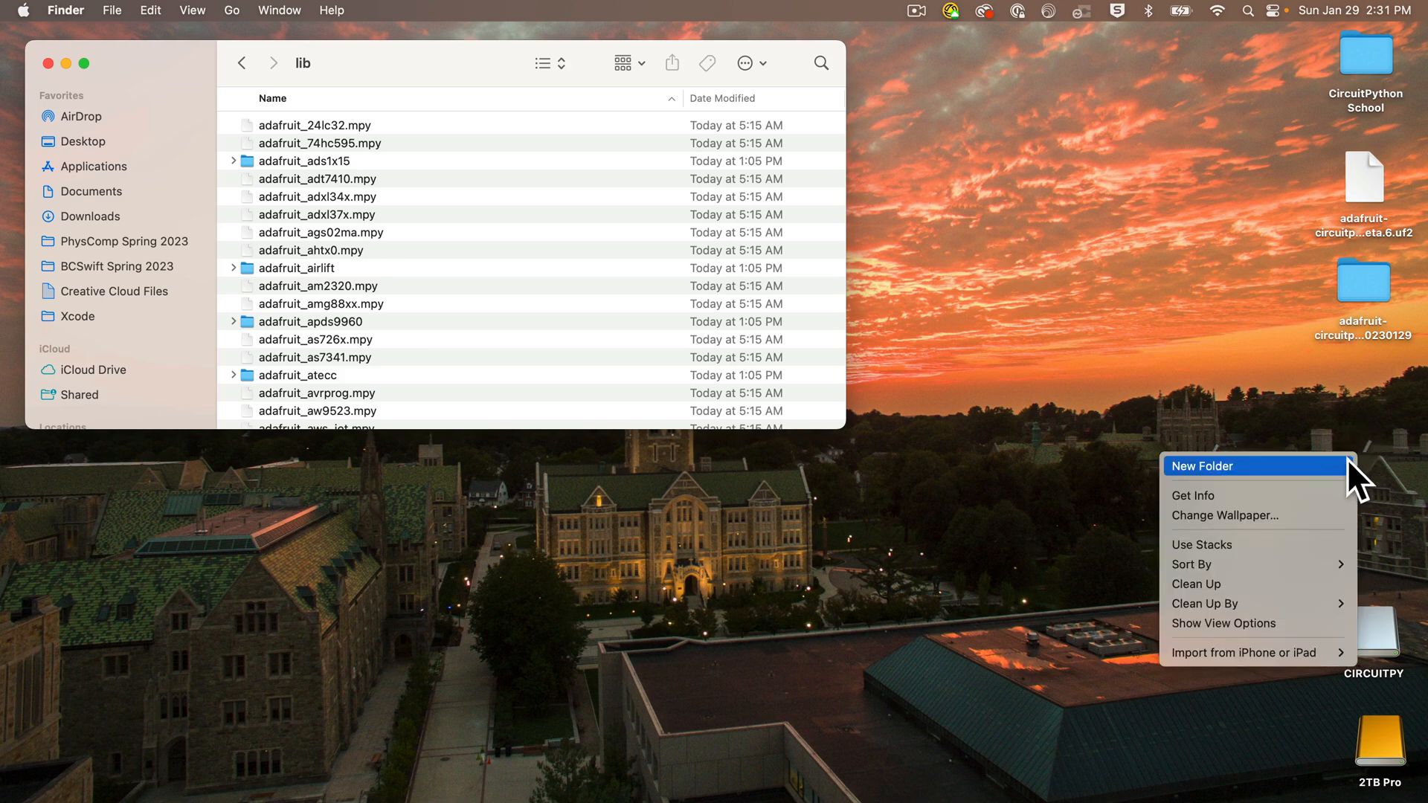
pyautogui.click(1347, 466)
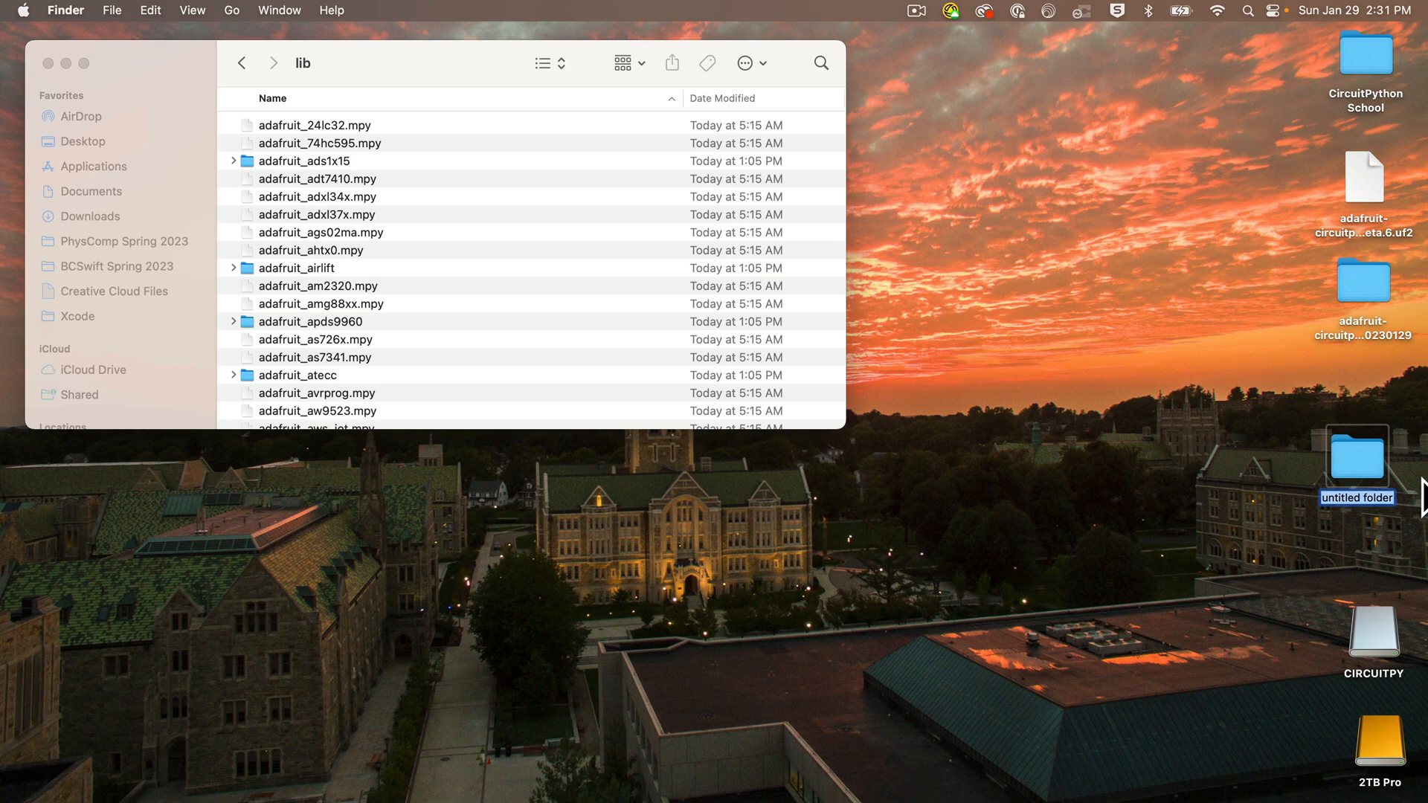
pyautogui.write('lib')
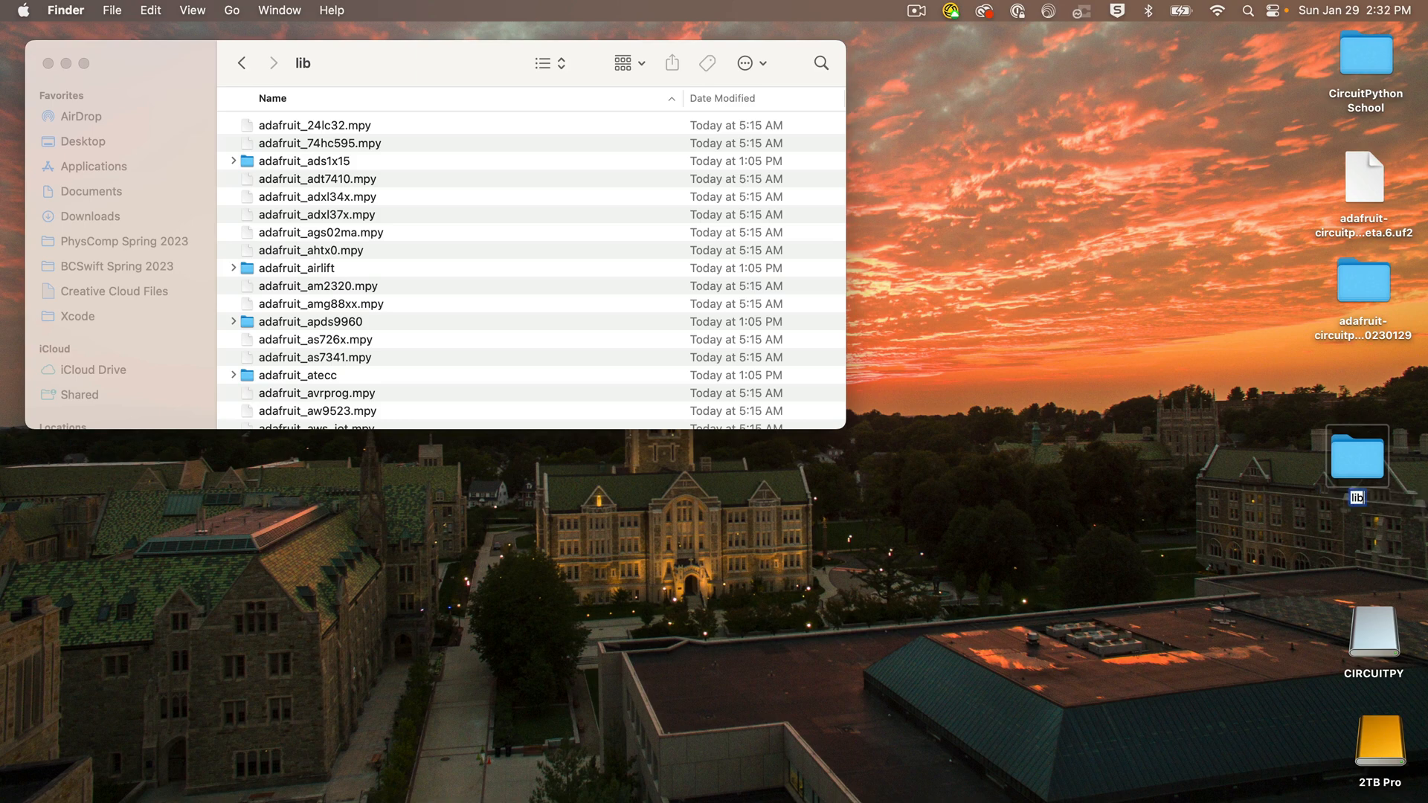
pyautogui.press('Return')
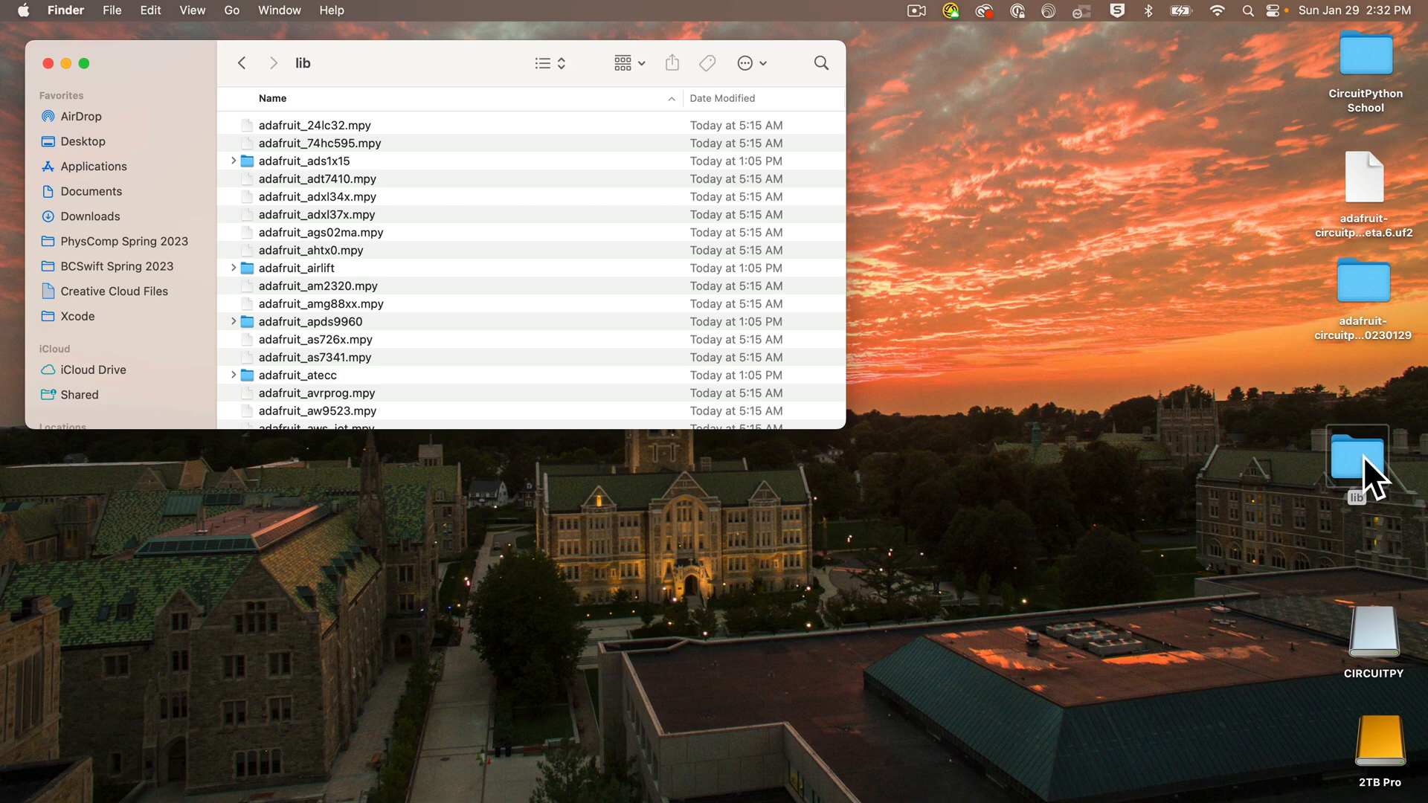
pyautogui.doubleClick(1363, 456)
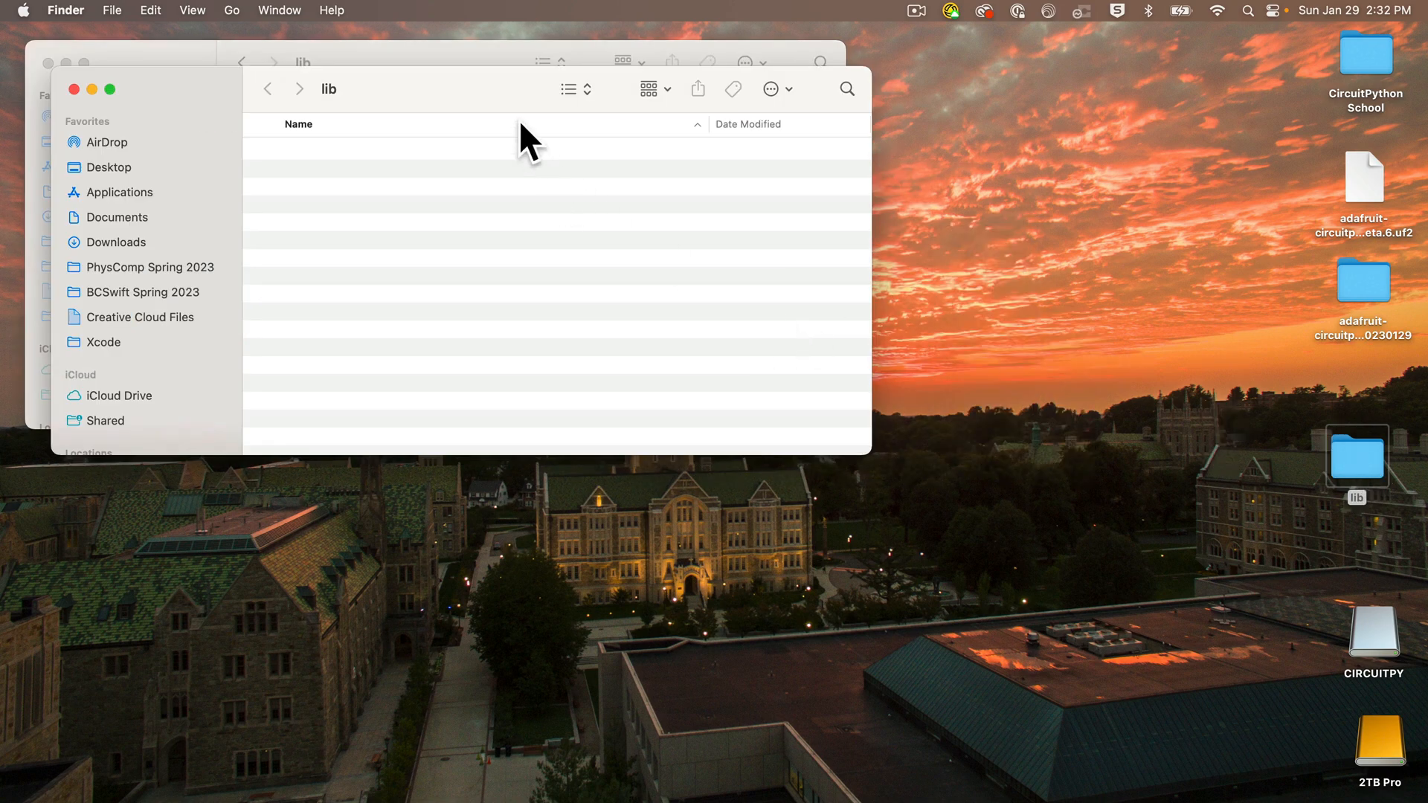
pyautogui.moveTo(468, 105)
pyautogui.mouseDown()
pyautogui.moveTo(758, 513)
pyautogui.moveTo(859, 441)
pyautogui.mouseUp()
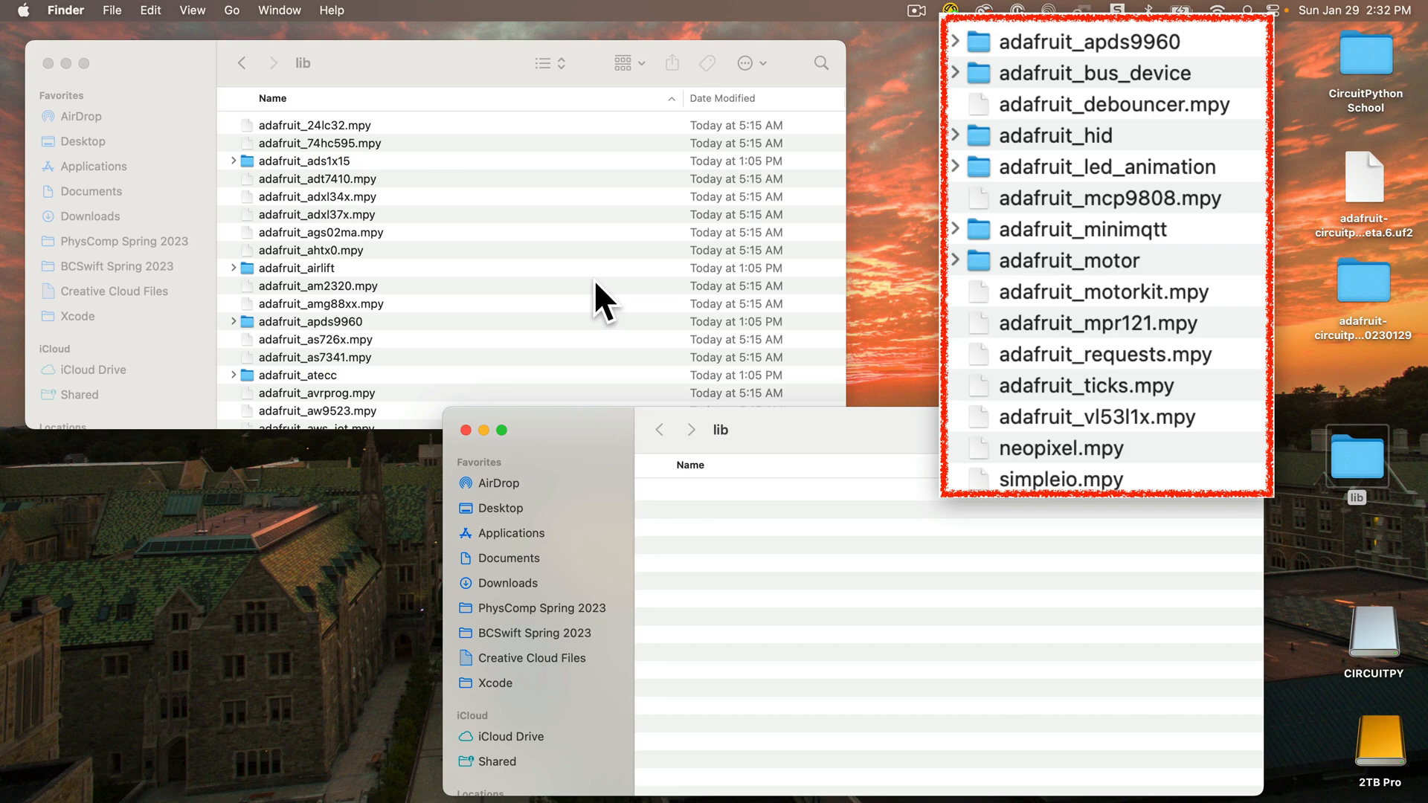
# Copy adafruit_apds9960, adafruit_bus_device and adafruit_debouncer.mpy into the desktop lib folder
pyautogui.click(521, 315)
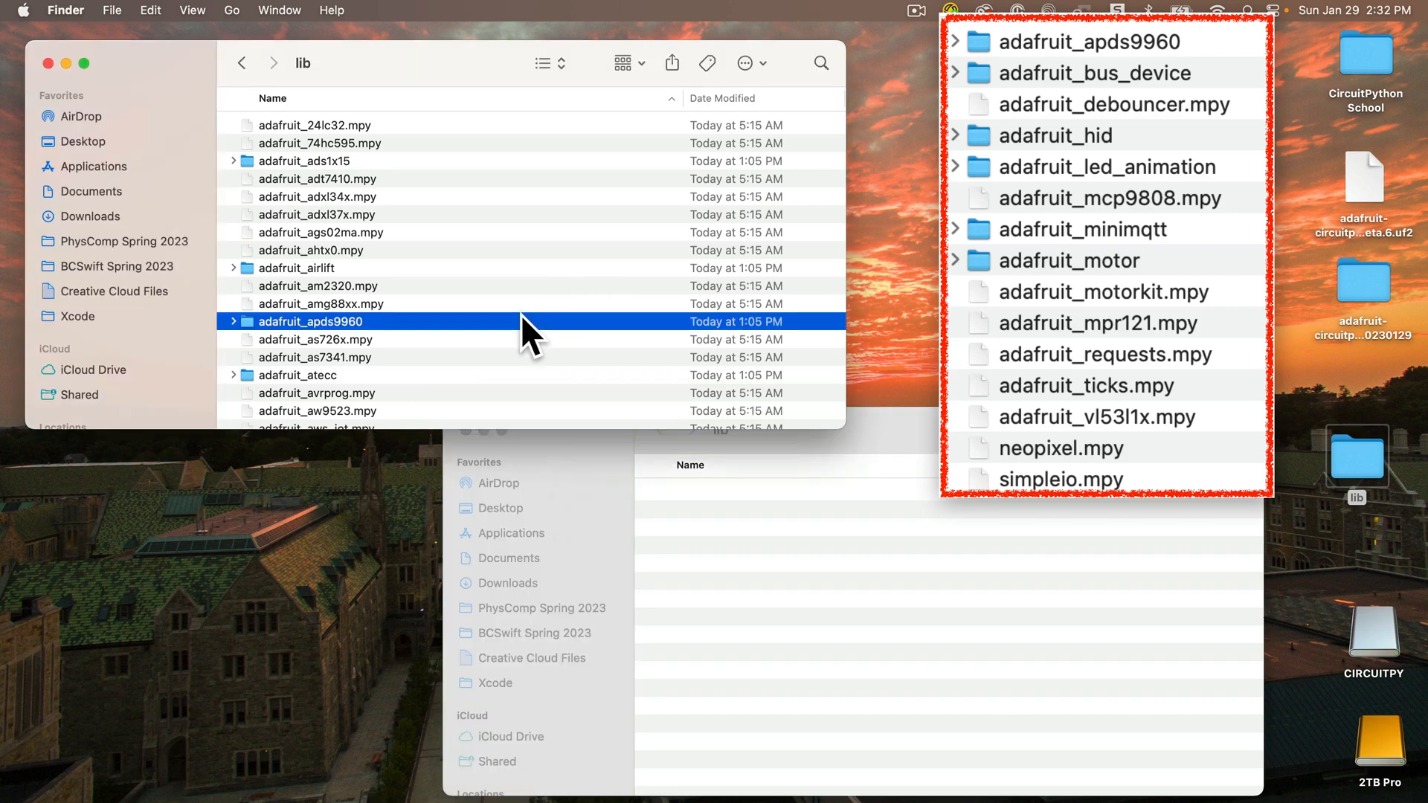
pyautogui.click(334, 322)
pyautogui.moveTo(251, 320); pyautogui.dragTo(789, 534)
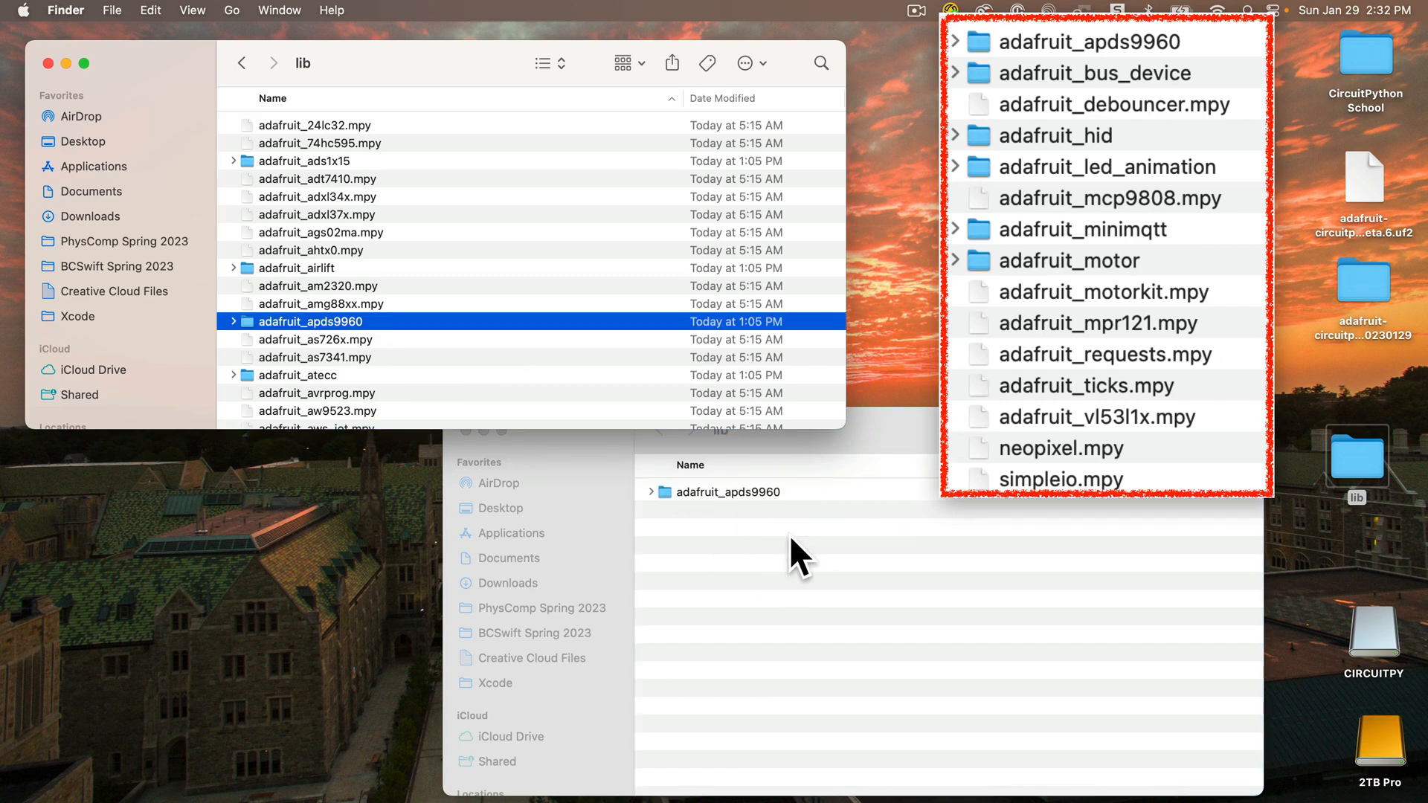
pyautogui.scroll(-10, 556, 331)
pyautogui.scroll(-5, 555, 332)
pyautogui.scroll(-5, 556, 331)
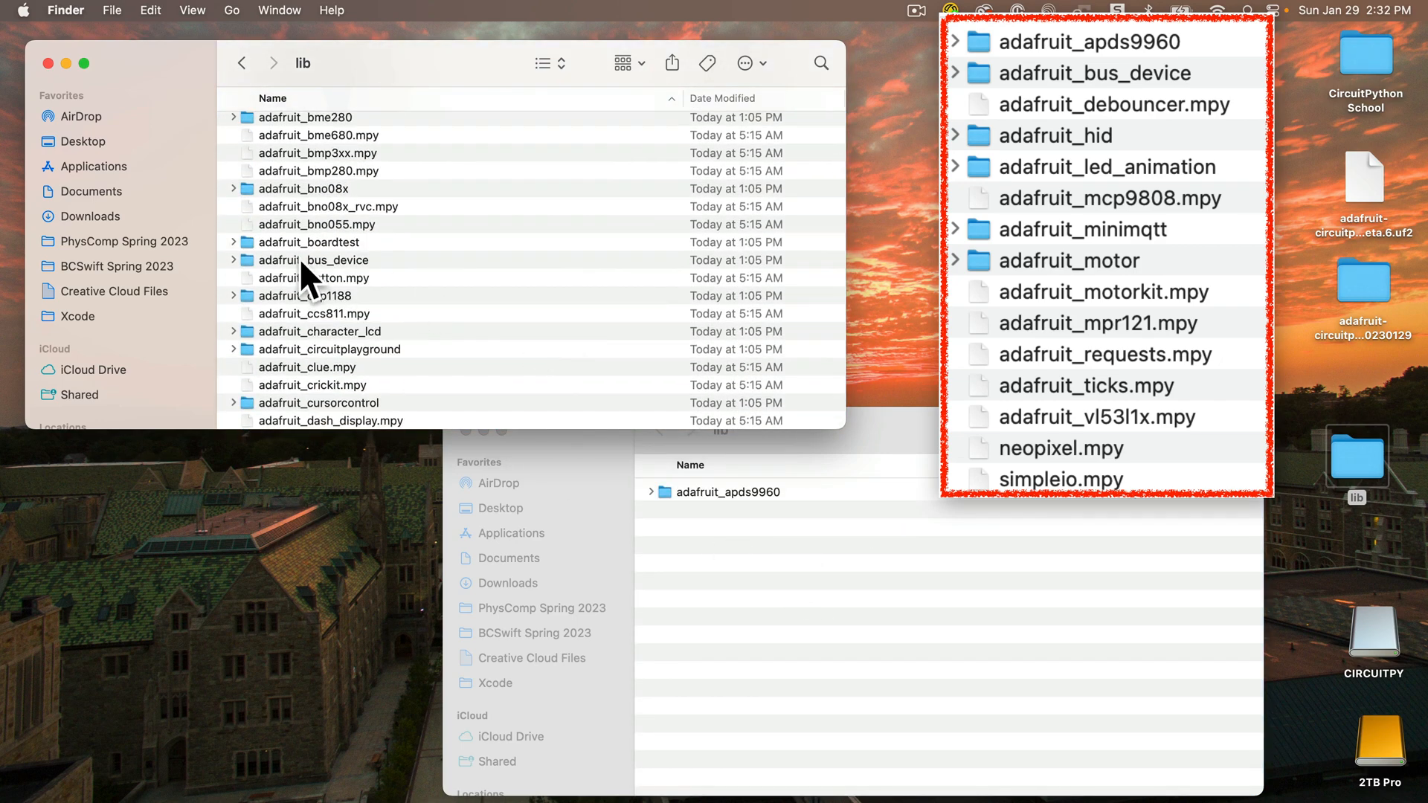
pyautogui.click(250, 258)
pyautogui.moveTo(251, 258); pyautogui.dragTo(746, 569)
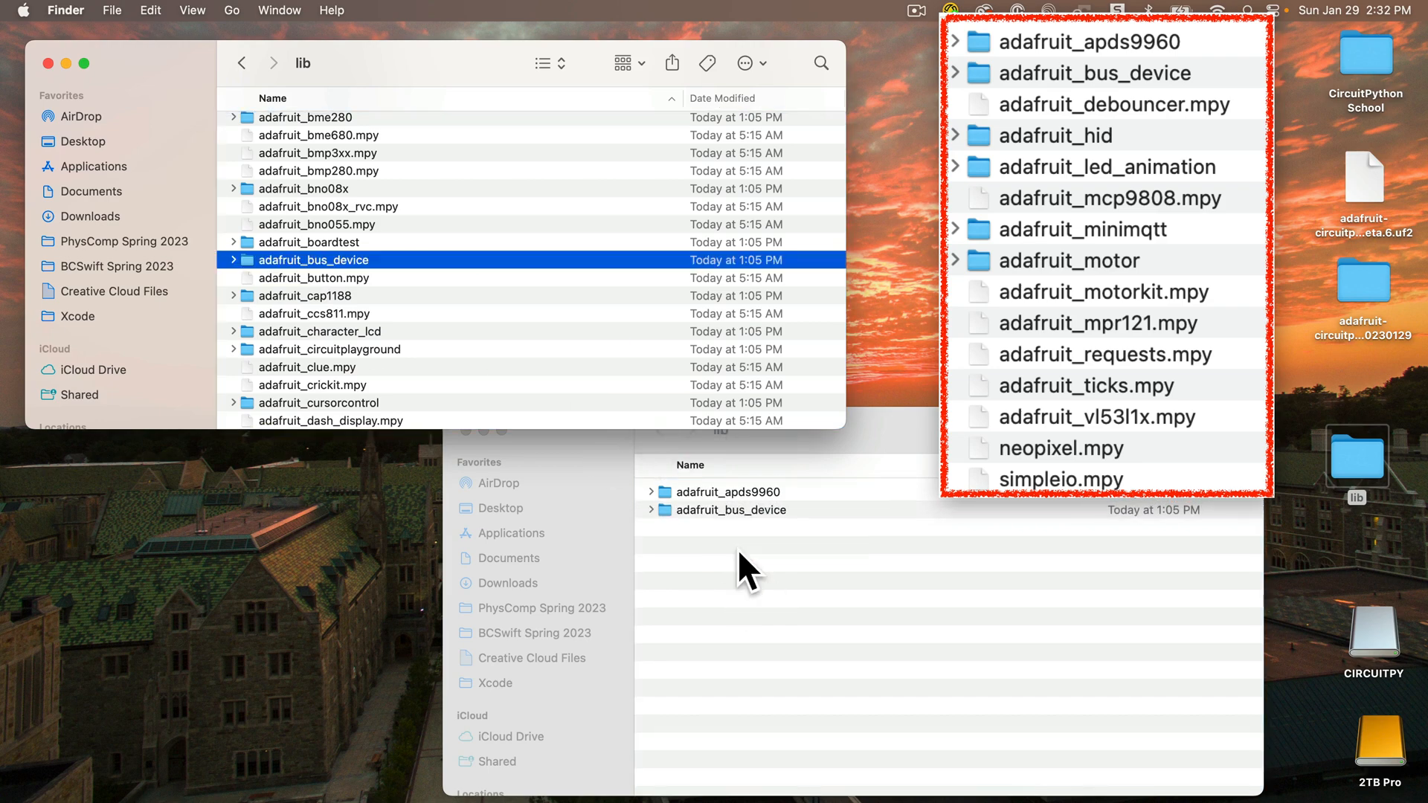
pyautogui.scroll(-5, 595, 313)
pyautogui.scroll(-5, 594, 313)
pyautogui.moveTo(248, 156); pyautogui.dragTo(764, 615)
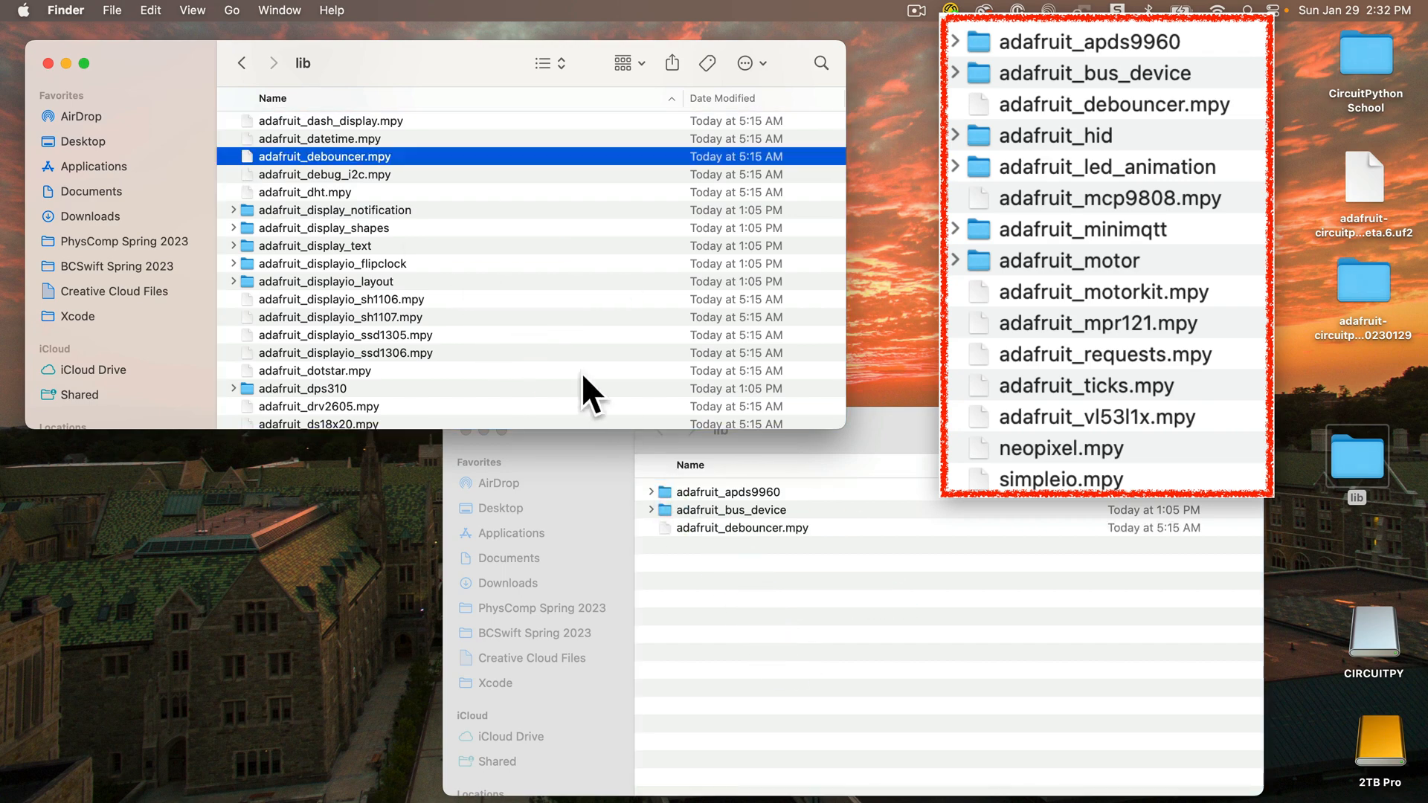
pyautogui.scroll(-10, 490, 305)
pyautogui.scroll(-5, 490, 305)
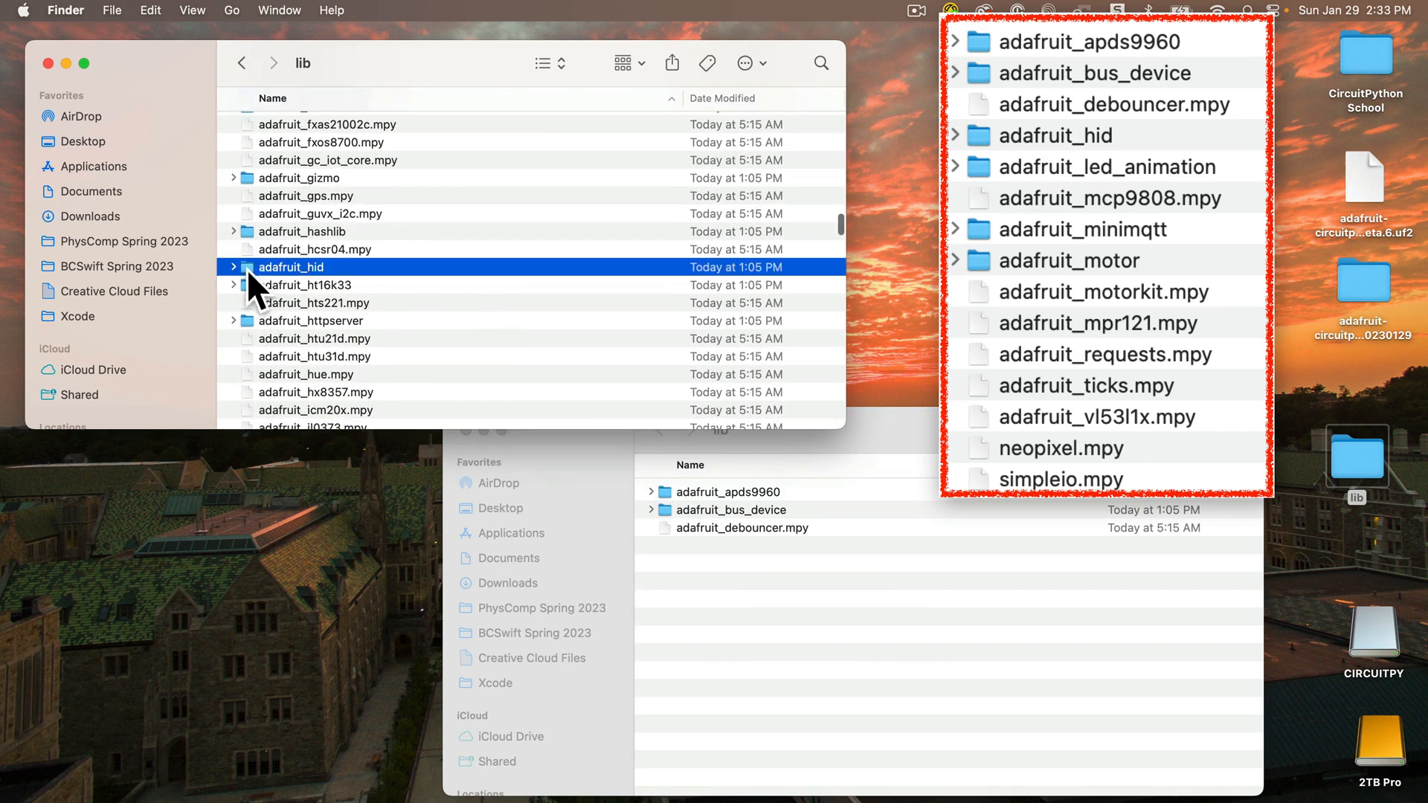
# Copy adafruit_hid, adafruit_led_animation and adafruit_mcp9808.mpy into the desktop lib folder
pyautogui.moveTo(267, 269); pyautogui.dragTo(748, 631)
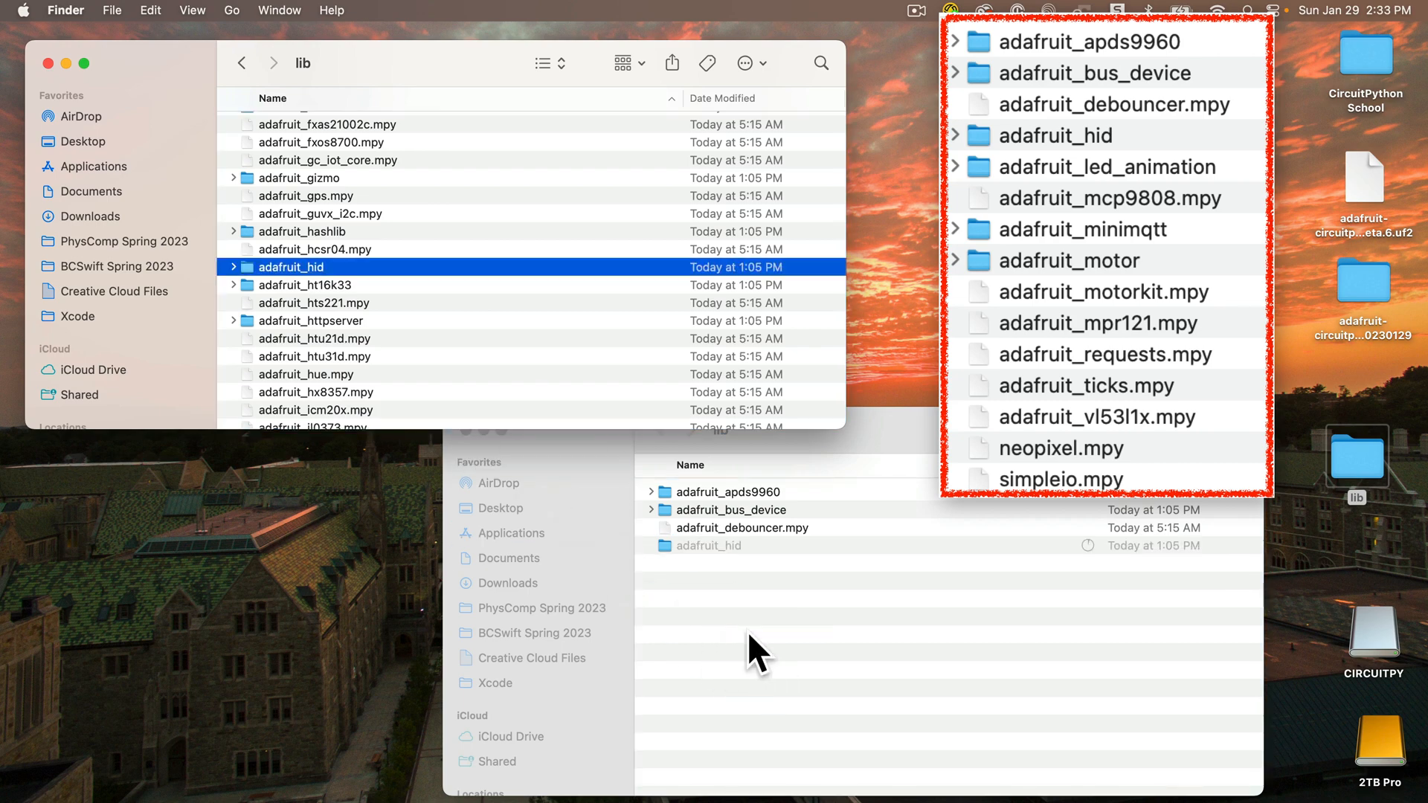
pyautogui.scroll(-3, 319, 313)
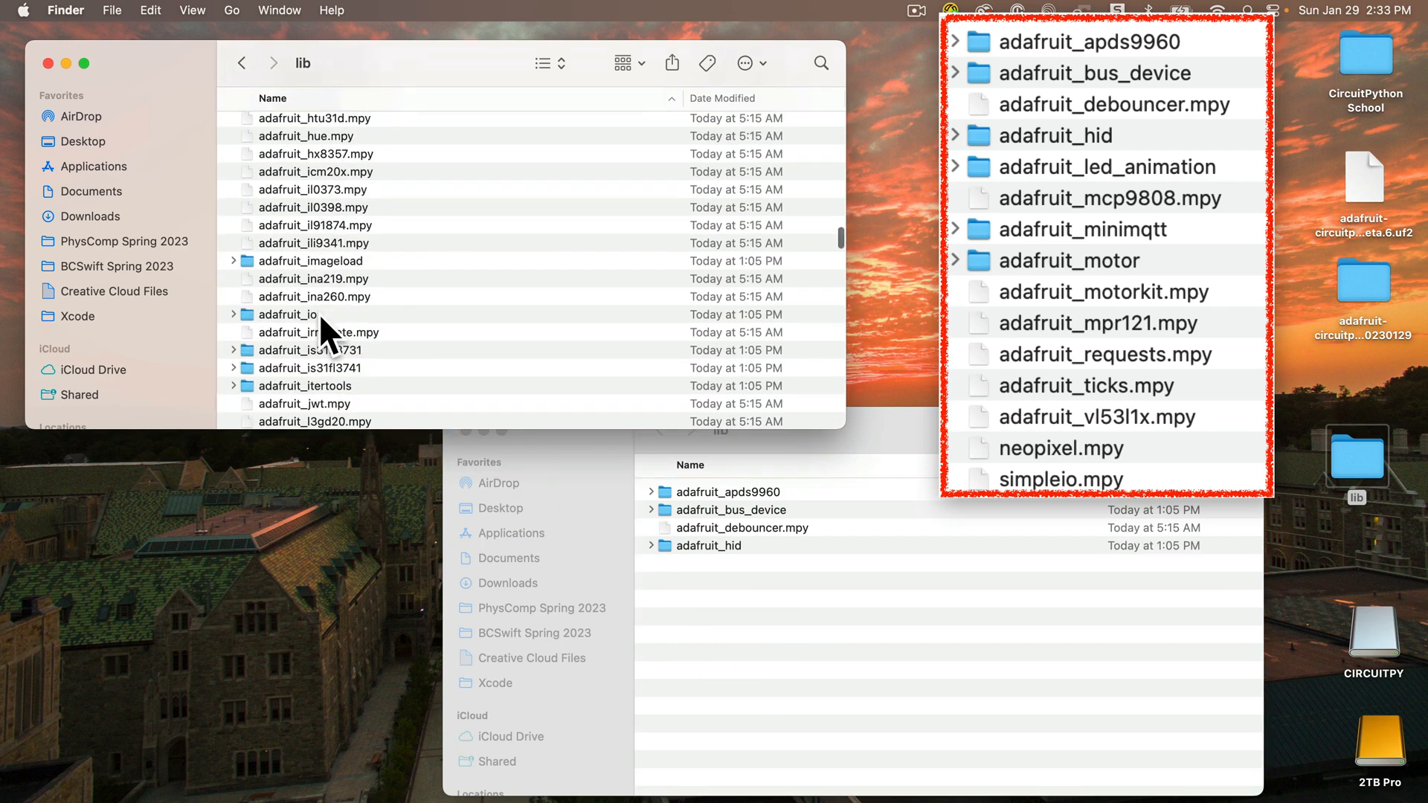
pyautogui.scroll(-5, 319, 314)
pyautogui.scroll(-3, 319, 314)
pyautogui.click(246, 270)
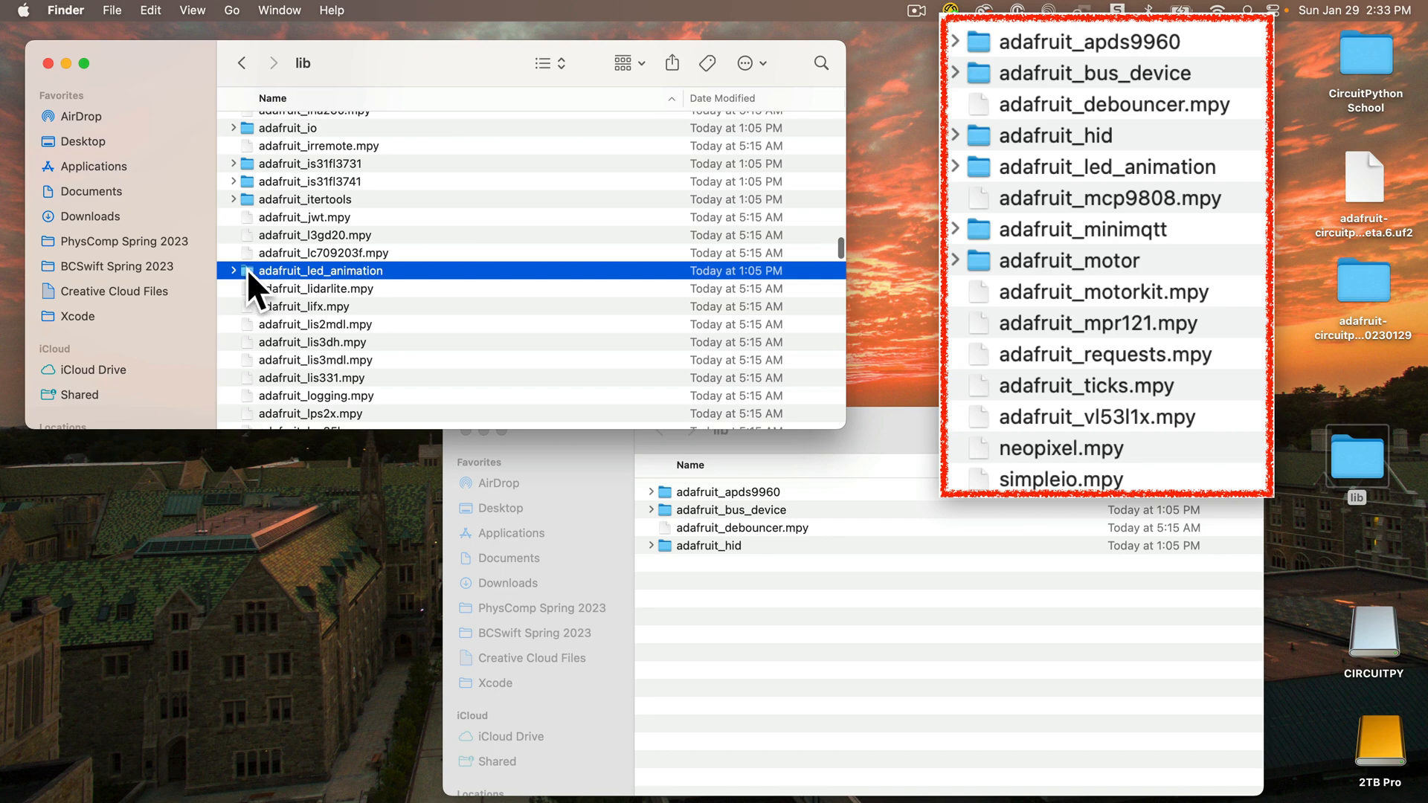
pyautogui.moveTo(246, 270); pyautogui.dragTo(756, 686)
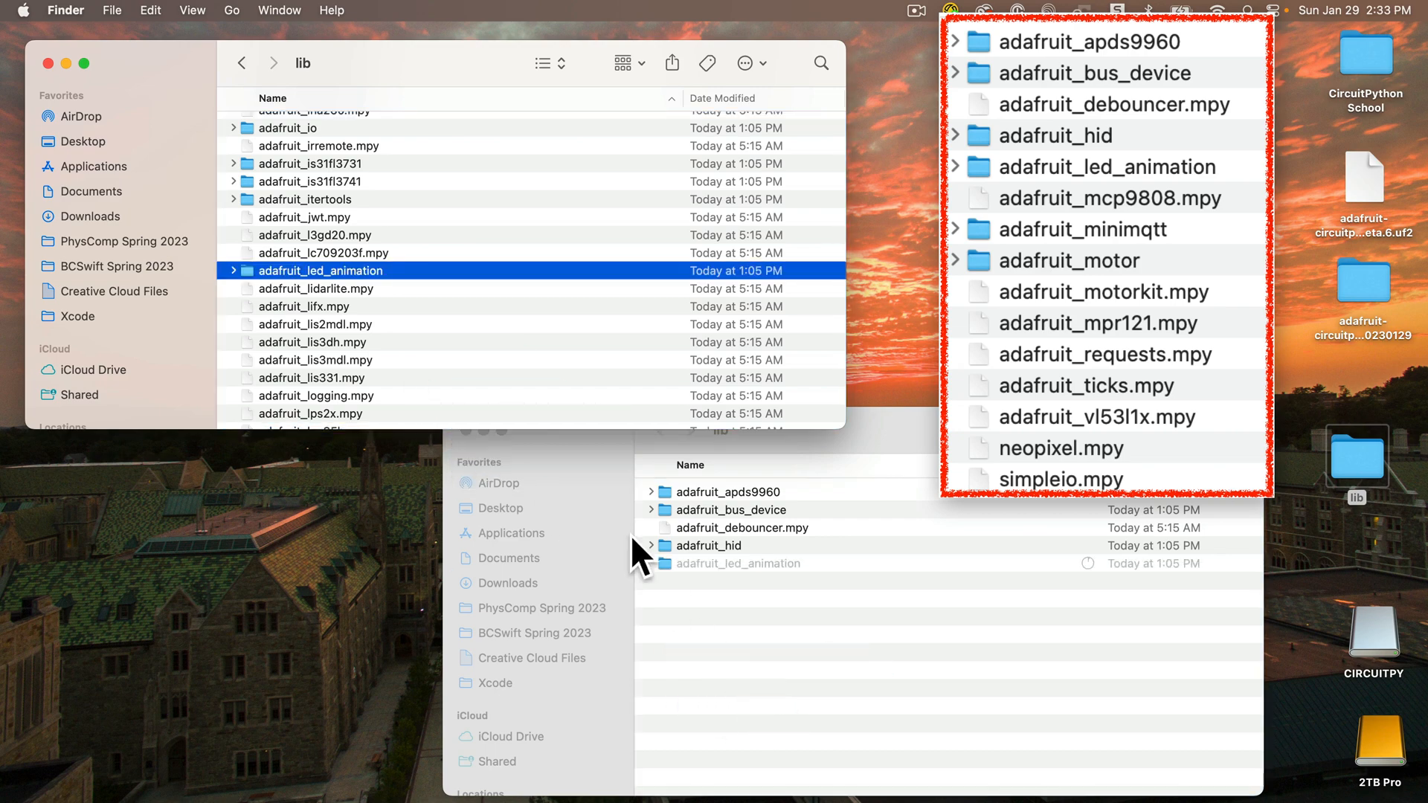
pyautogui.scroll(-5, 412, 267)
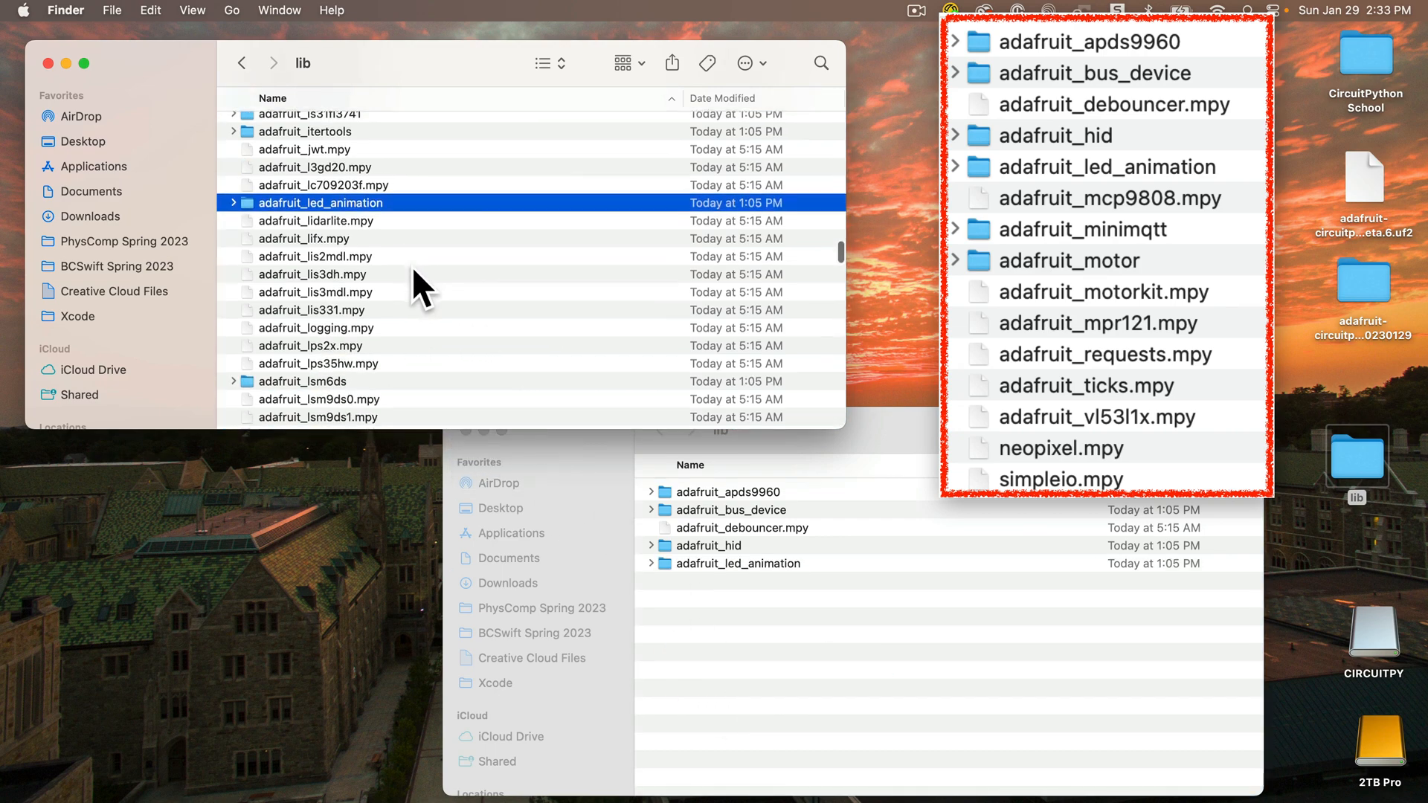
pyautogui.scroll(-5, 412, 267)
pyautogui.scroll(-3, 412, 267)
pyautogui.moveTo(330, 360); pyautogui.dragTo(759, 636)
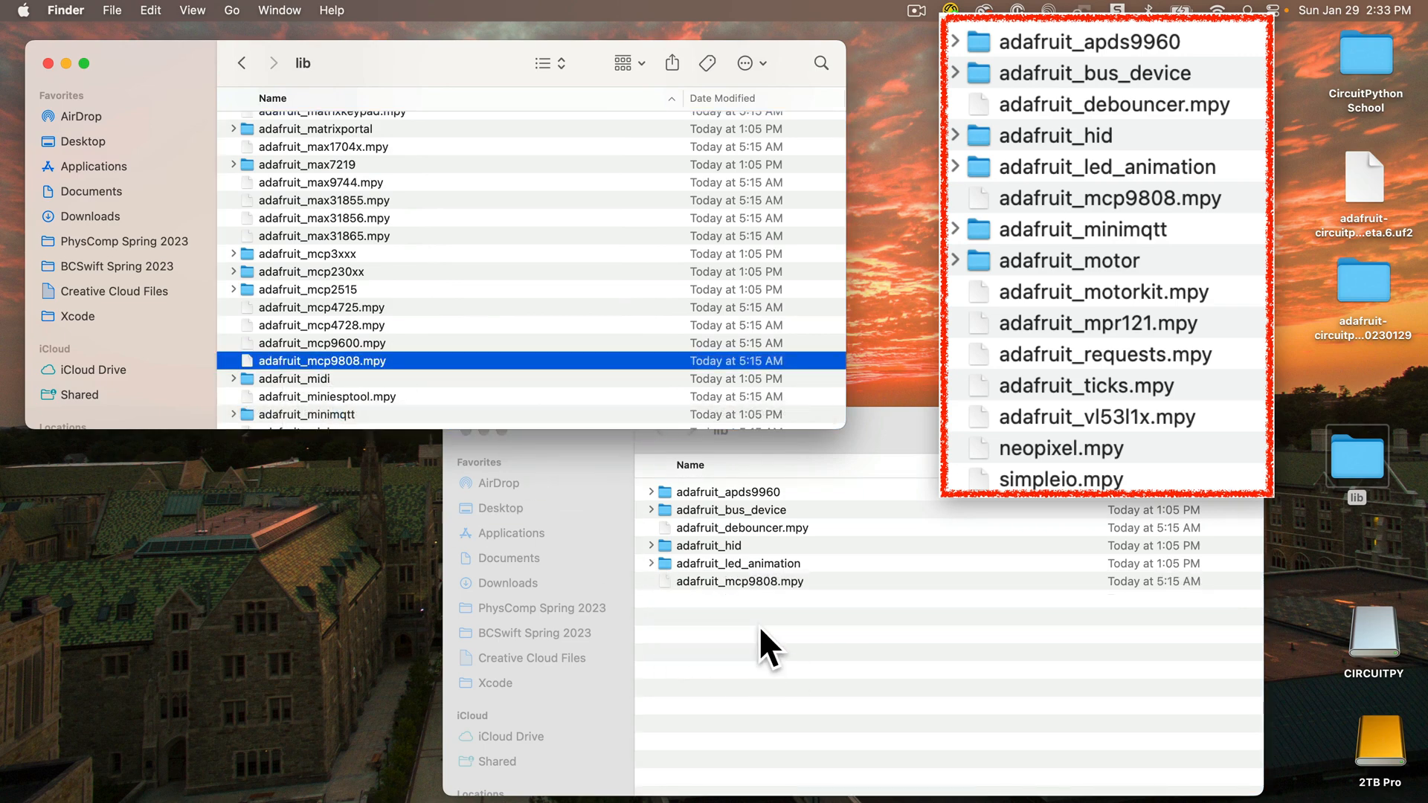
pyautogui.scroll(-5, 344, 299)
# Copy adafruit_minimqtt, motor, motorkit.mpy, mpr121.mpy and requests.mpy into the desktop lib folder
pyautogui.click(333, 306)
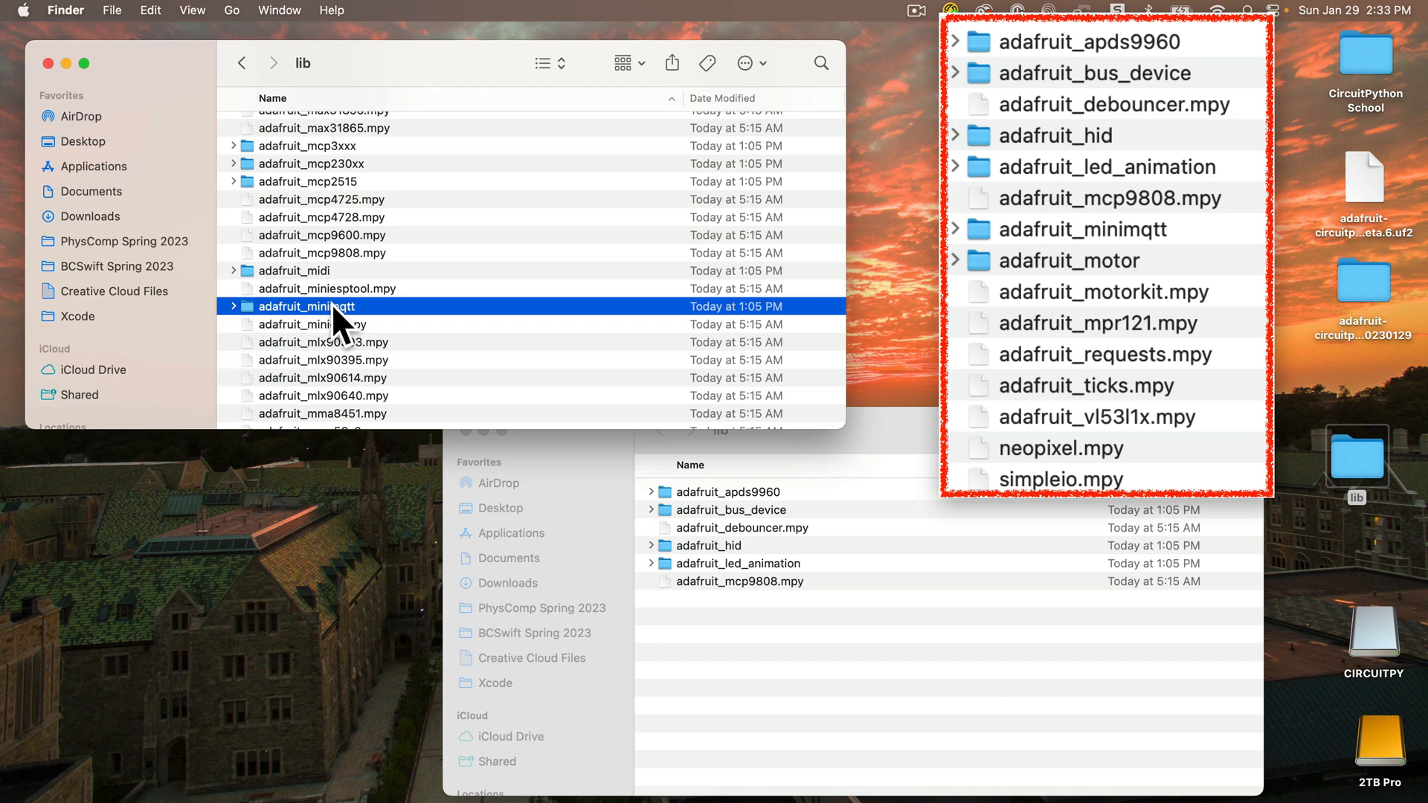
pyautogui.moveTo(331, 303); pyautogui.dragTo(777, 652)
pyautogui.scroll(-5, 509, 294)
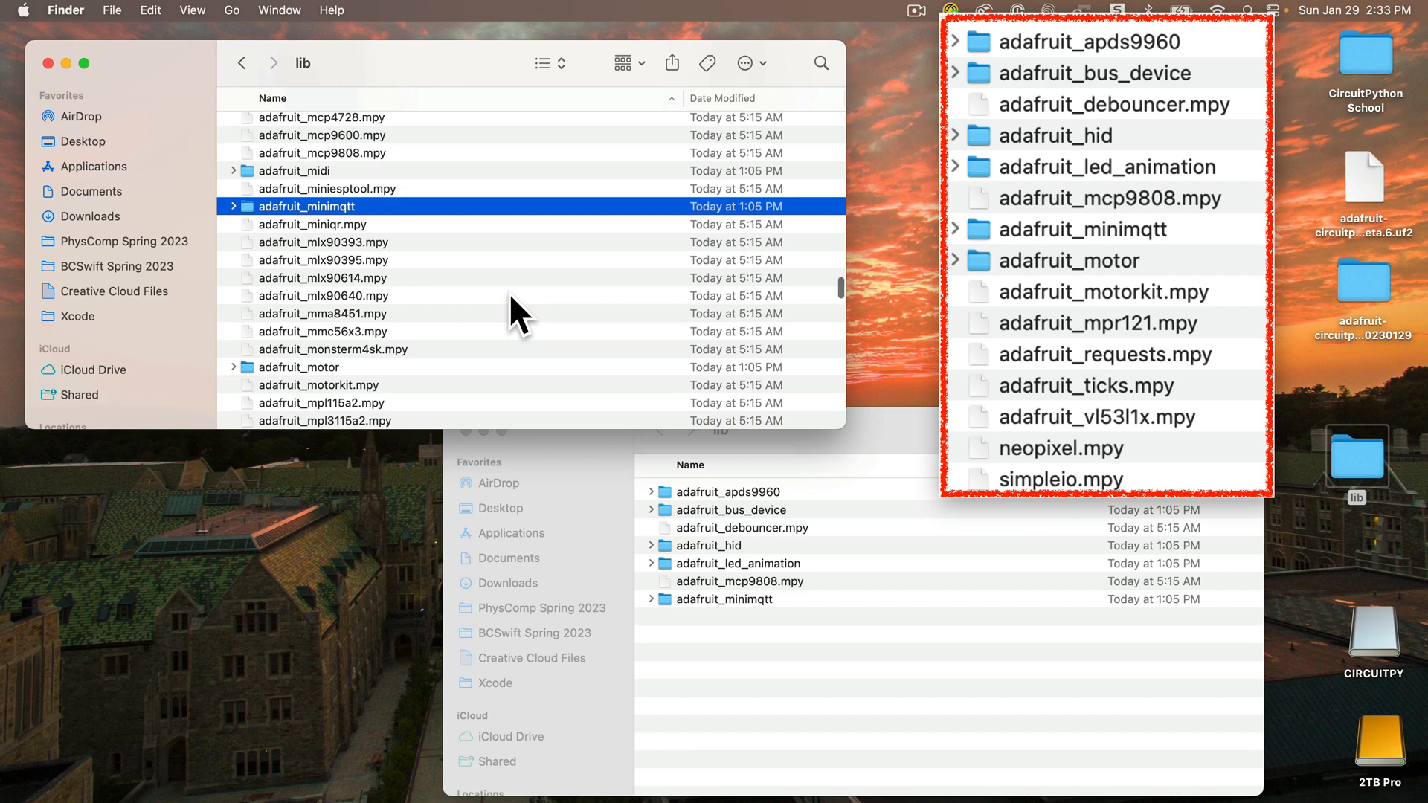
pyautogui.scroll(-5, 508, 294)
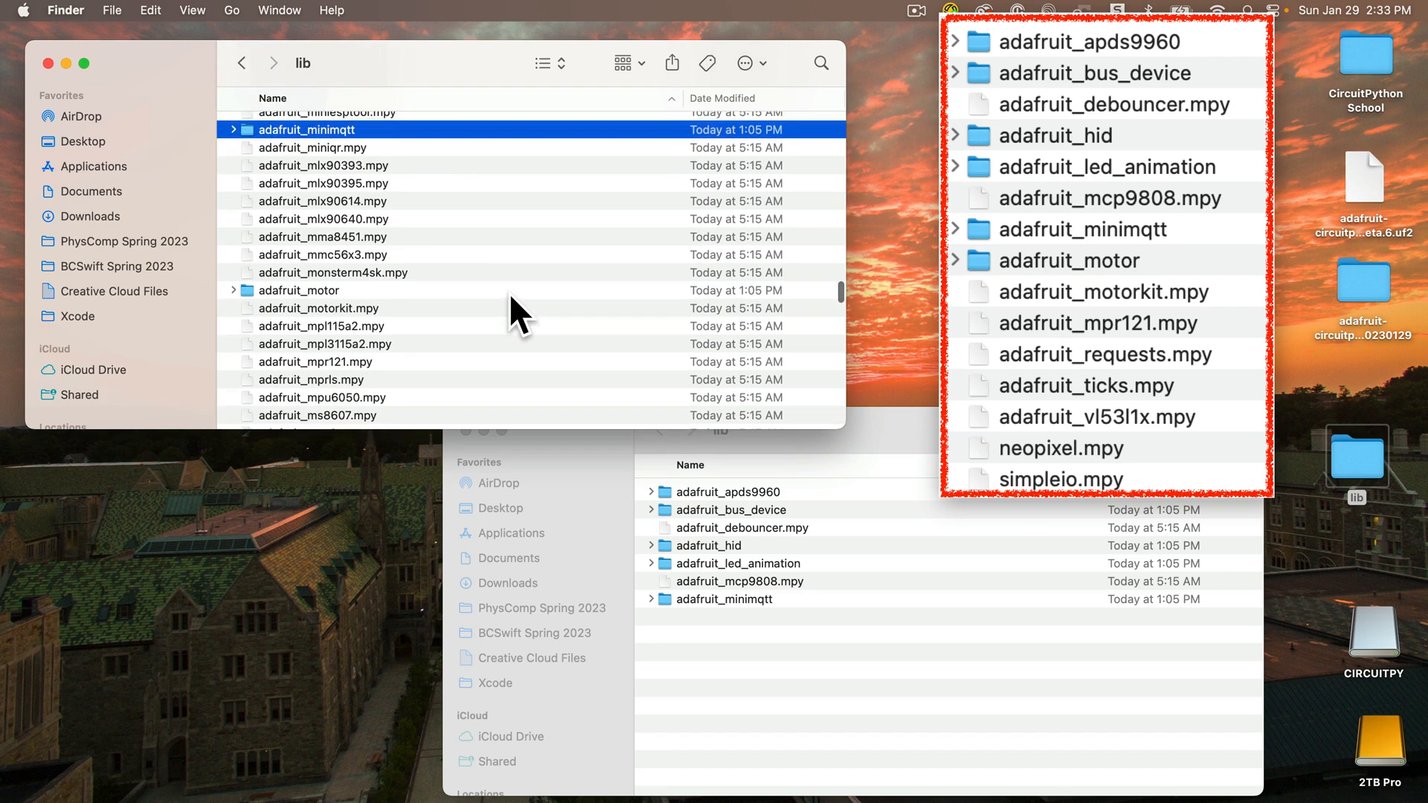
pyautogui.scroll(-3, 509, 294)
pyautogui.moveTo(299, 228); pyautogui.dragTo(779, 678)
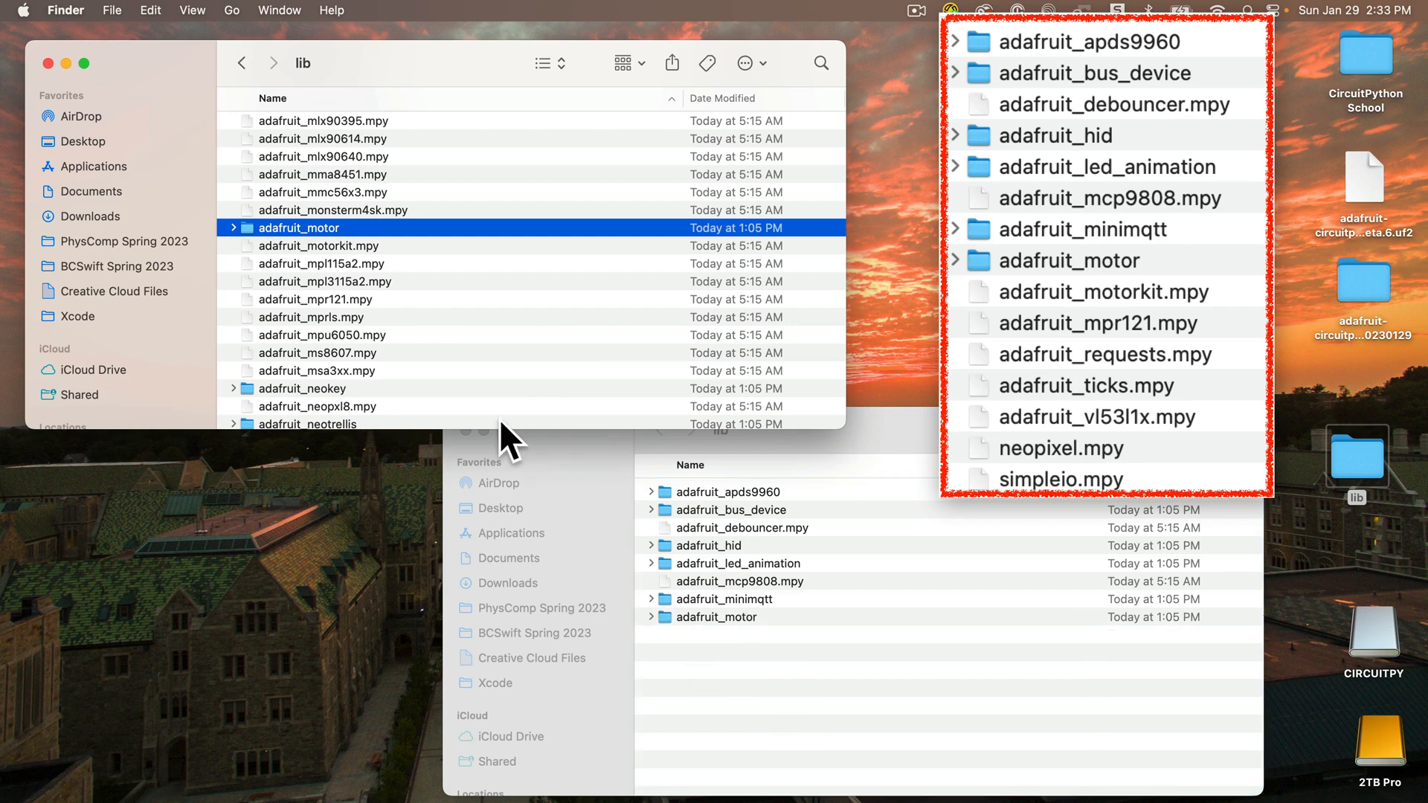
pyautogui.moveTo(301, 245); pyautogui.dragTo(717, 682)
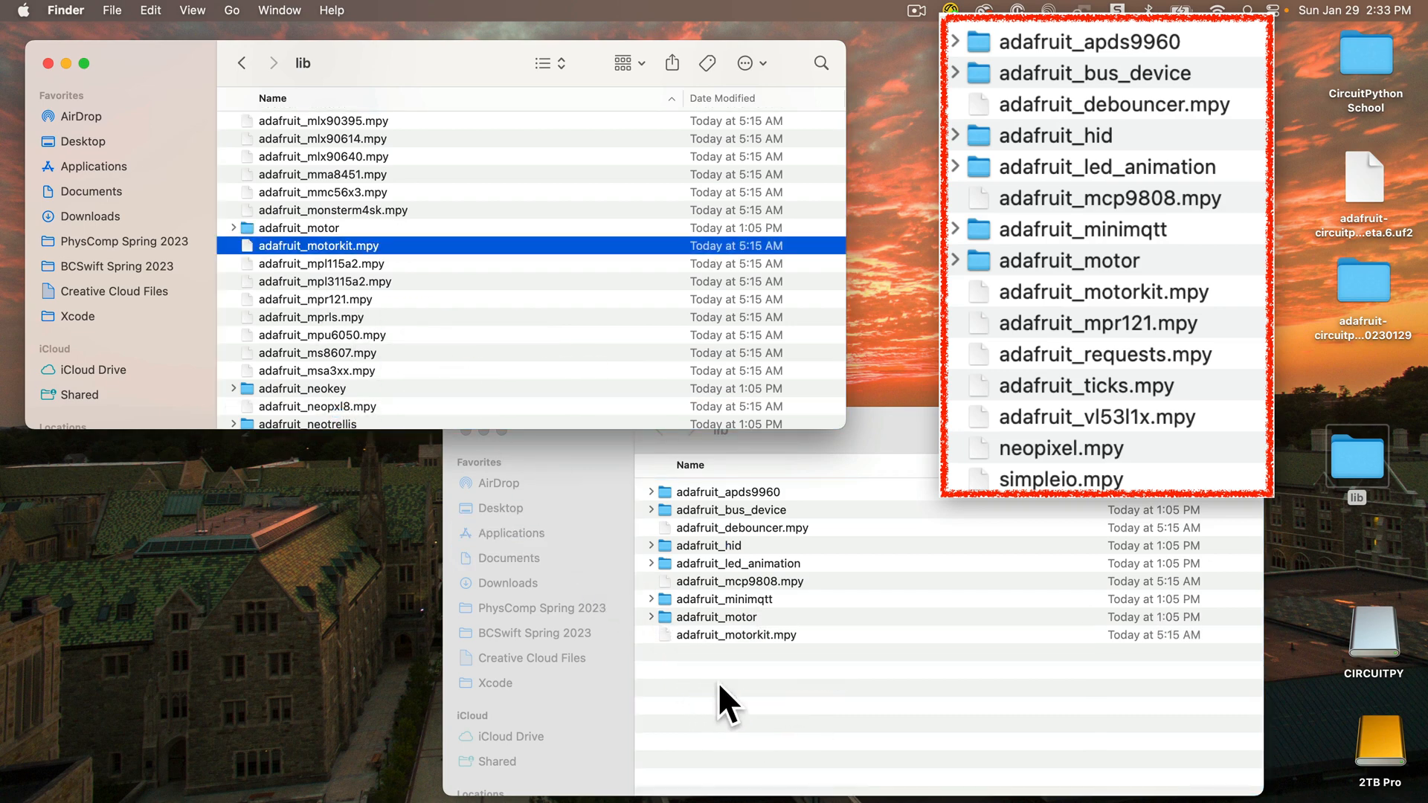
pyautogui.scroll(-5, 360, 330)
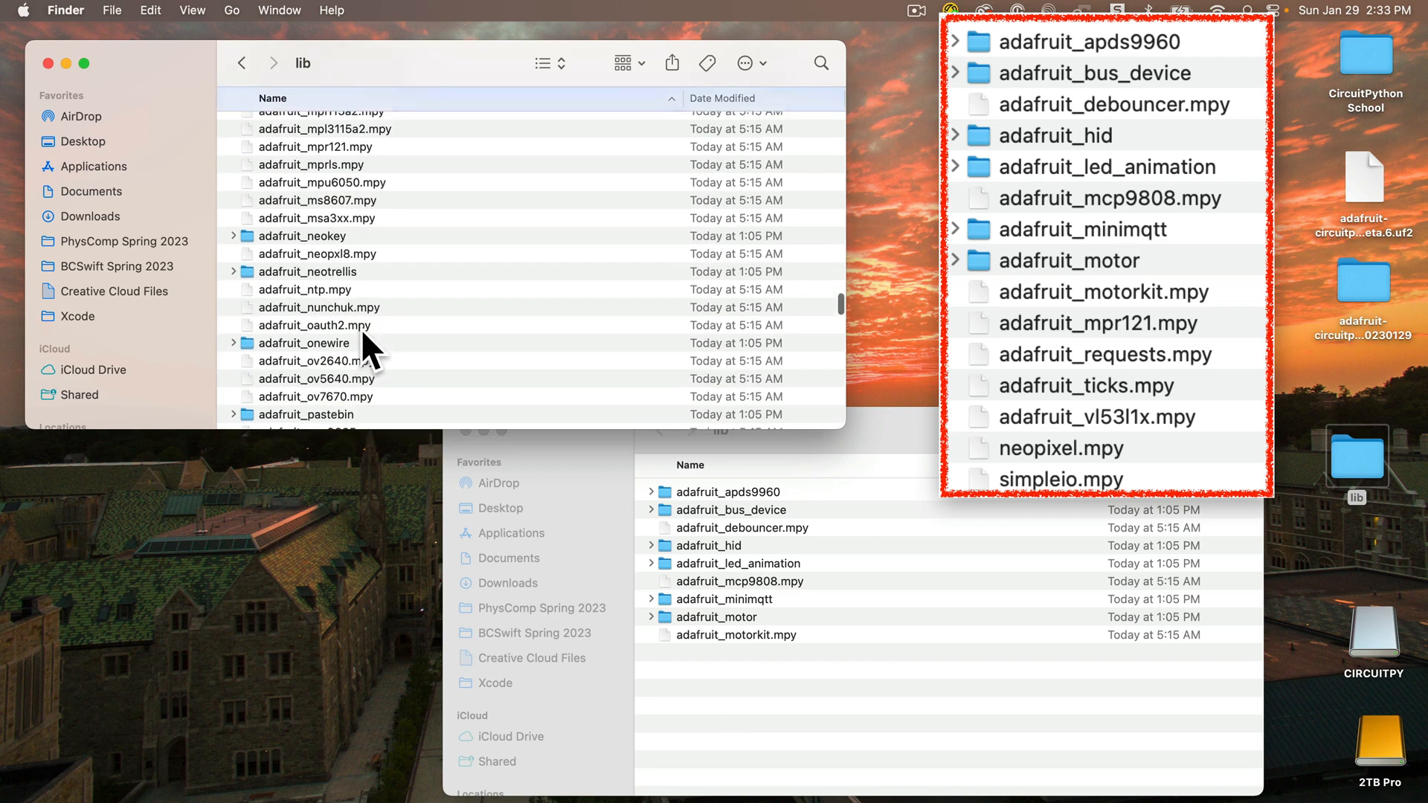
pyautogui.moveTo(300, 147); pyautogui.dragTo(759, 708)
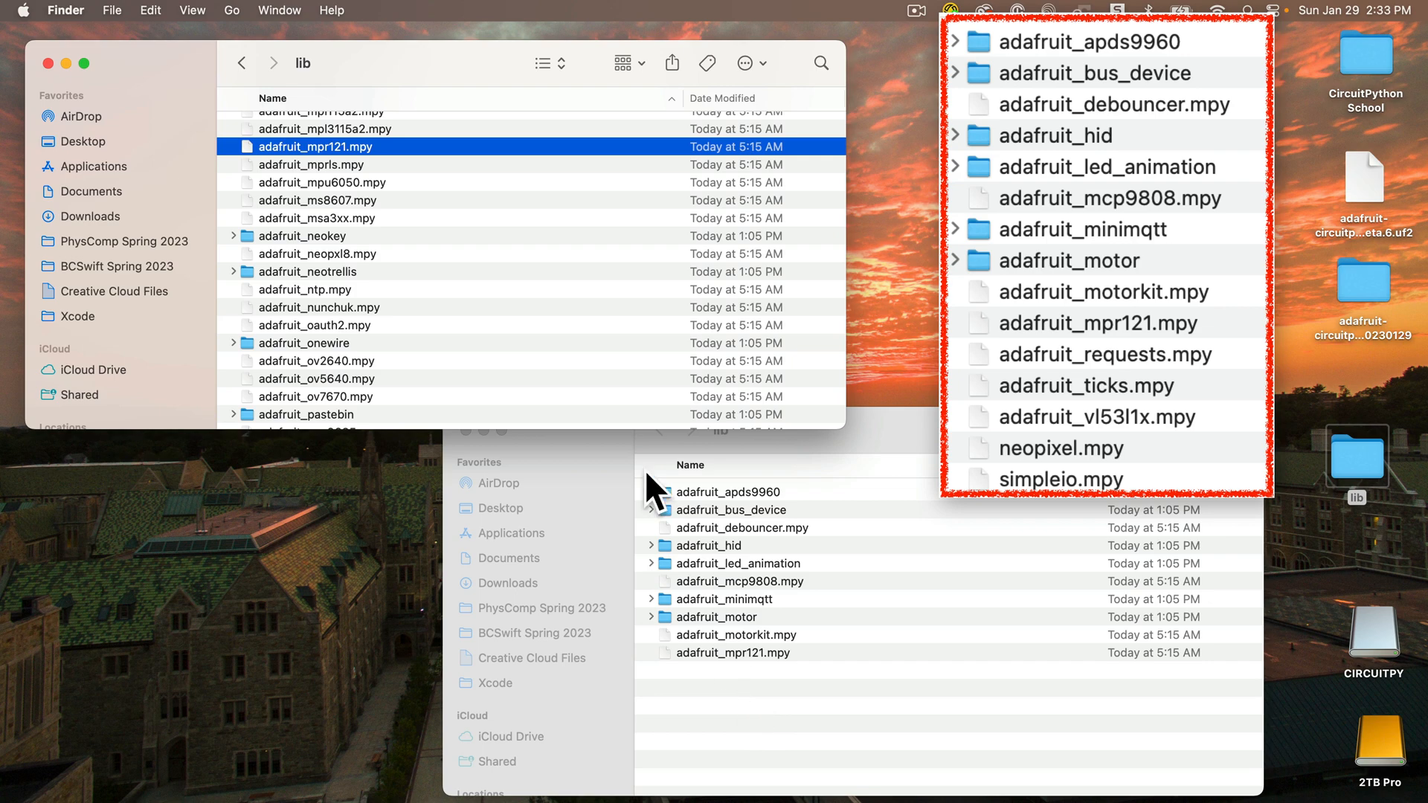
pyautogui.scroll(-10, 490, 349)
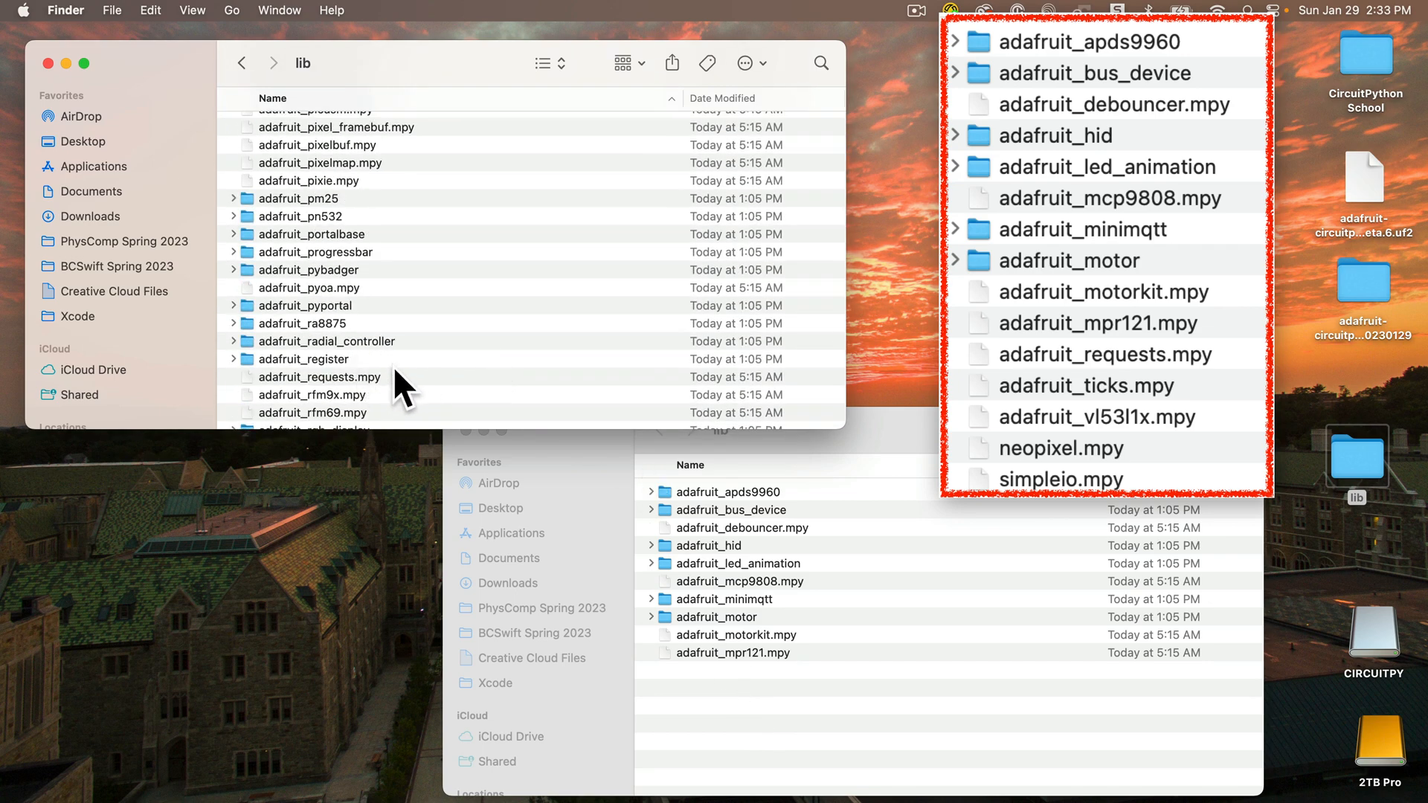
pyautogui.moveTo(356, 376); pyautogui.dragTo(739, 719)
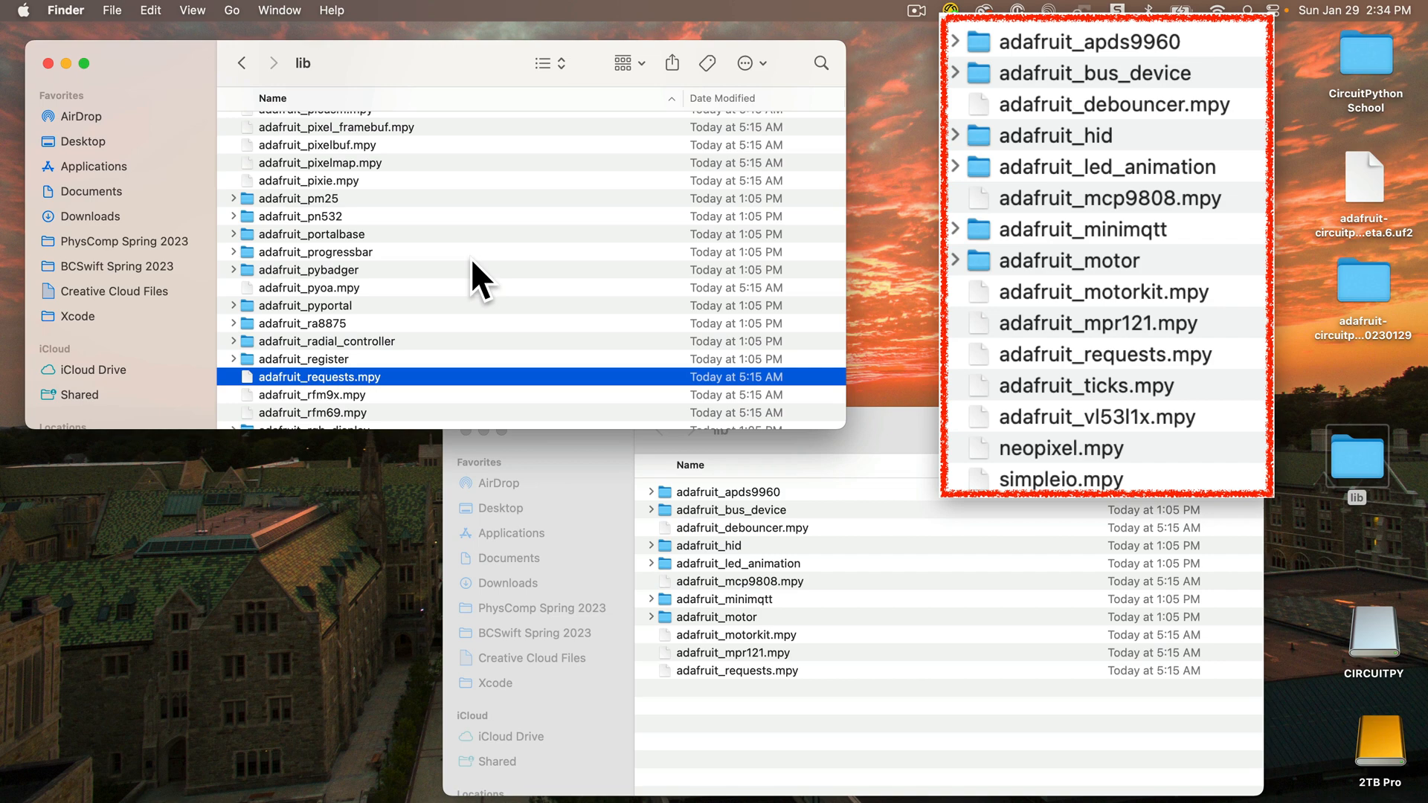
pyautogui.scroll(-10, 436, 223)
pyautogui.scroll(-10, 436, 223)
pyautogui.scroll(-5, 437, 223)
pyautogui.scroll(-2, 436, 223)
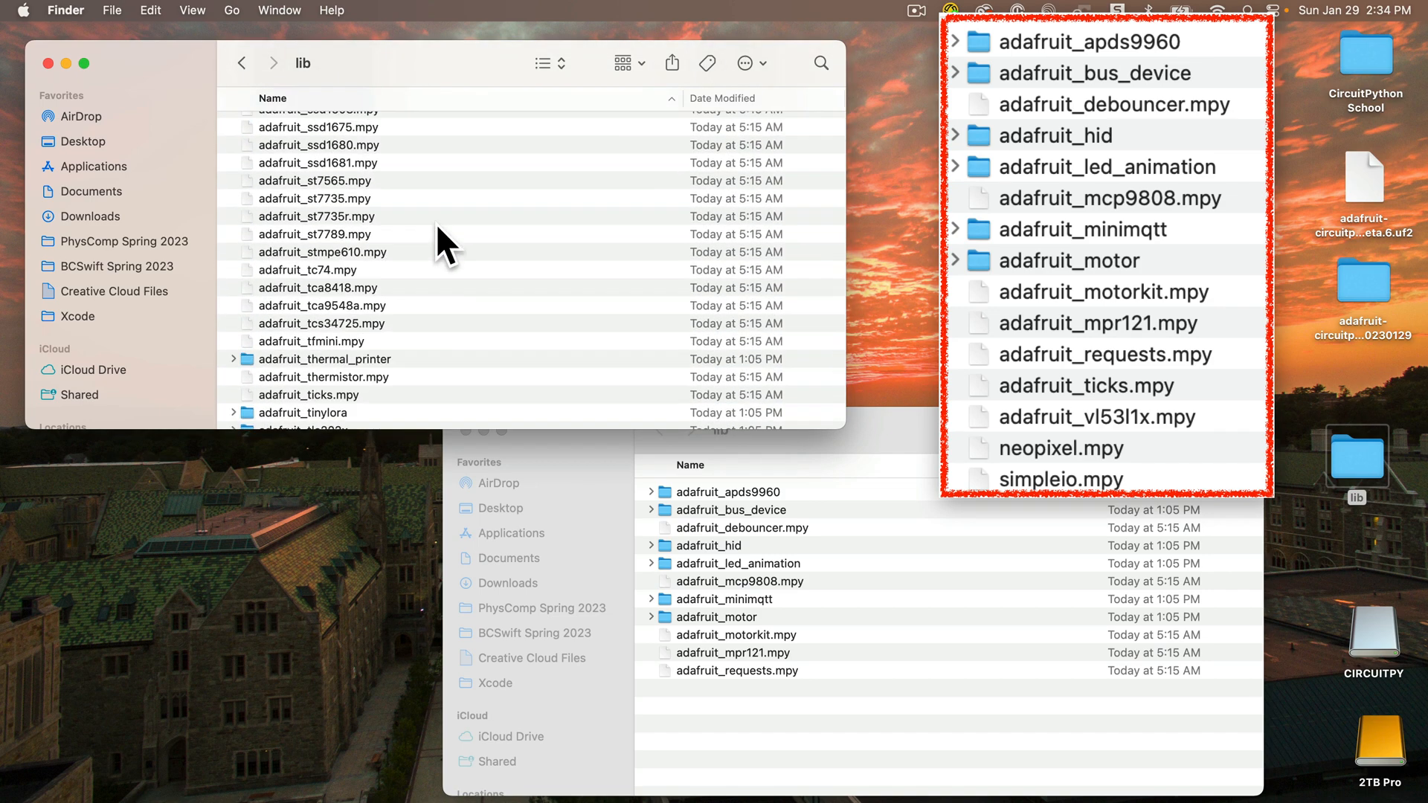
# Copy adafruit_ticks.mpy, neopixel.mpy and simpleio.mpy into the desktop lib folder
pyautogui.click(307, 396)
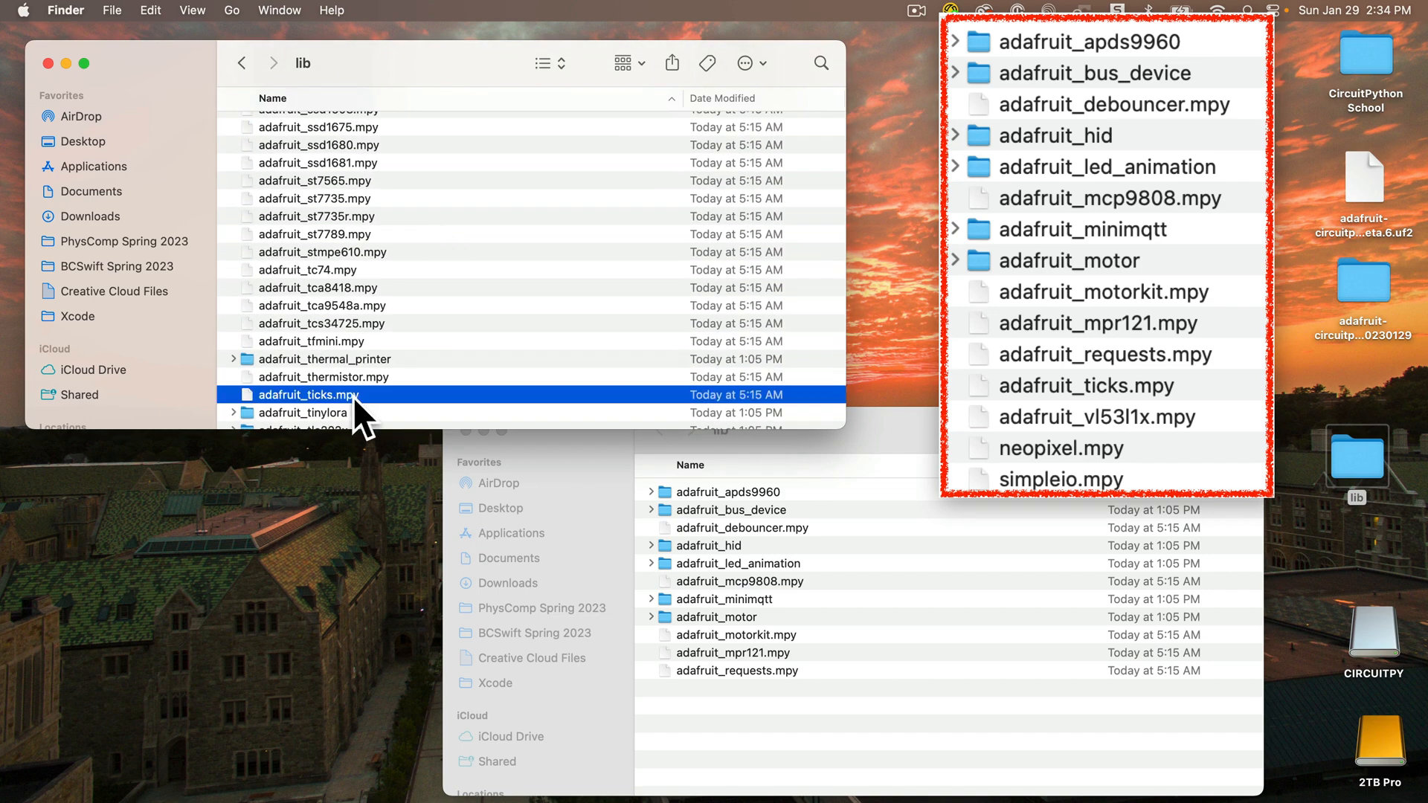
pyautogui.moveTo(353, 396); pyautogui.dragTo(753, 717)
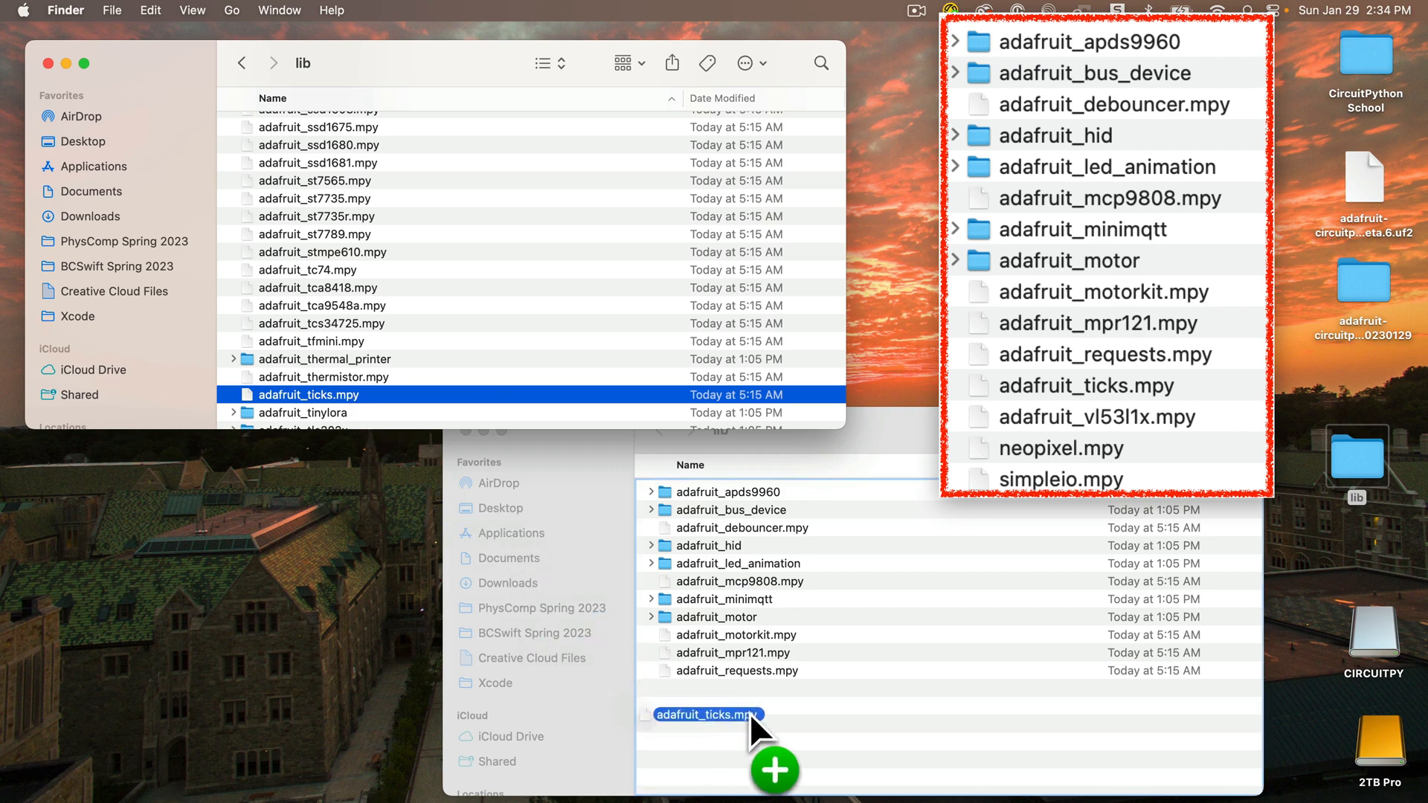
pyautogui.scroll(-5, 503, 385)
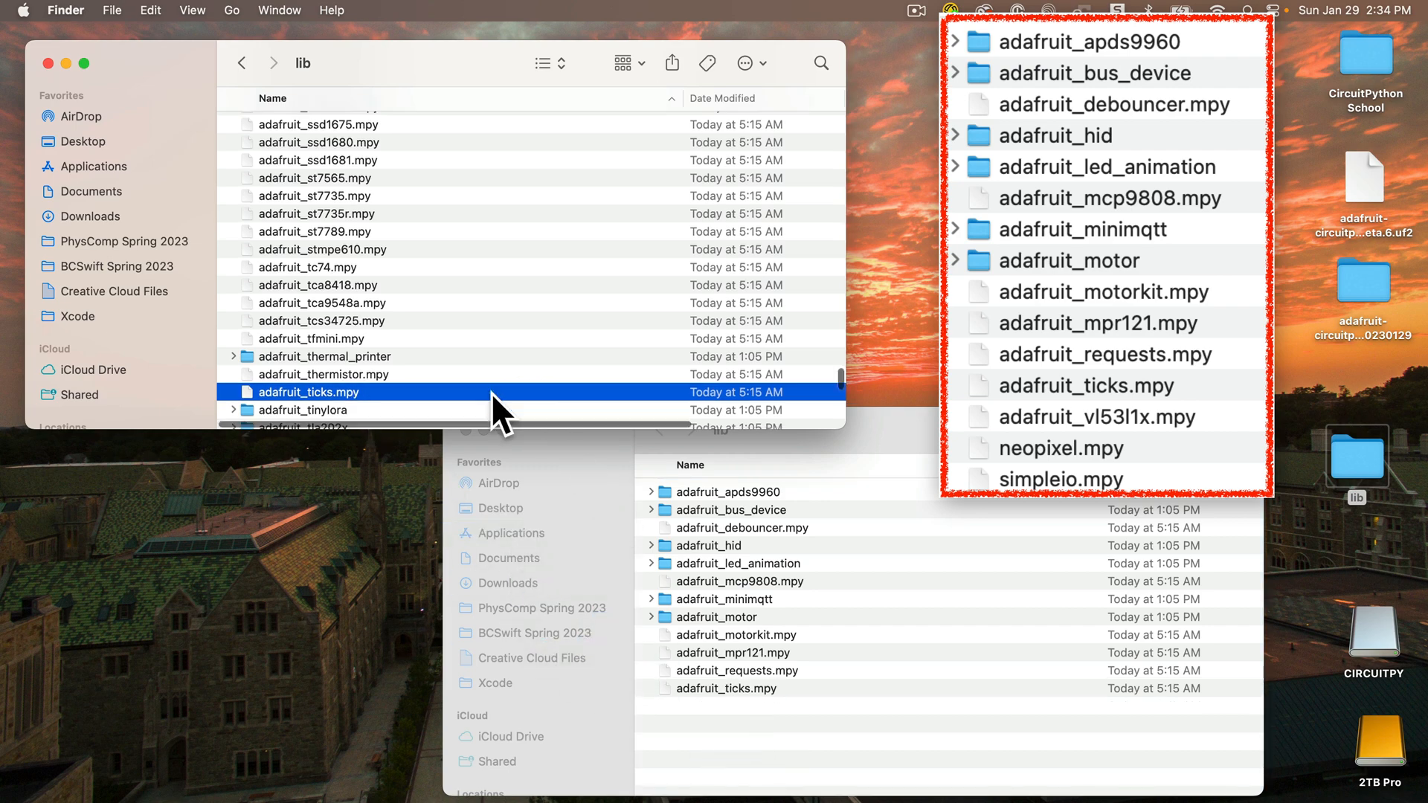
pyautogui.scroll(-5, 491, 393)
pyautogui.scroll(-3, 491, 393)
pyautogui.moveTo(315, 336)
pyautogui.mouseDown()
pyautogui.moveTo(651, 568)
pyautogui.moveTo(760, 725)
pyautogui.mouseUp()
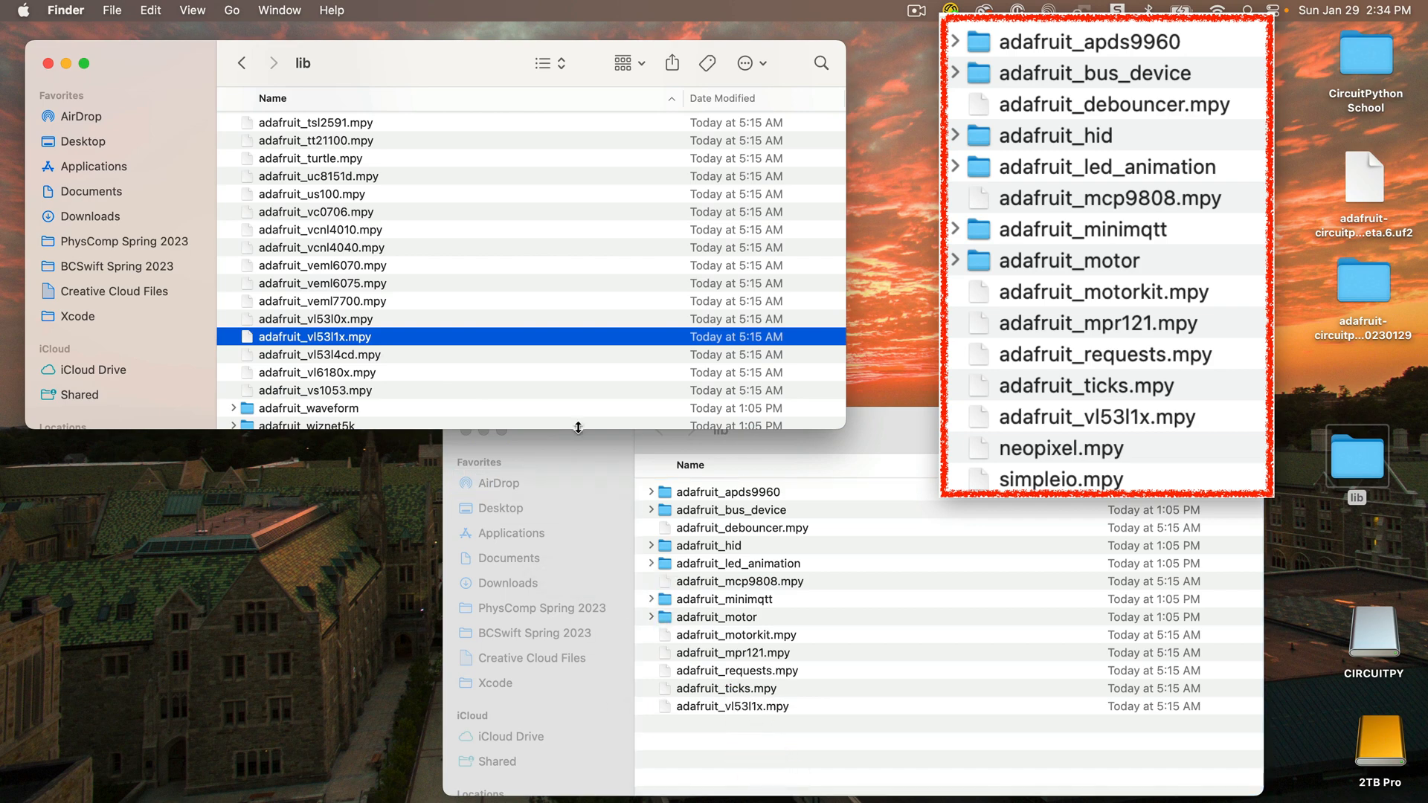
pyautogui.scroll(-5, 495, 284)
pyautogui.scroll(-3, 495, 284)
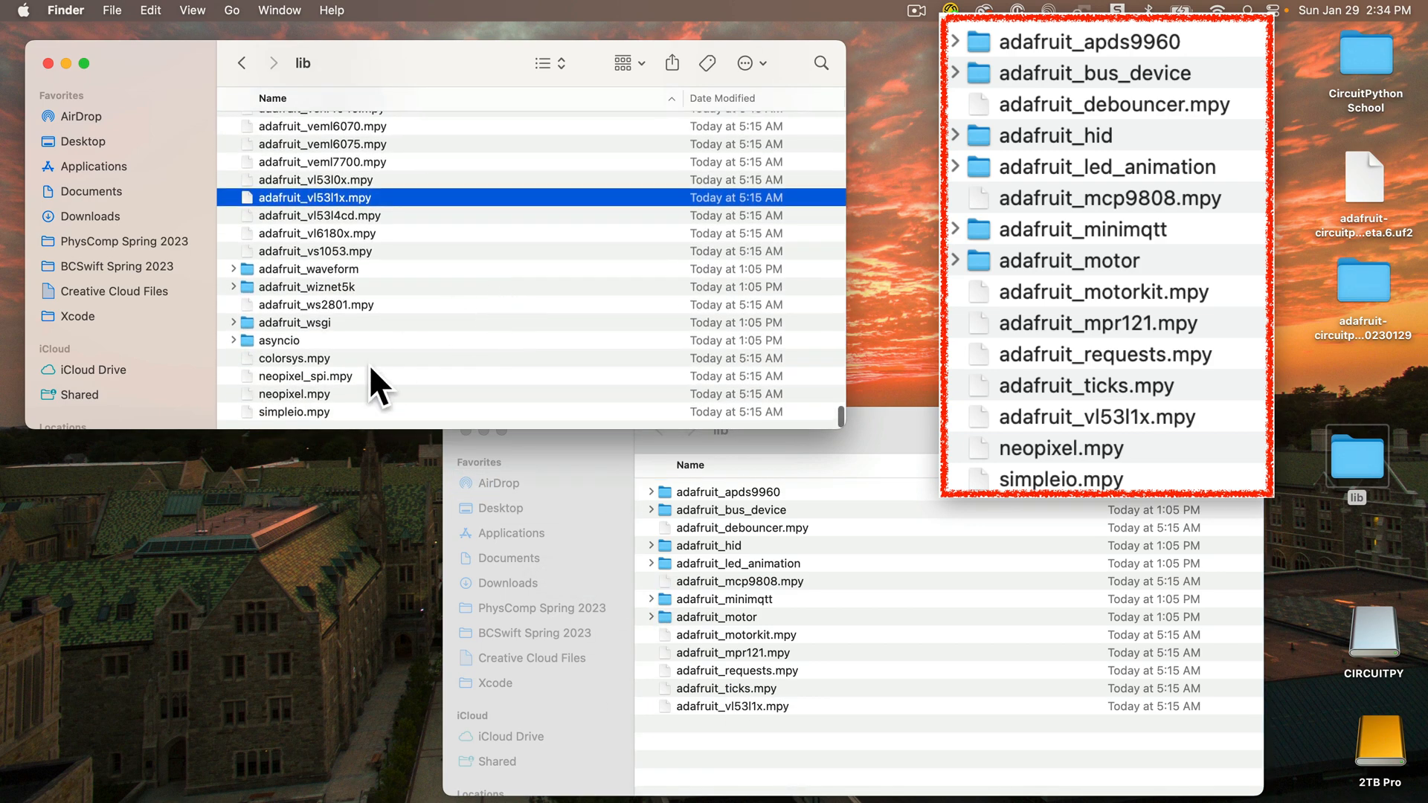
pyautogui.moveTo(301, 393)
pyautogui.mouseDown()
pyautogui.moveTo(742, 782)
pyautogui.moveTo(745, 770)
pyautogui.mouseUp()
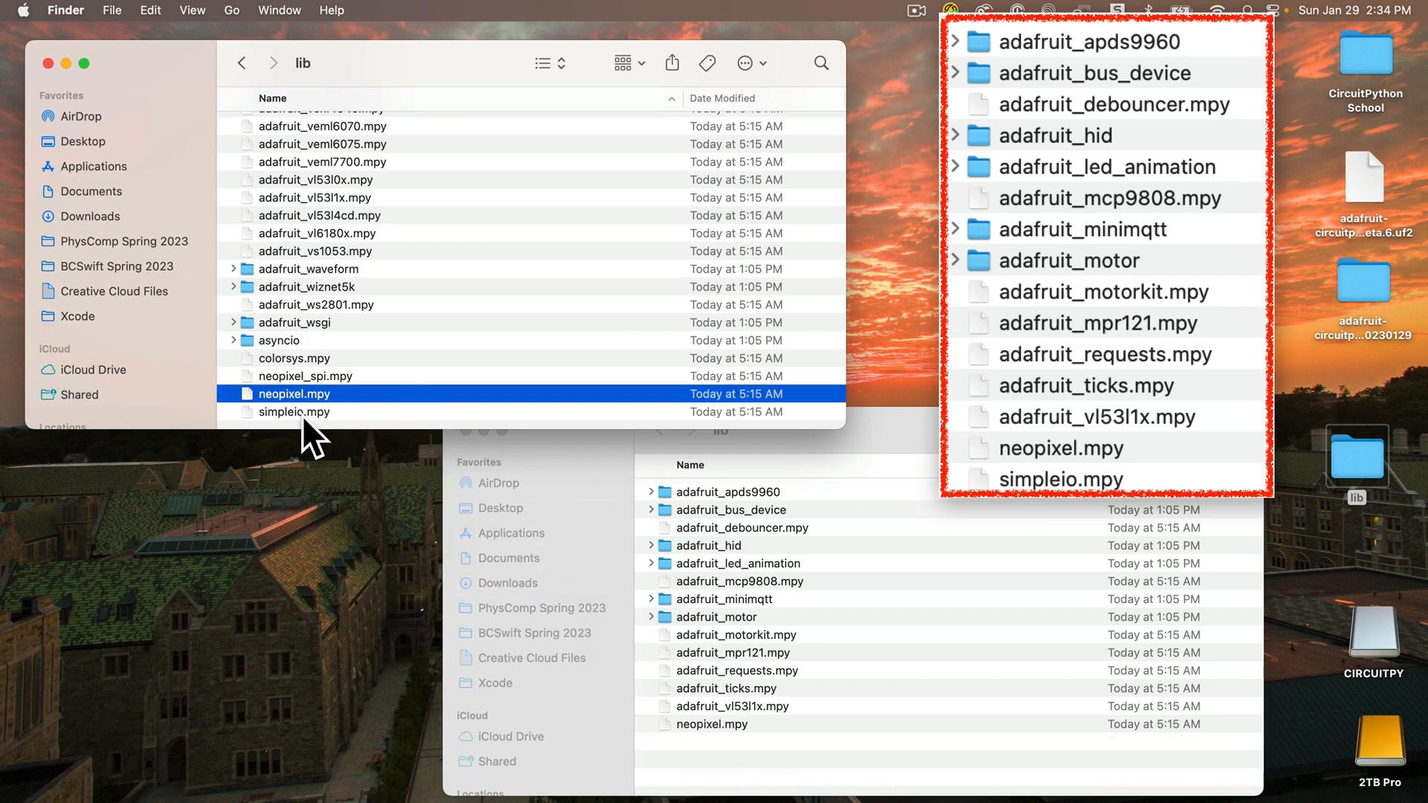
pyautogui.moveTo(294, 412); pyautogui.dragTo(736, 776)
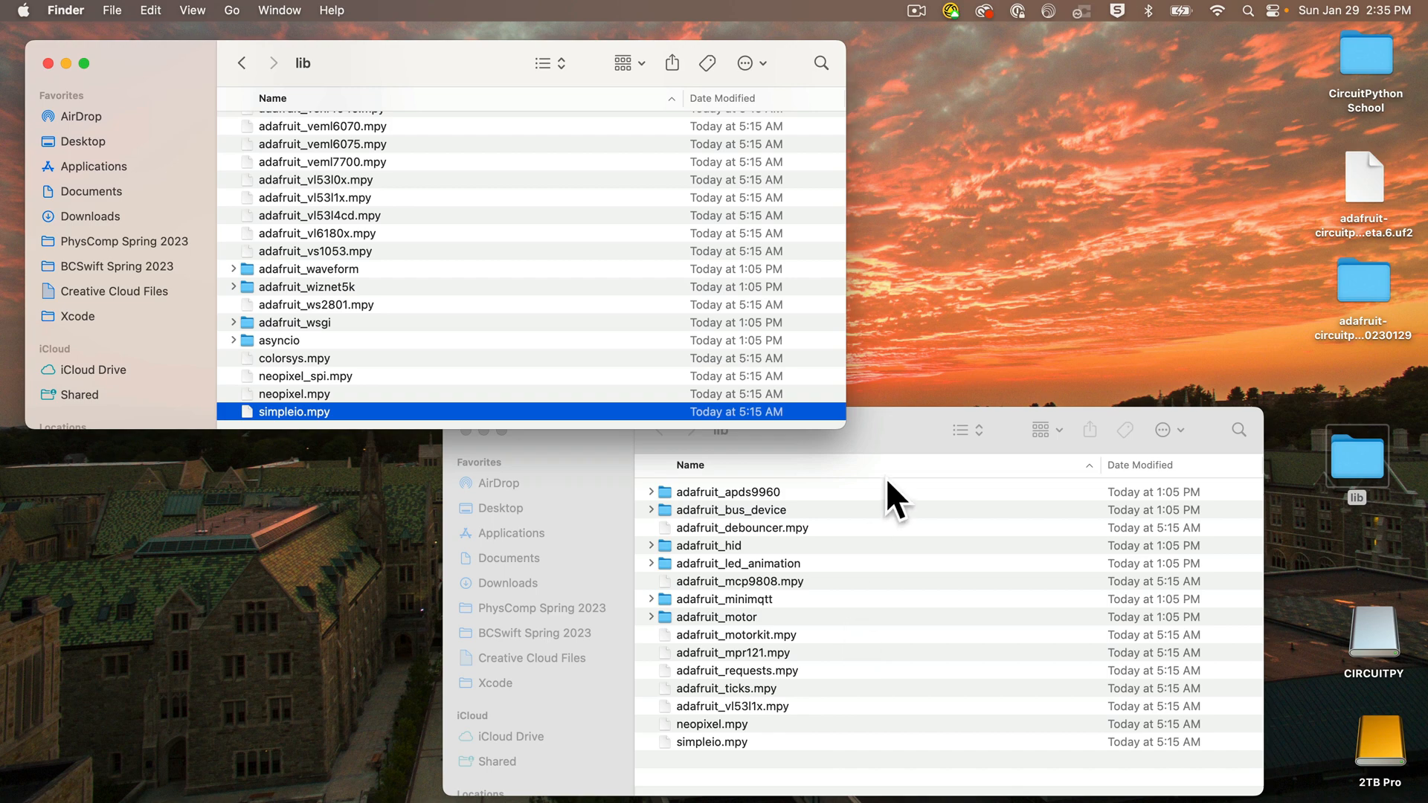
# Close the new lib folder window and the source library window
pyautogui.click(886, 443)
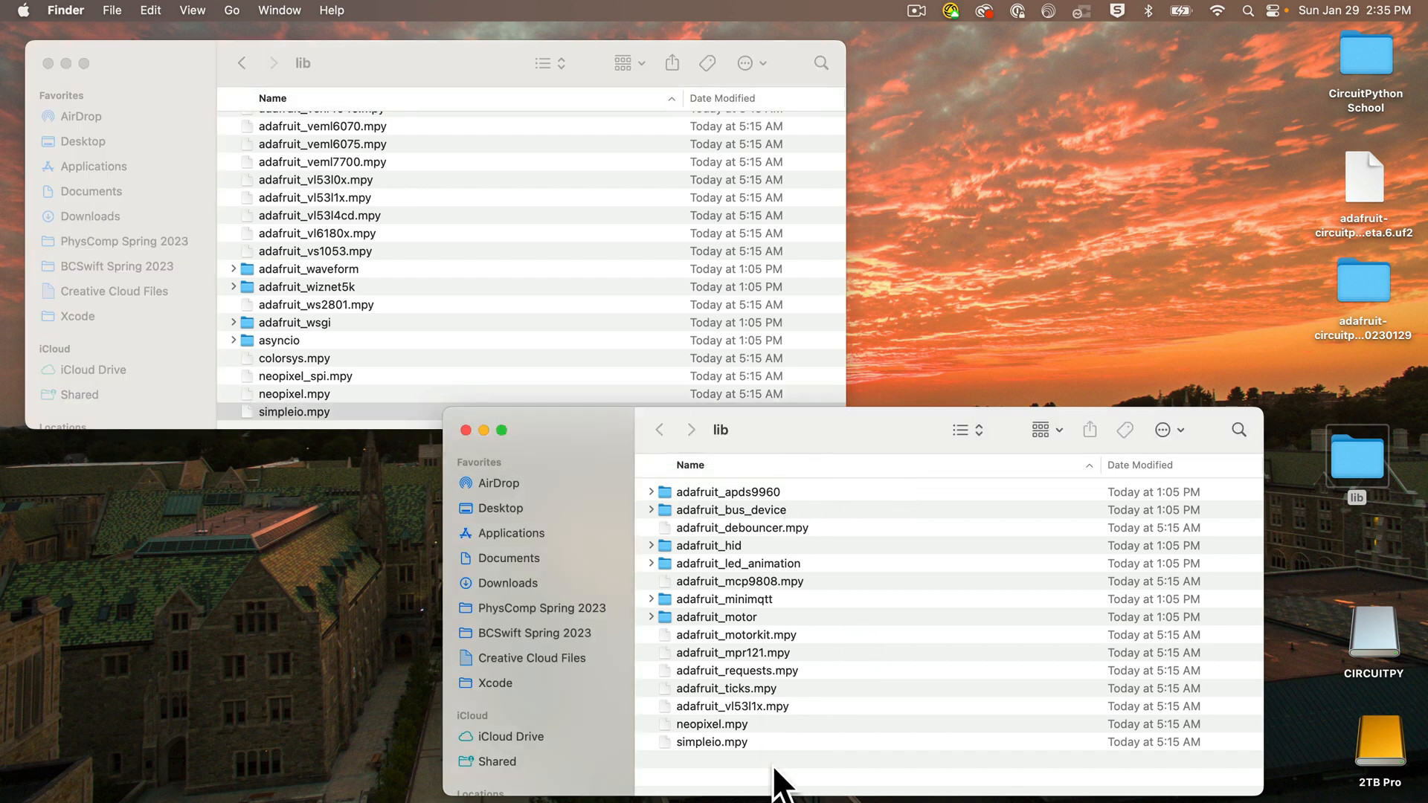
pyautogui.click(465, 430)
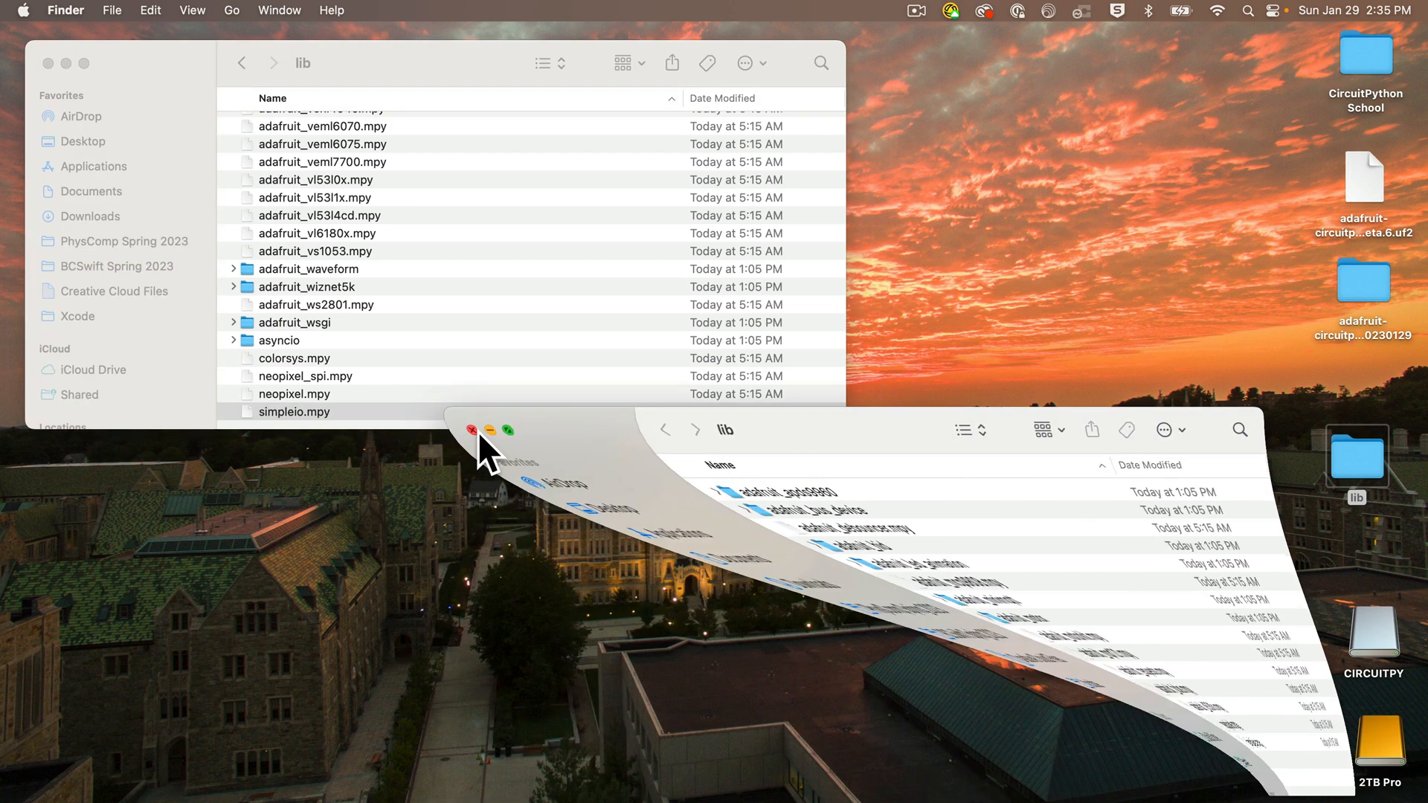
pyautogui.click(341, 333)
pyautogui.click(48, 64)
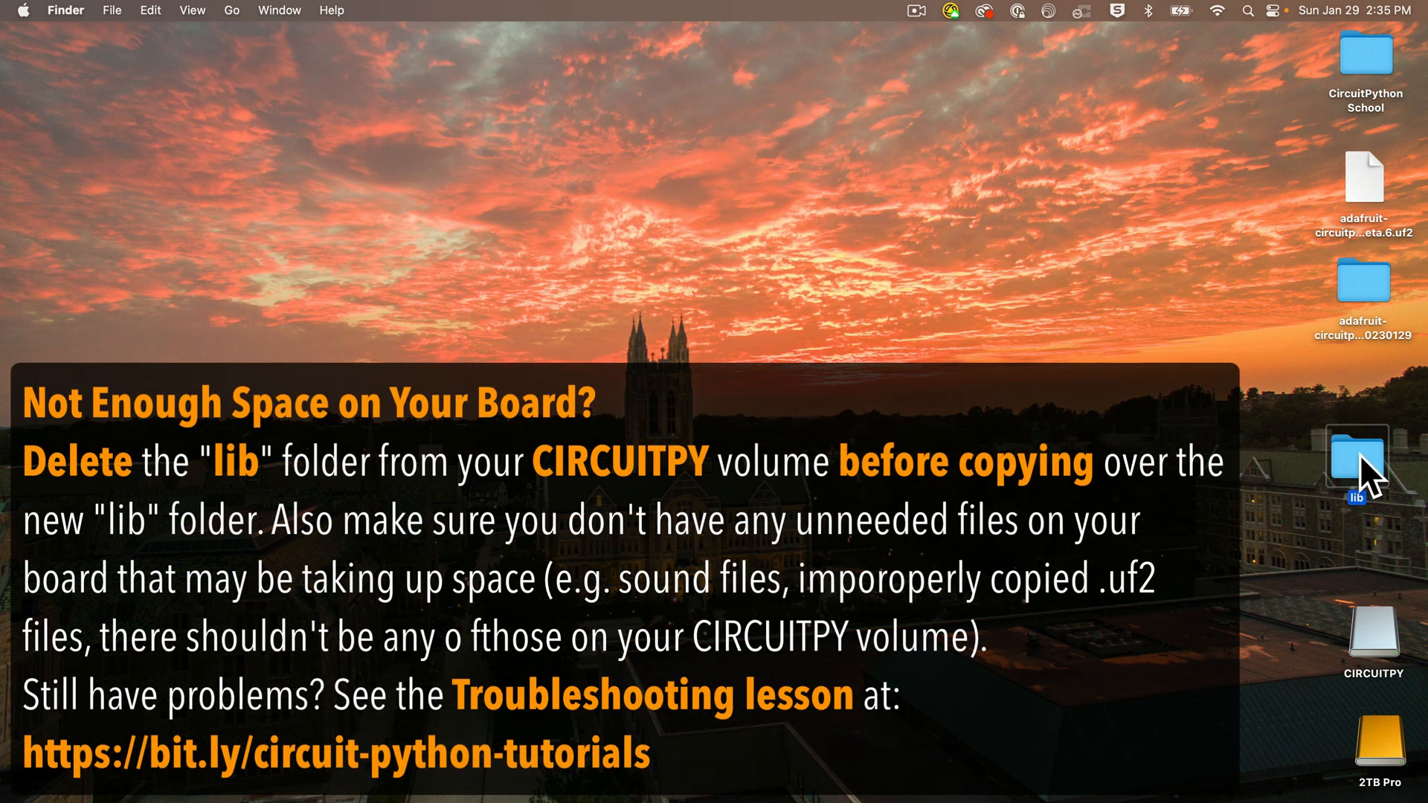
# Copy the desktop lib folder onto the CIRCUITPY drive
pyautogui.moveTo(1360, 454); pyautogui.dragTo(1370, 647)
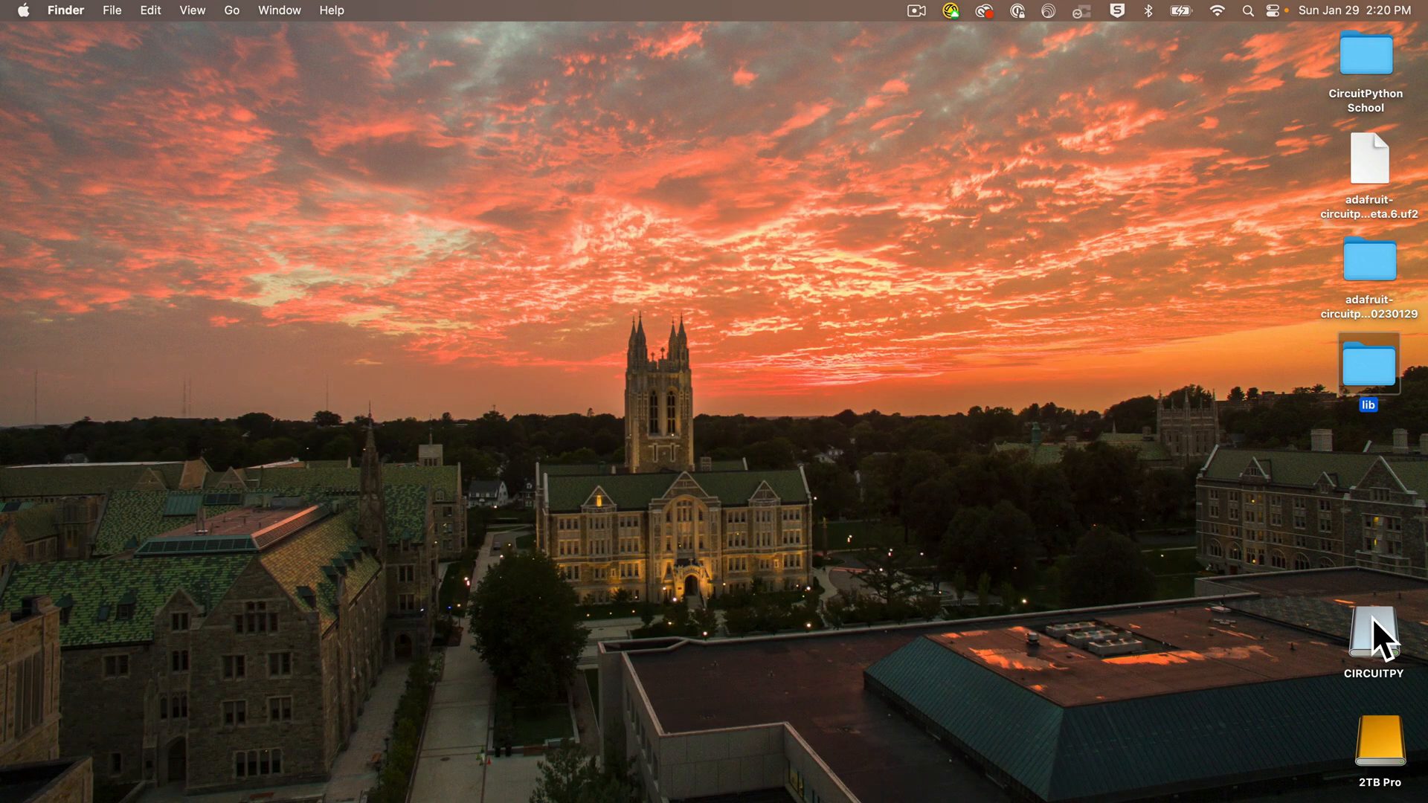
# Create a new desktop folder named Pico W Setup and place it among the icons
pyautogui.click(1372, 617)
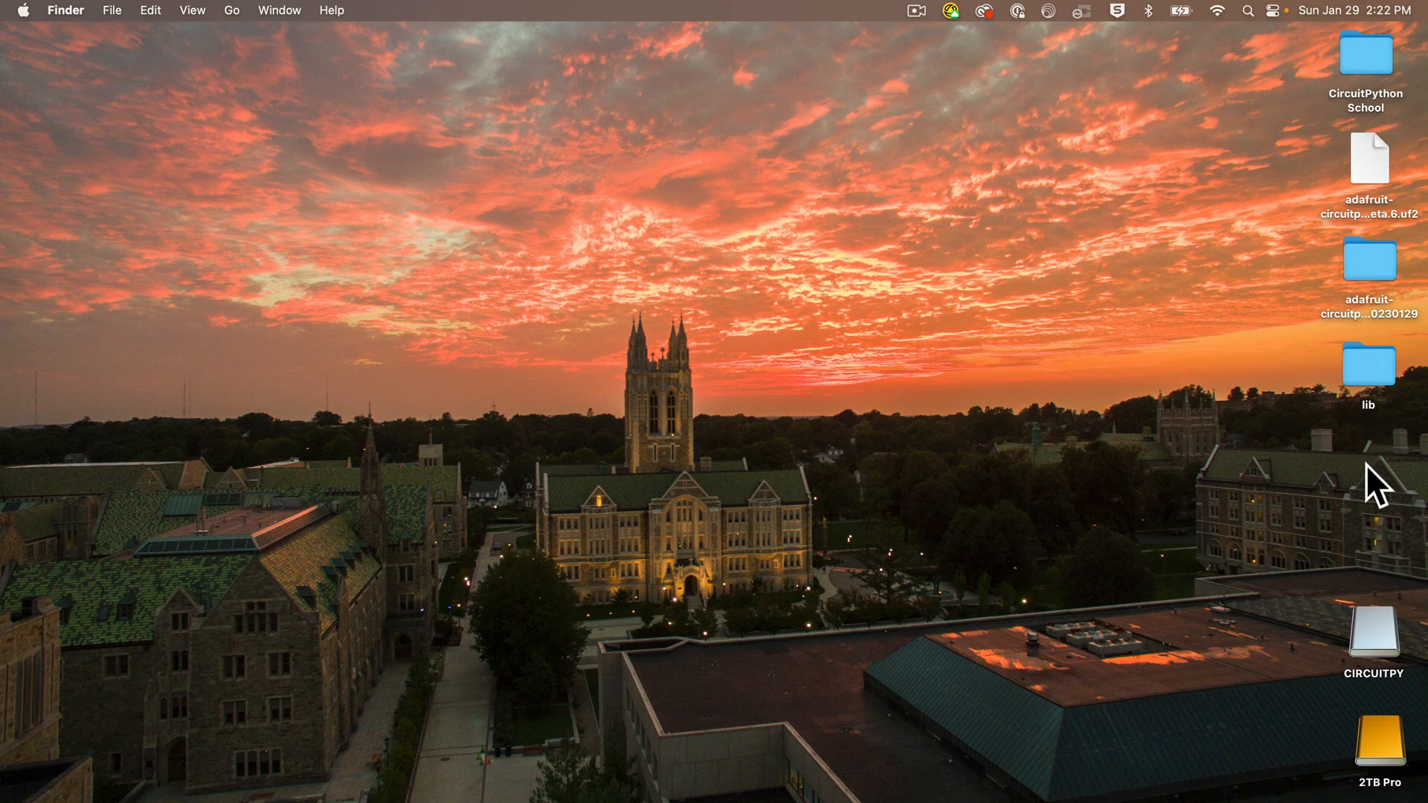
pyautogui.rightClick(1237, 483)
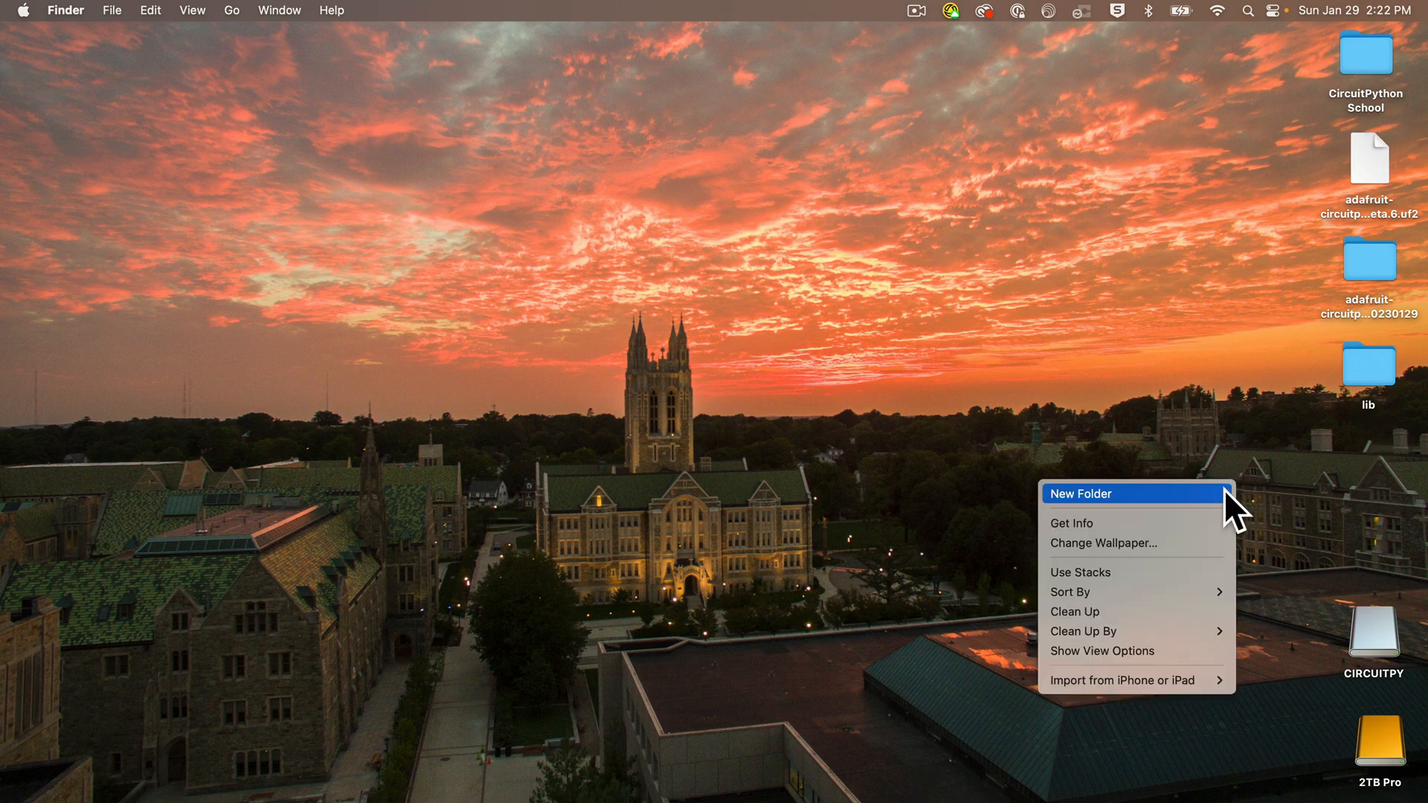
pyautogui.click(1222, 494)
pyautogui.write('P')
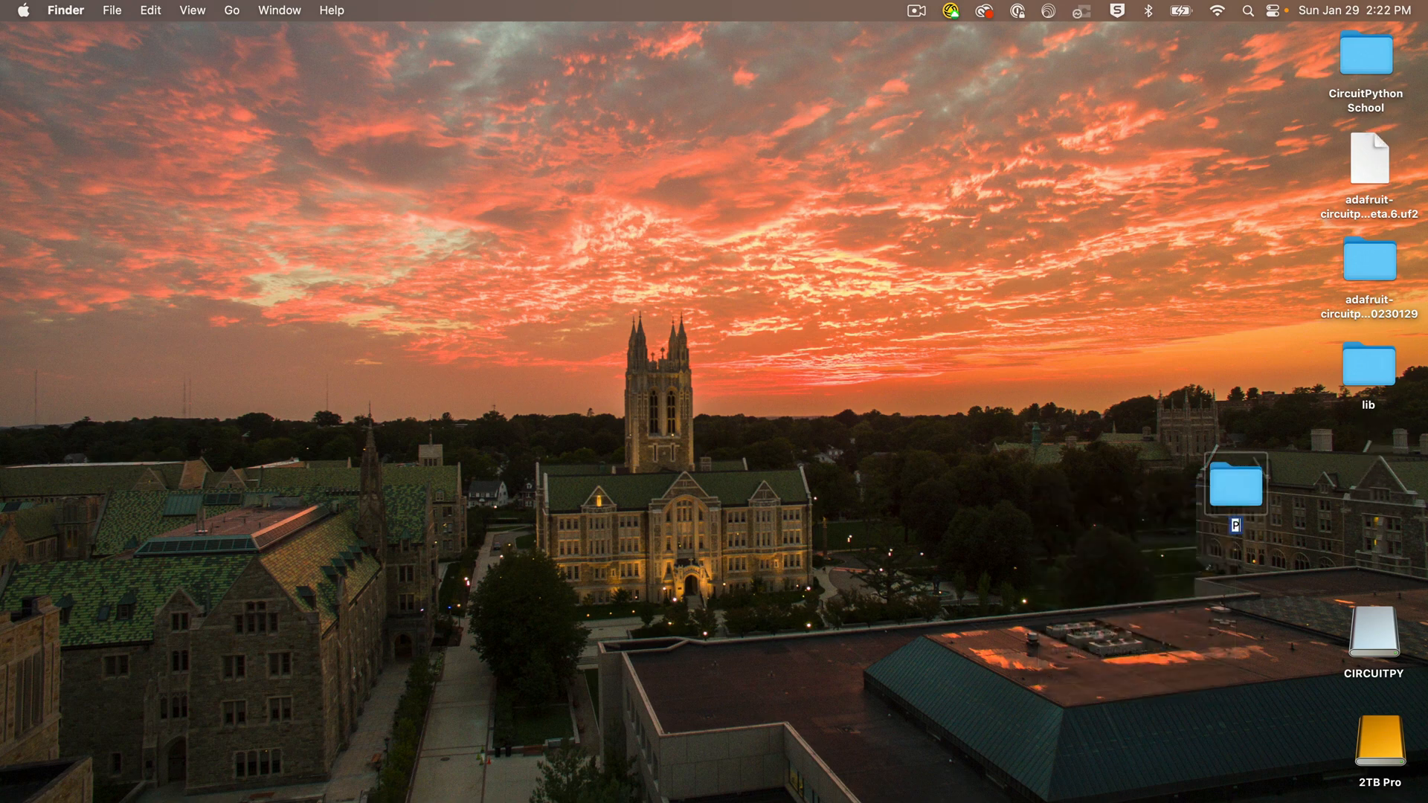
pyautogui.write('ico W Setup')
pyautogui.press('Return')
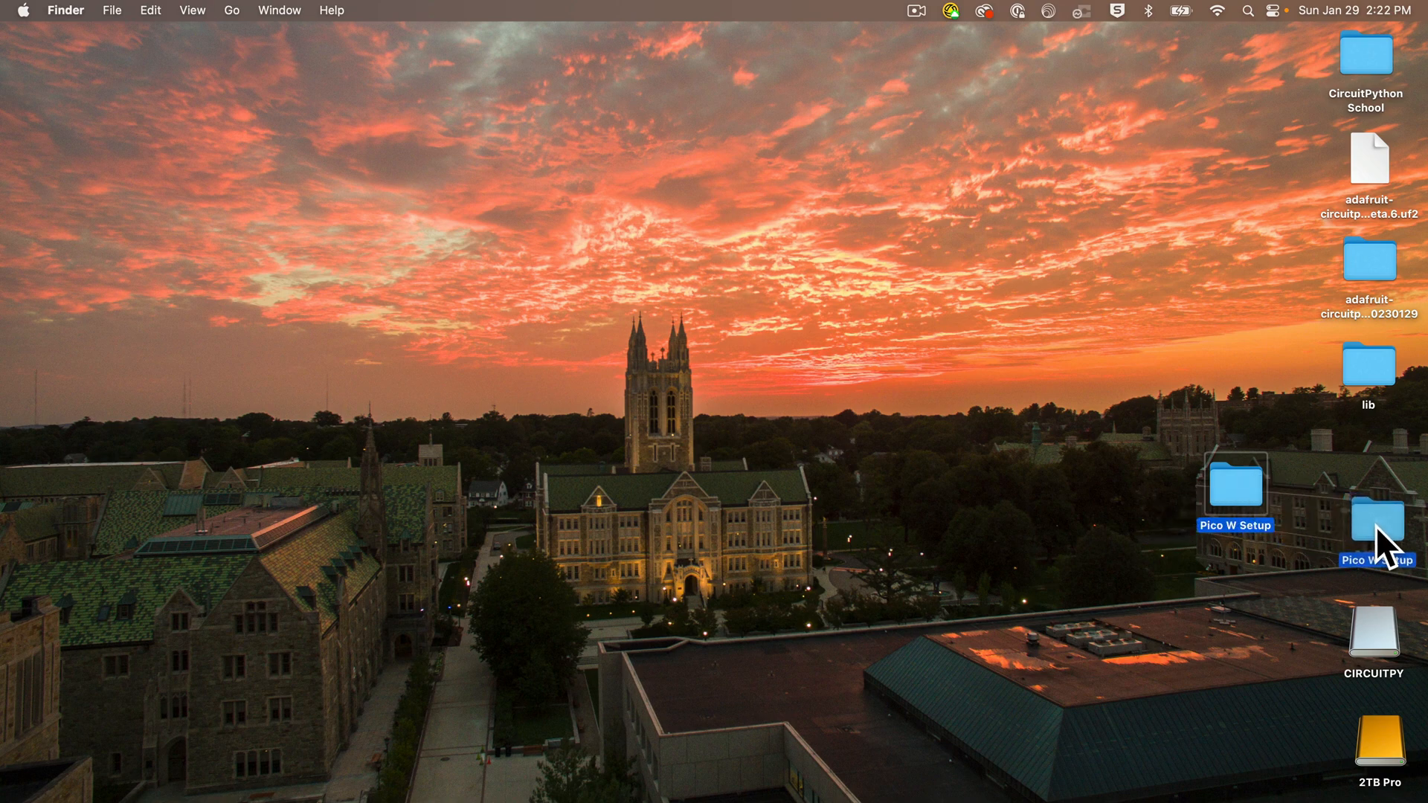
pyautogui.moveTo(1371, 526); pyautogui.dragTo(1370, 525)
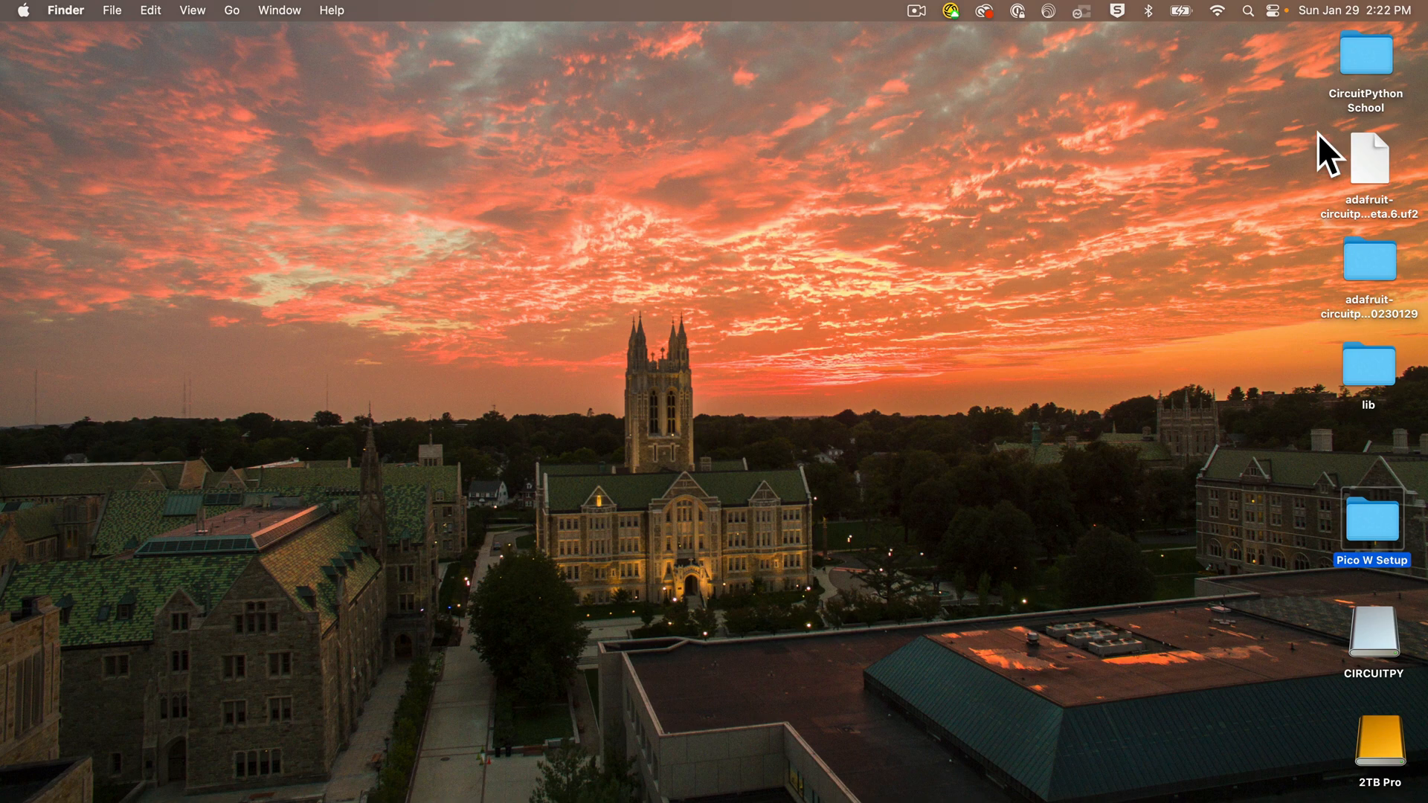
# Move the UF2 file, adafruit bundle and lib folder into Pico W Setup and check its contents
pyautogui.moveTo(1318, 133)
pyautogui.mouseDown()
pyautogui.moveTo(1375, 368)
pyautogui.moveTo(1379, 516)
pyautogui.mouseUp()
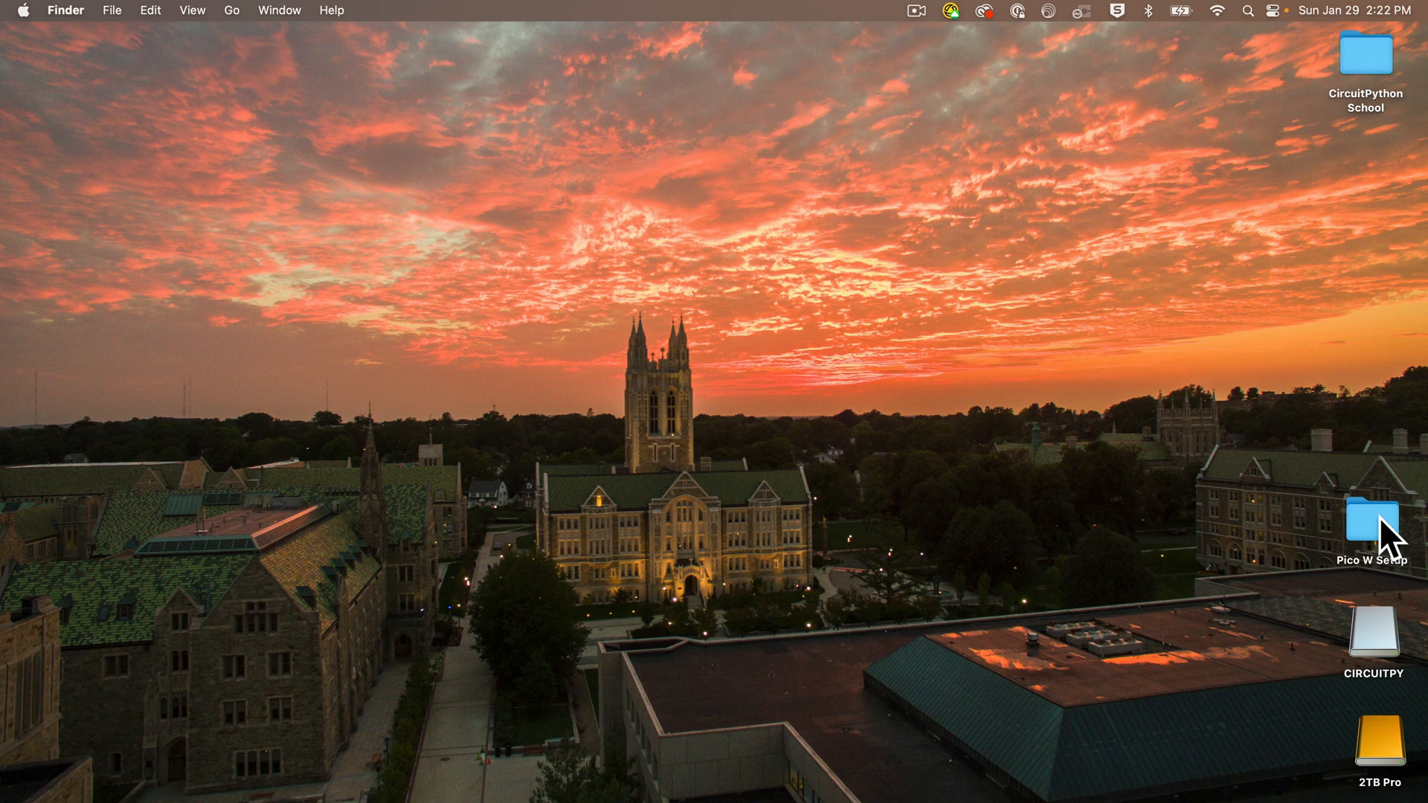
pyautogui.doubleClick(1379, 516)
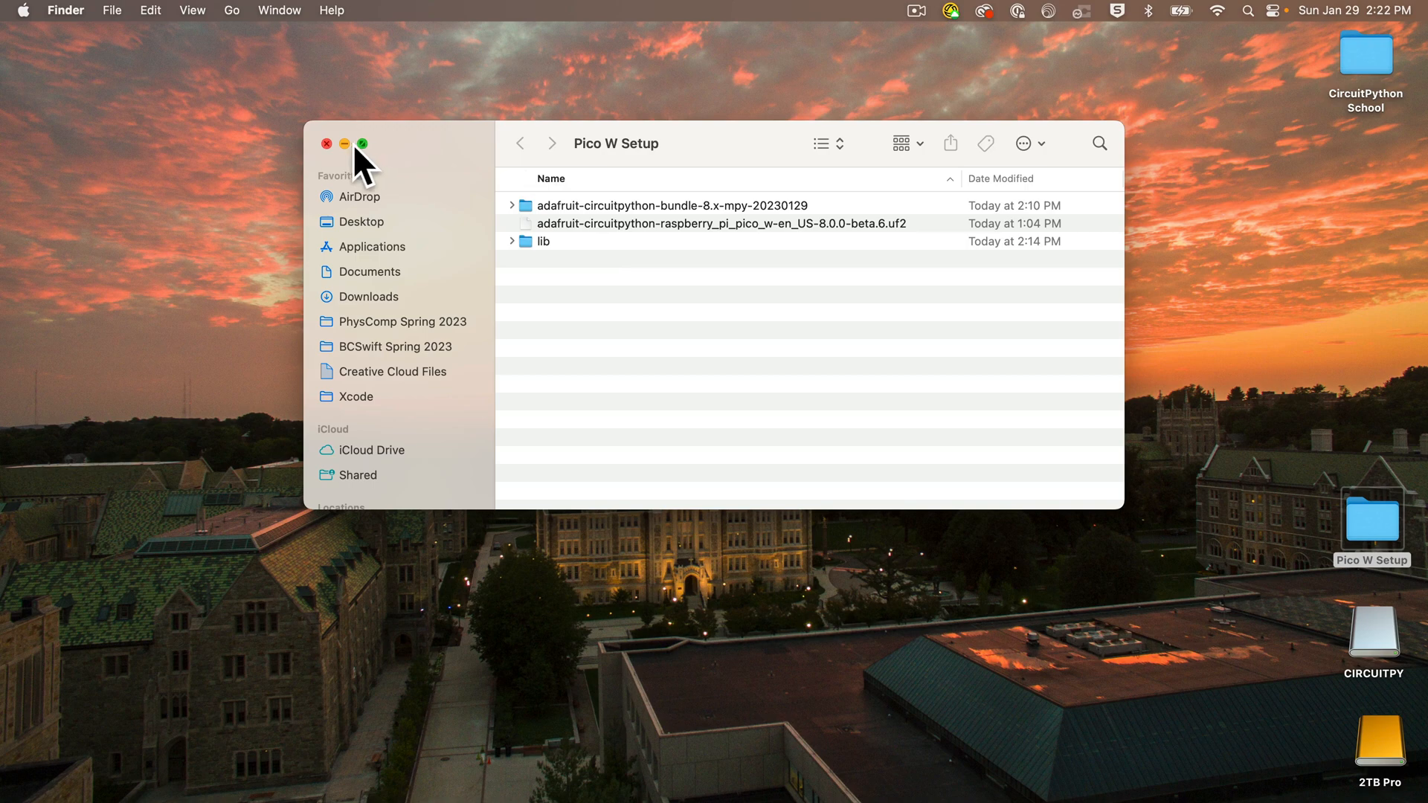
pyautogui.click(326, 144)
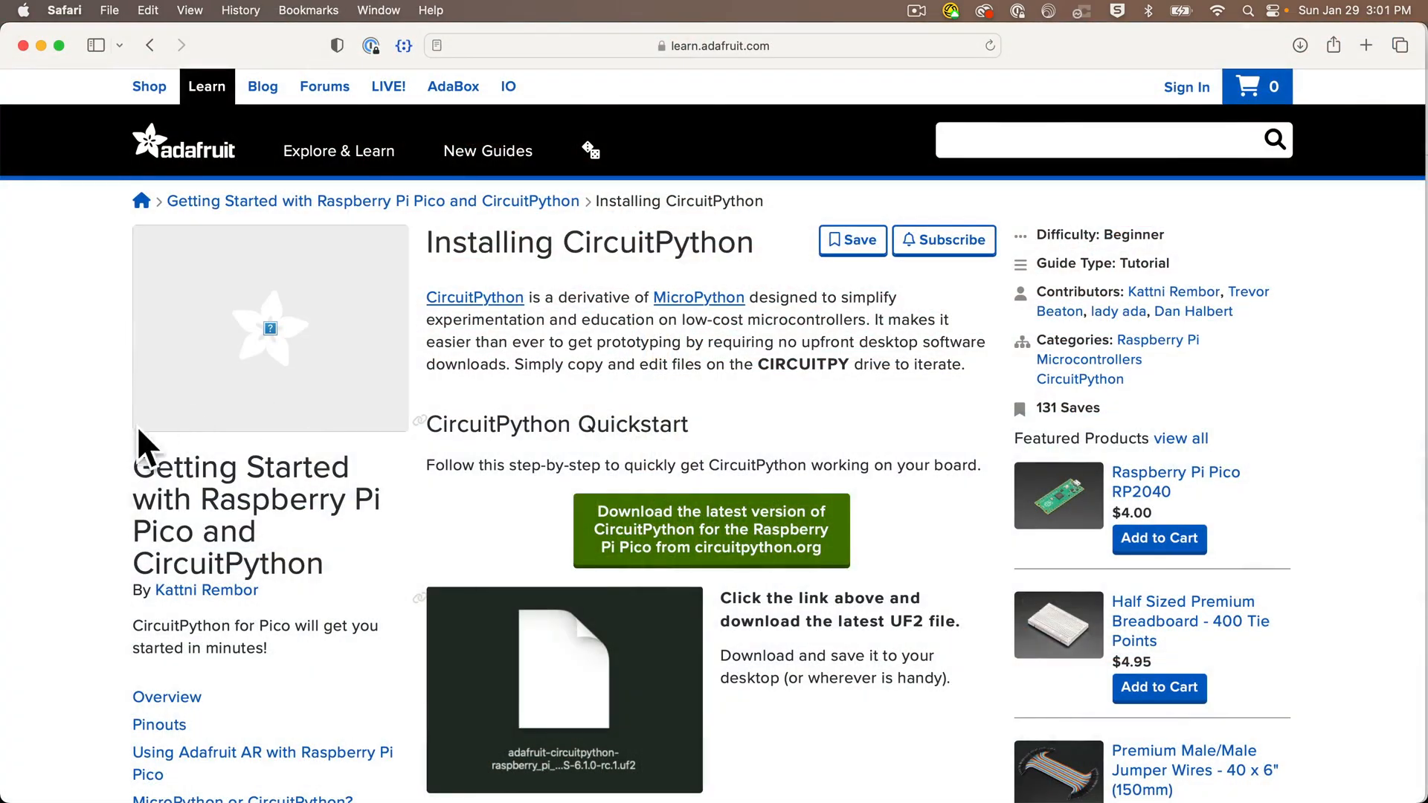
pyautogui.scroll(-5, 374, 498)
pyautogui.scroll(-10, 374, 499)
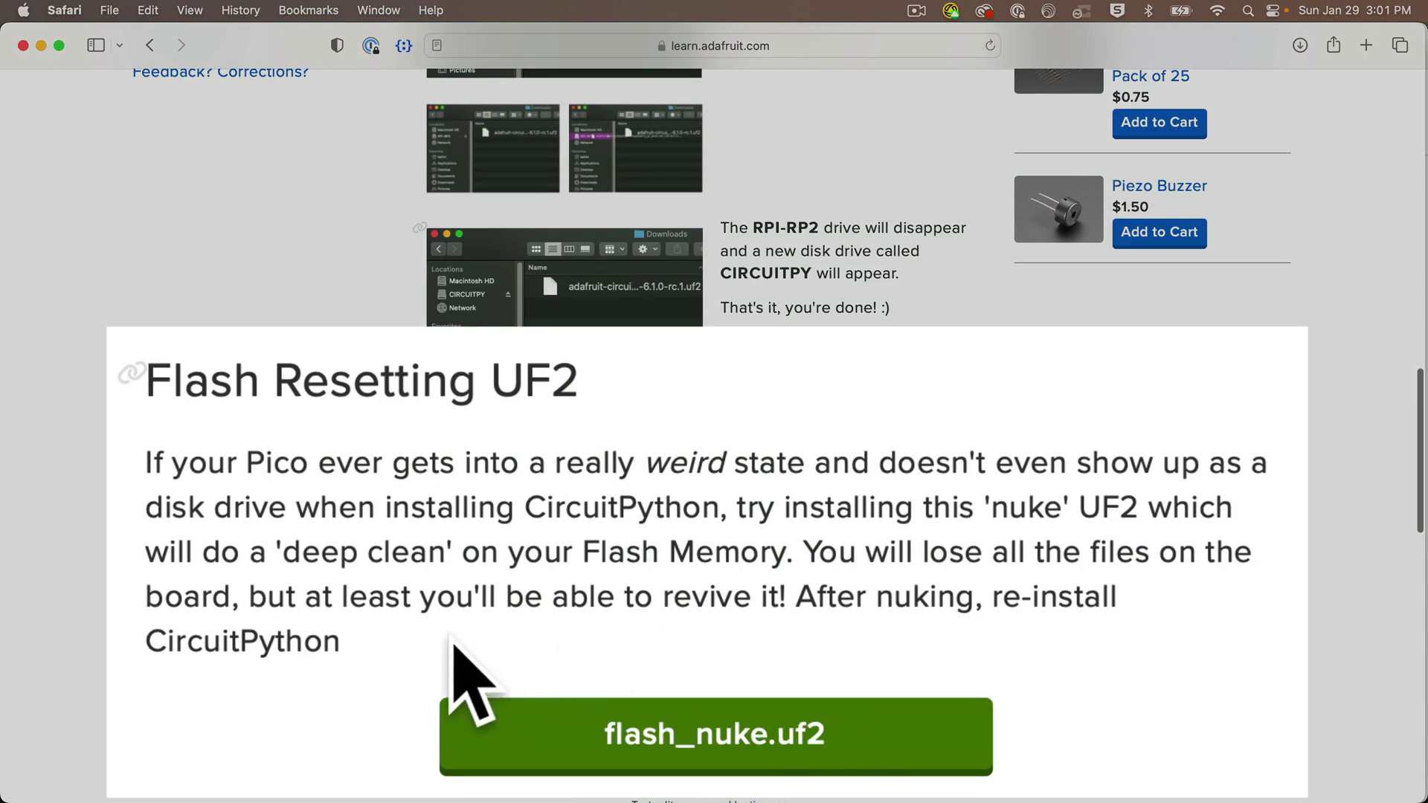
# Highlight the Adafruit guide's paragraph about flash-resetting the Pico
pyautogui.moveTo(346, 641); pyautogui.dragTo(146, 457)
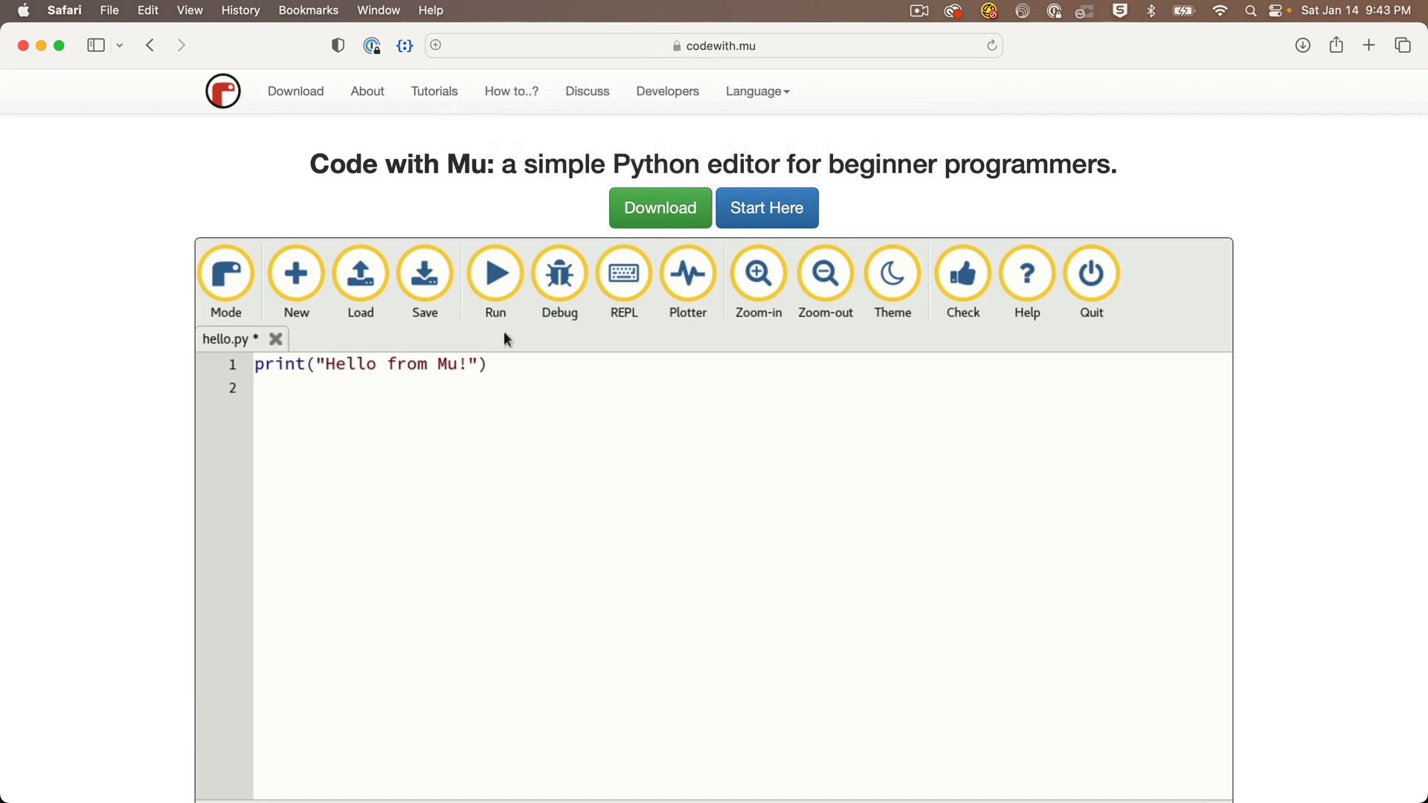
# Download the Mac OSX installer MuEditor-OSX-1.2.0.dmg to the Desktop and hide Safari
pyautogui.click(496, 281)
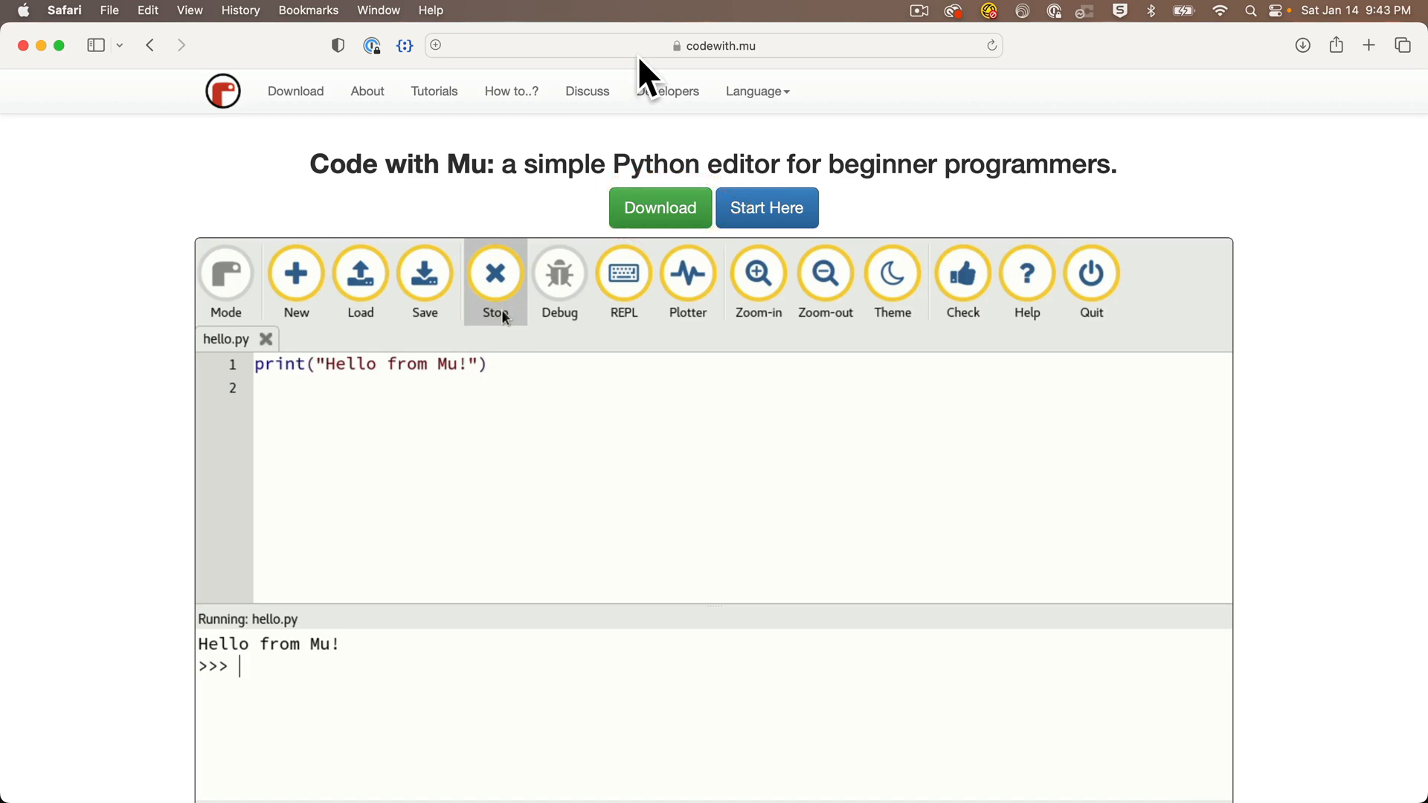
pyautogui.click(669, 208)
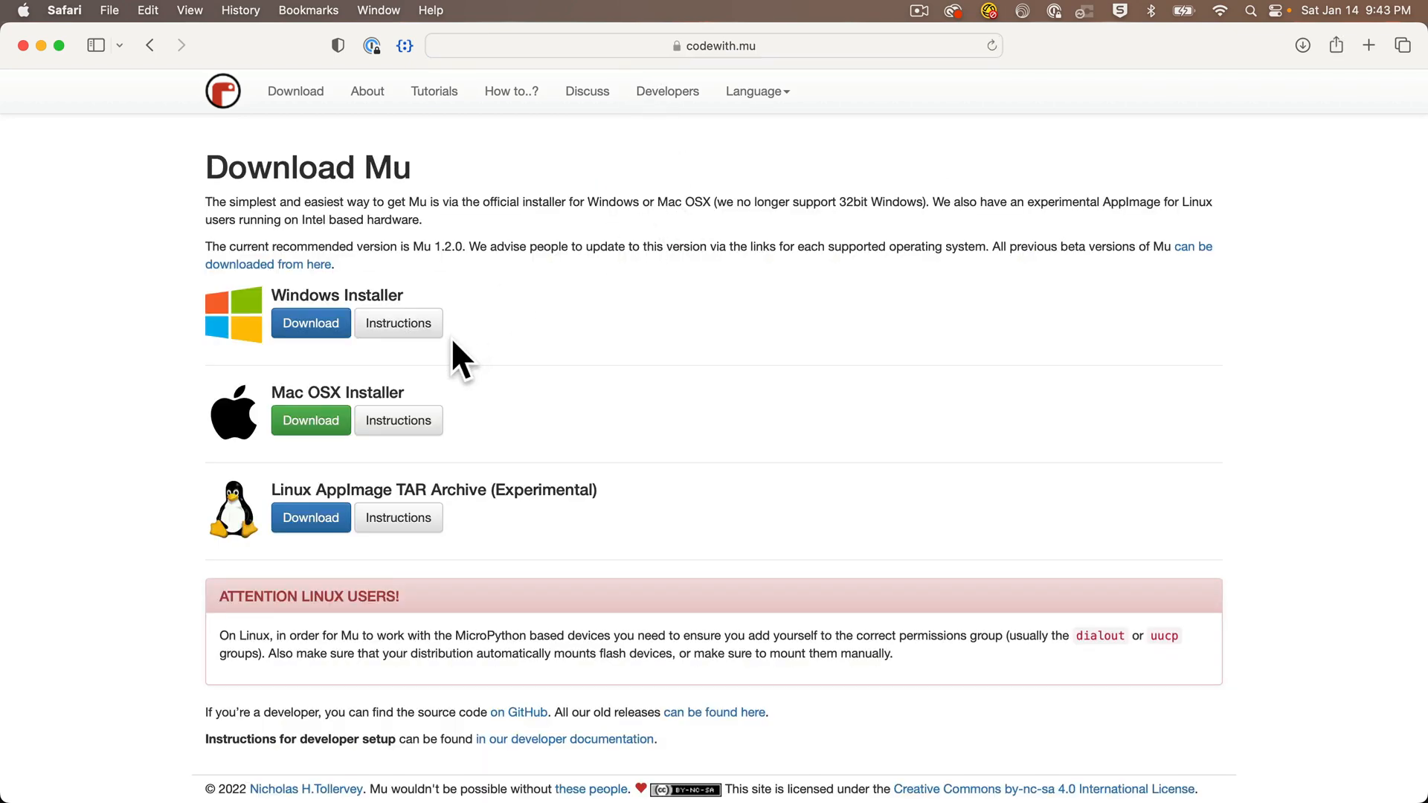
pyautogui.click(310, 420)
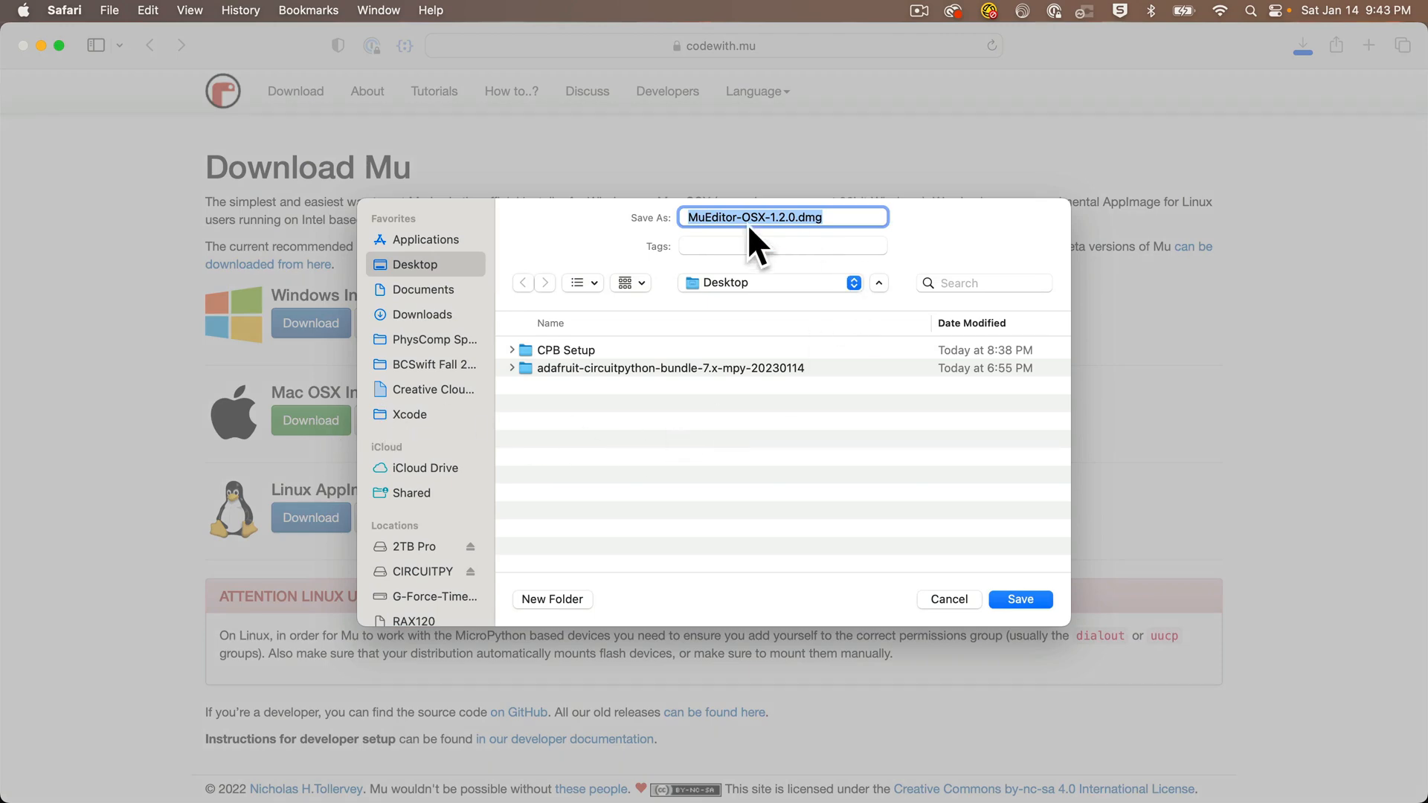
pyautogui.click(1020, 598)
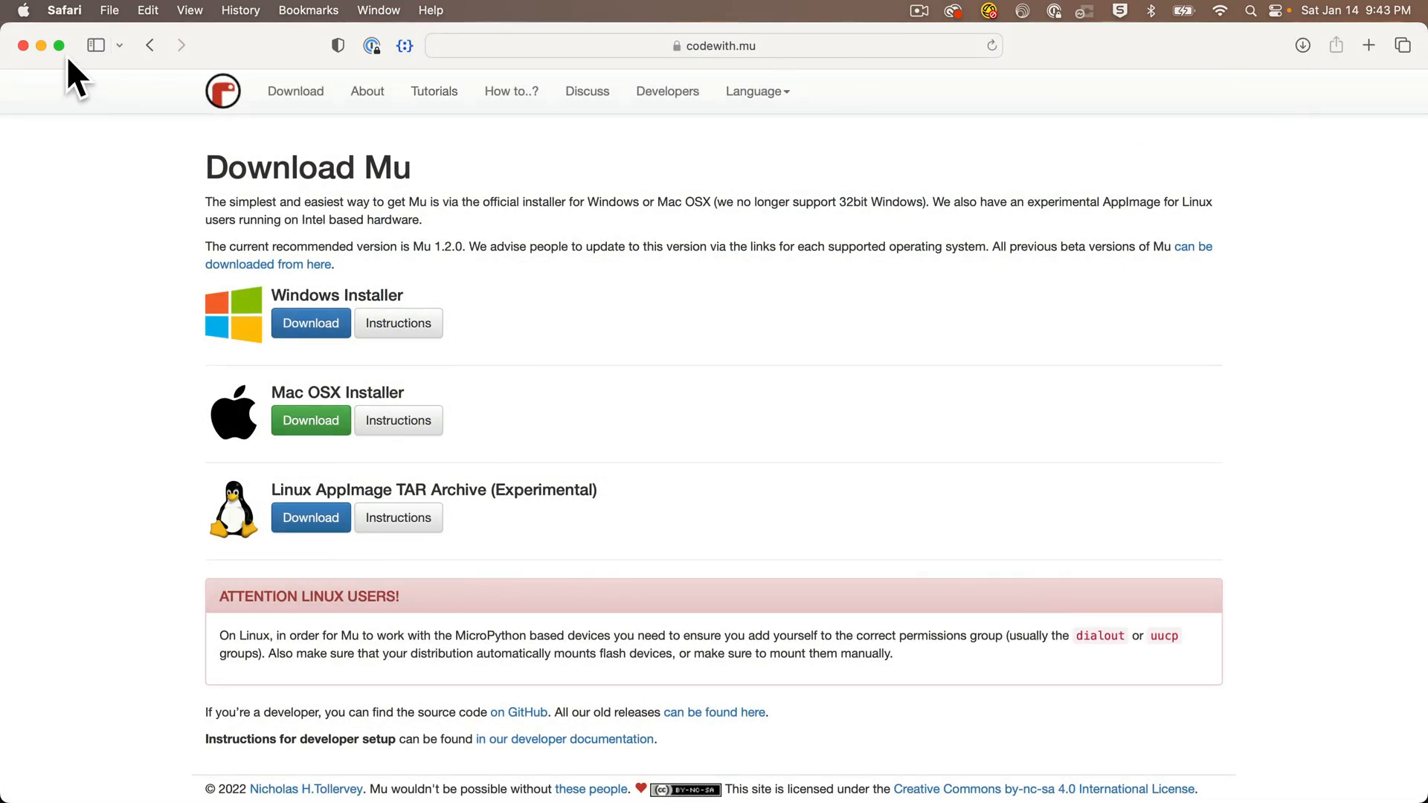
pyautogui.click(40, 44)
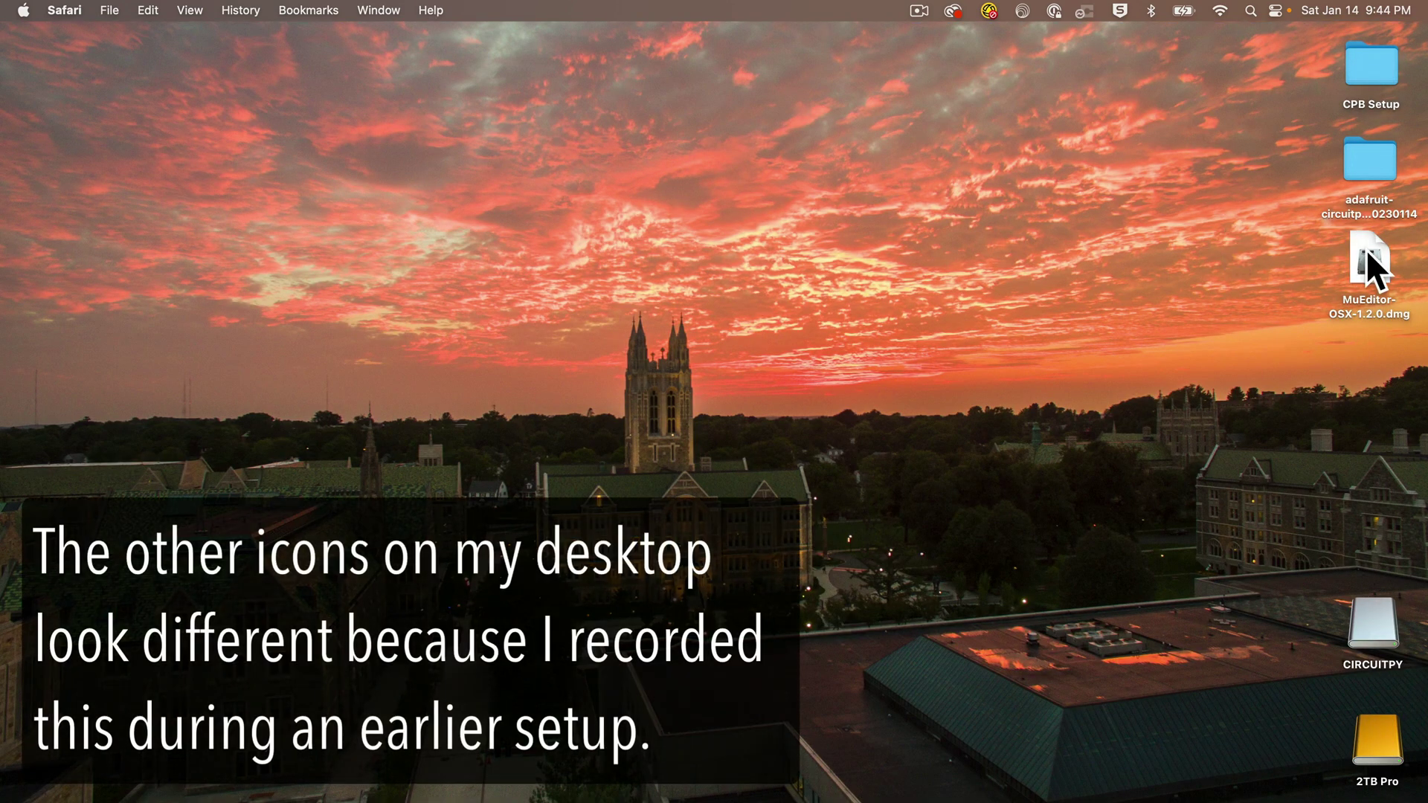
# Mount MuEditor-OSX-1.2.0.dmg, accept the license and copy Mu Editor into Applications
pyautogui.doubleClick(1366, 248)
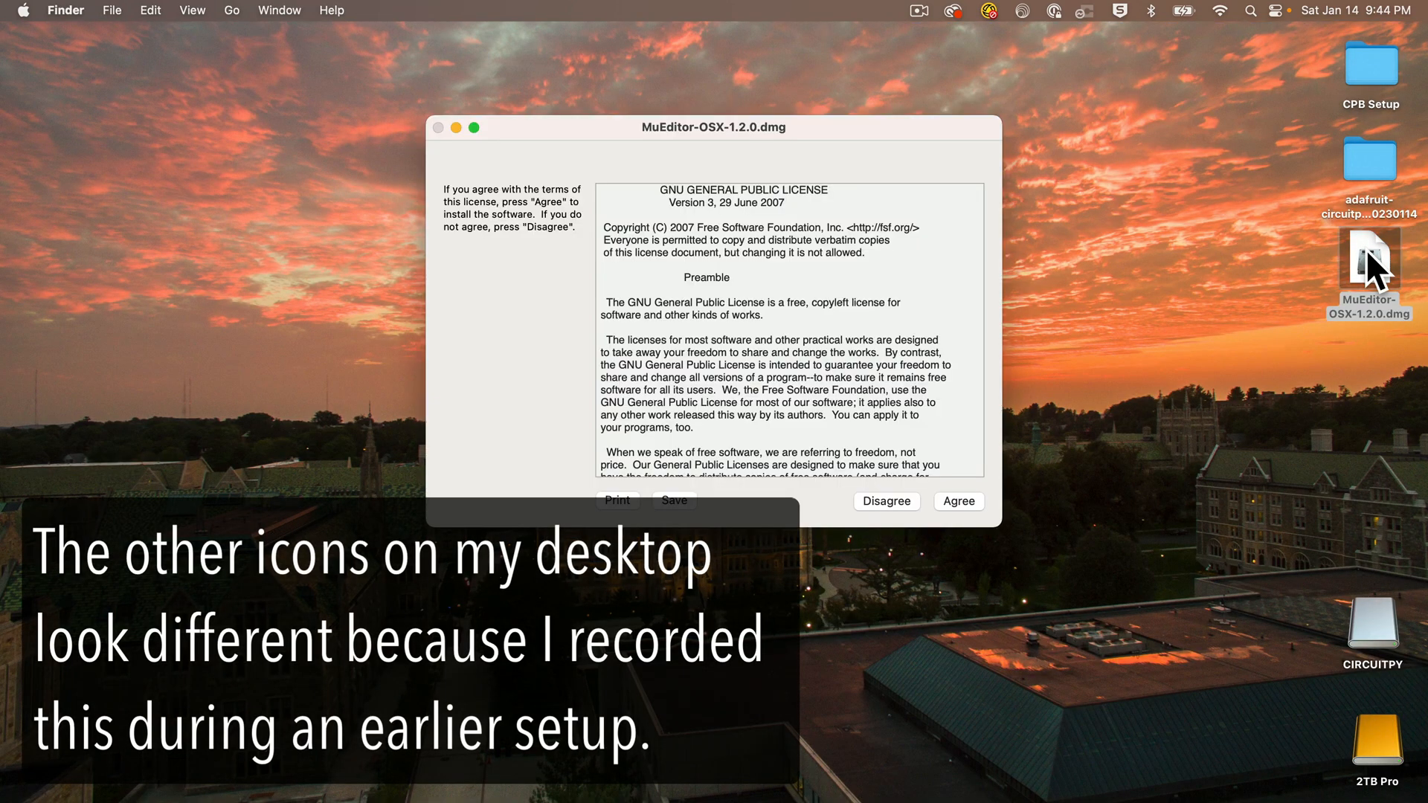
pyautogui.click(959, 501)
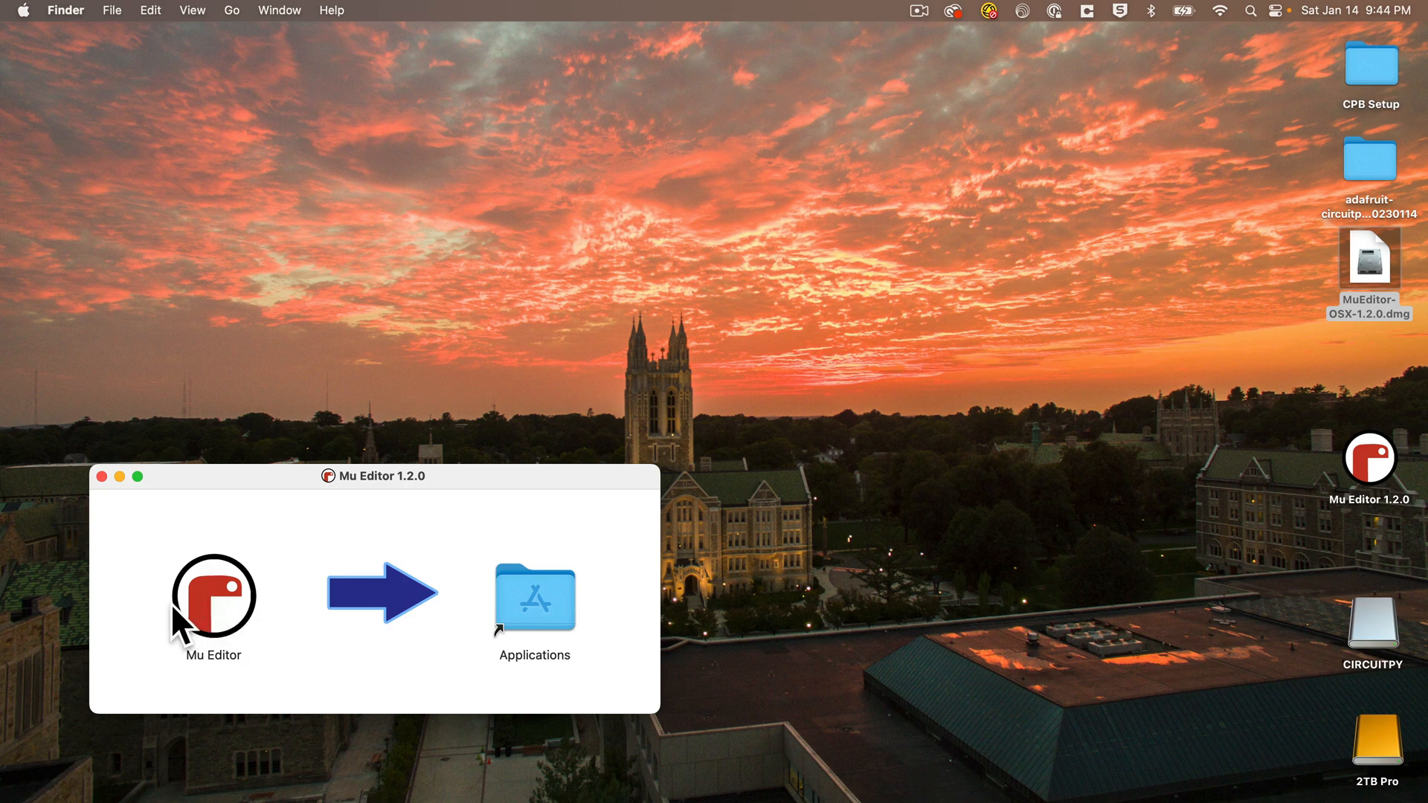
pyautogui.moveTo(189, 604); pyautogui.dragTo(517, 601)
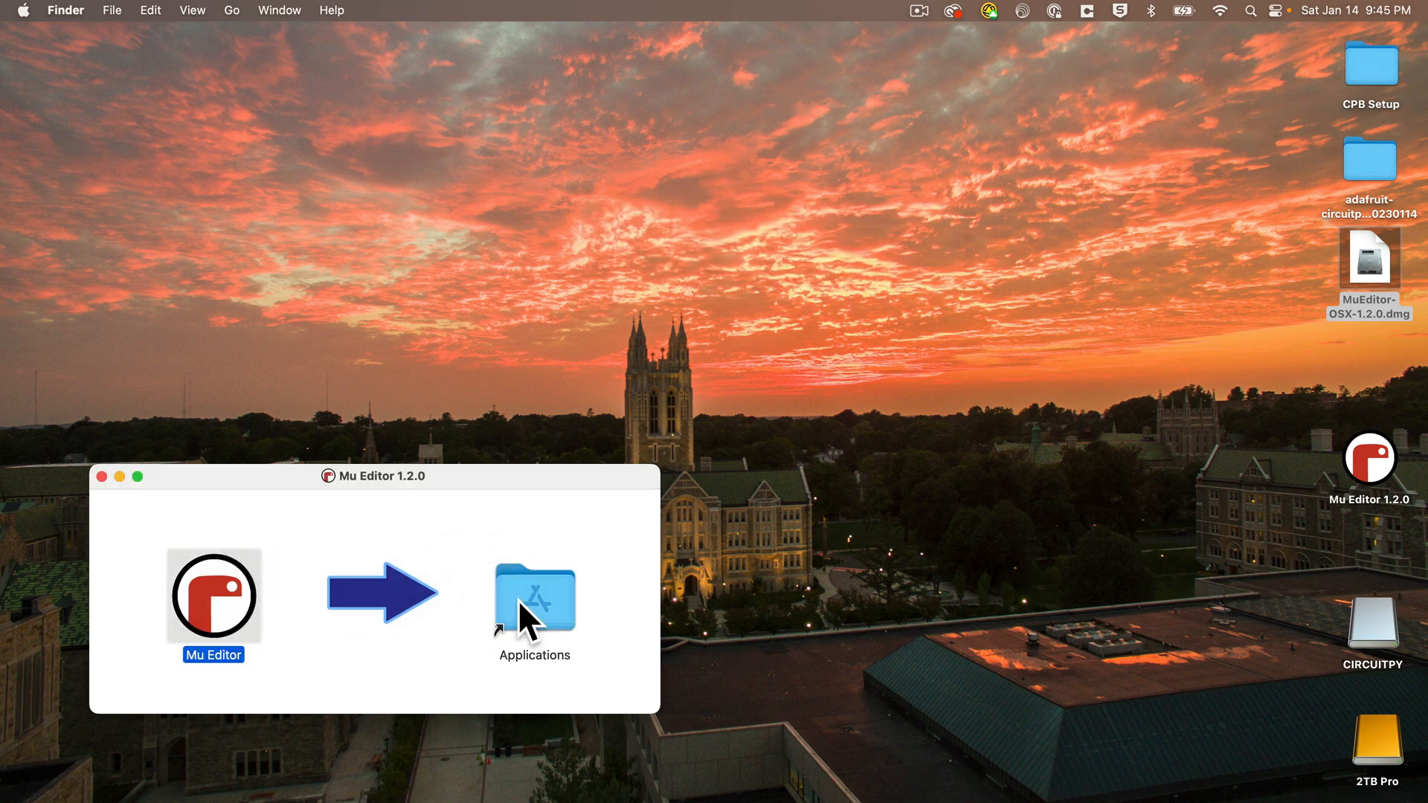
pyautogui.click(102, 477)
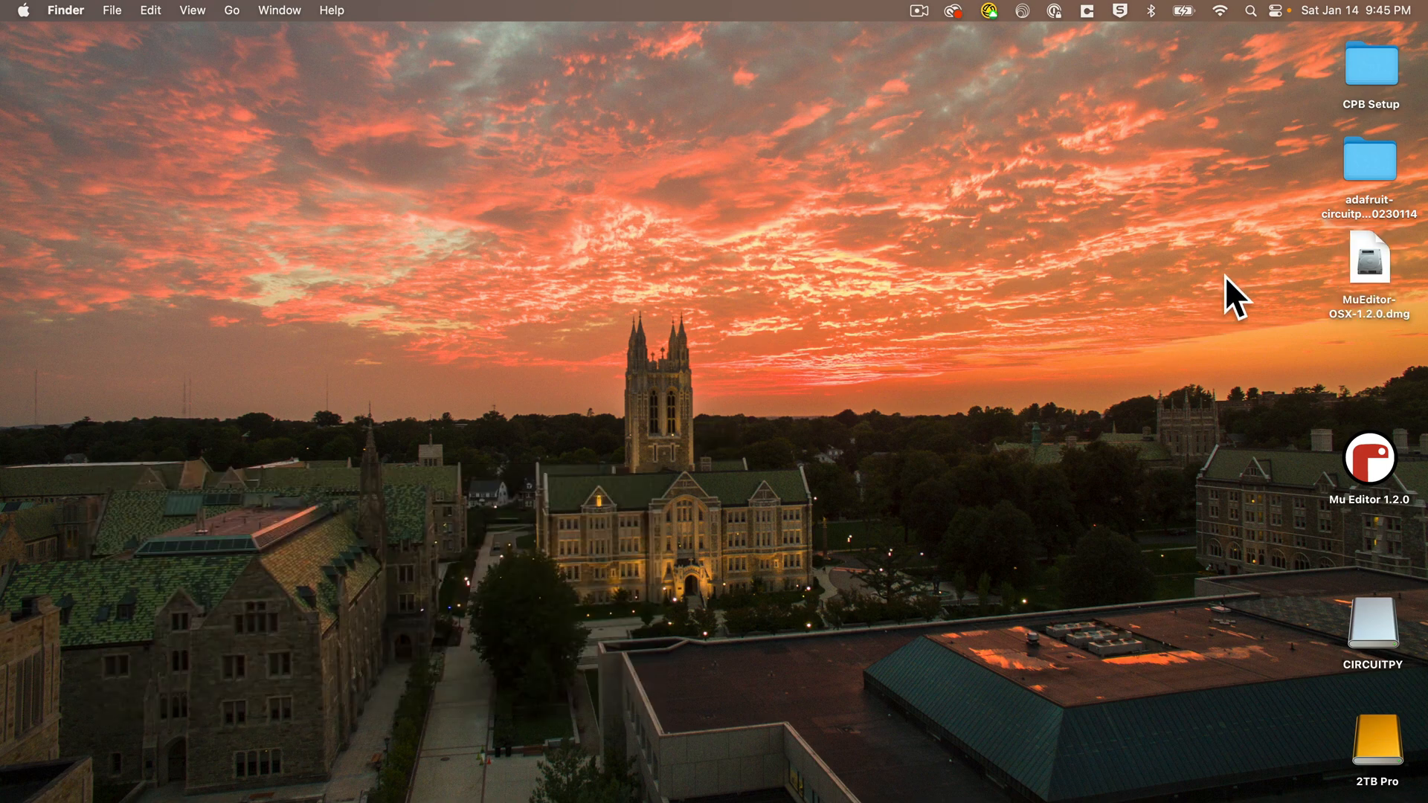
pyautogui.moveTo(1225, 276)
pyautogui.mouseDown()
pyautogui.moveTo(1378, 451)
pyautogui.moveTo(1381, 778)
pyautogui.mouseUp()
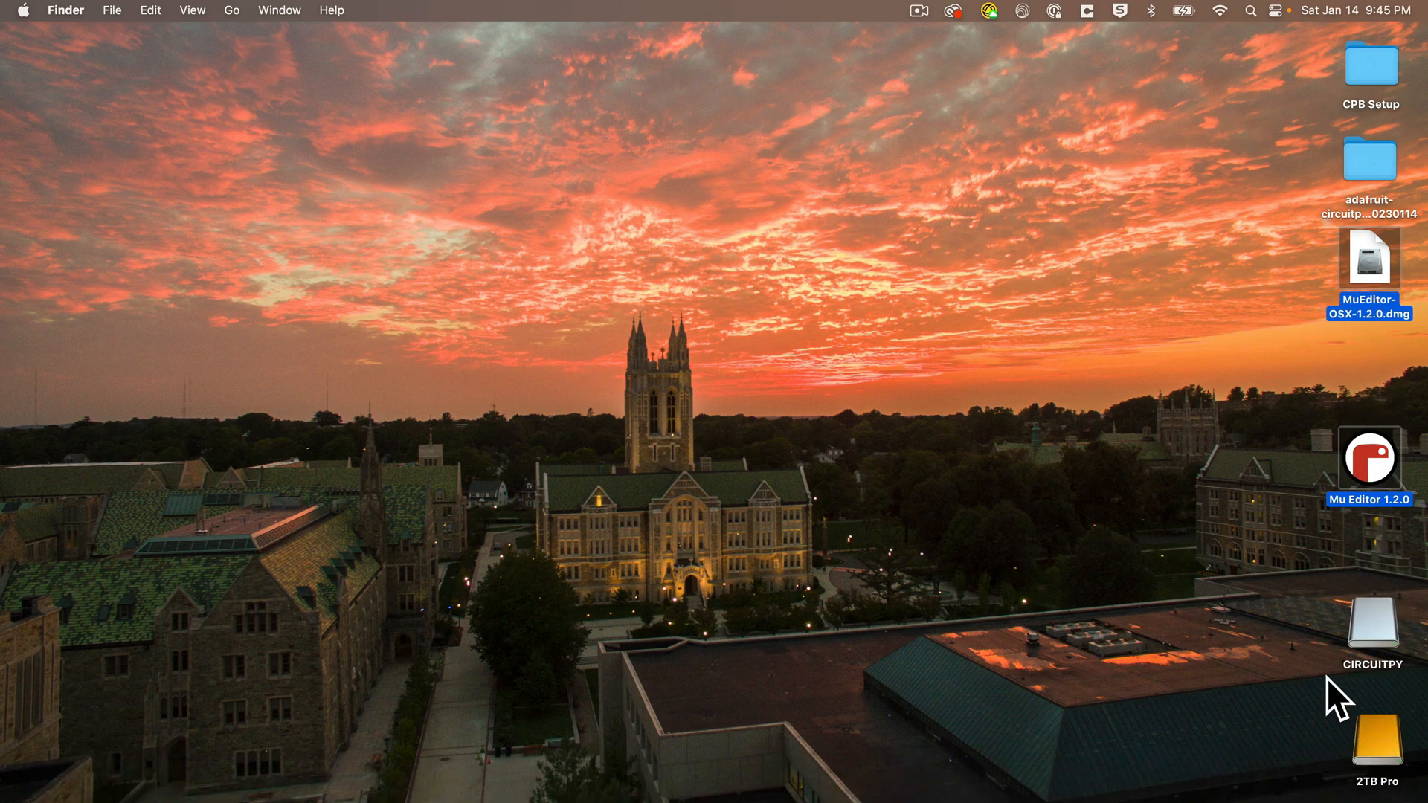
# Eject the Mu installer disk and pin Mu Editor from Applications to the Dock
pyautogui.press('super+n')
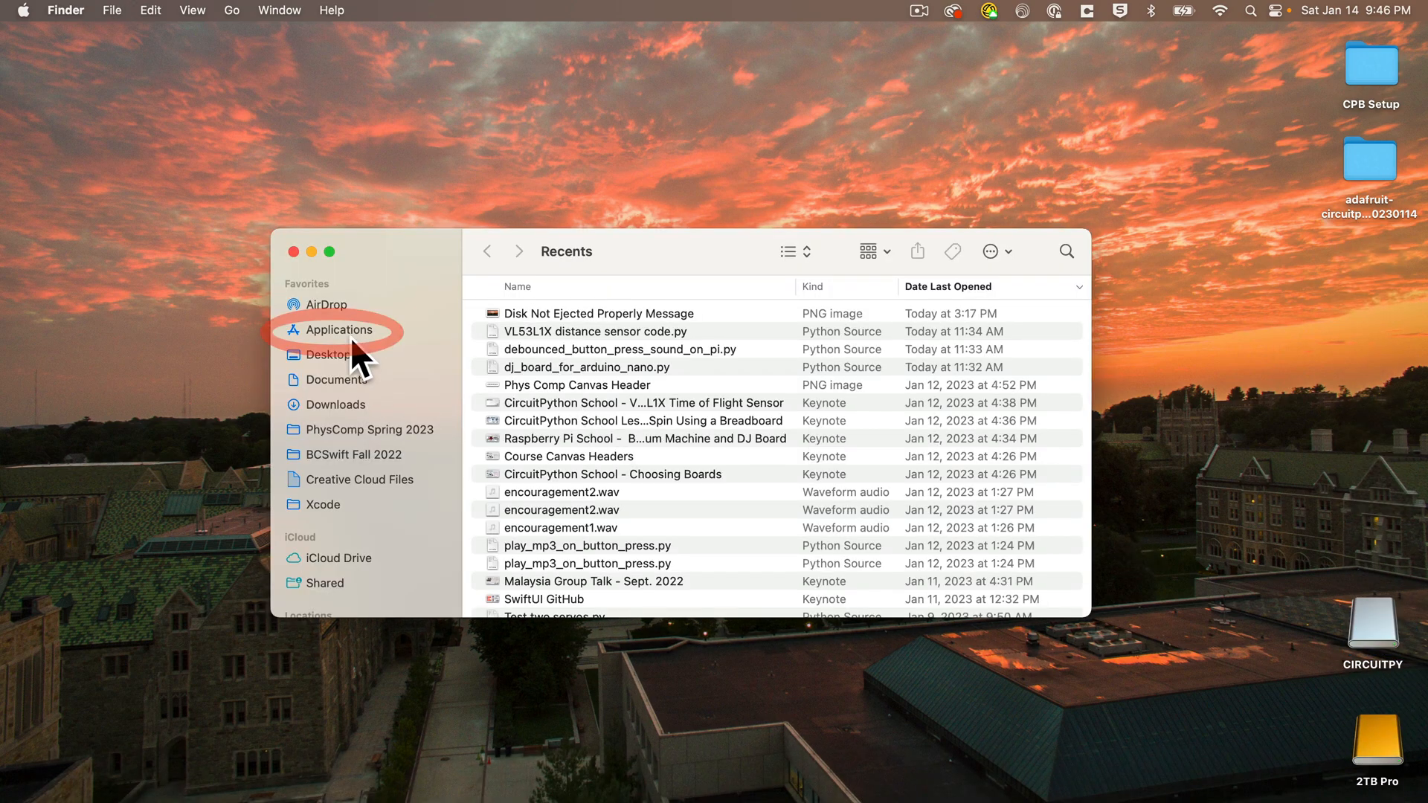
pyautogui.click(340, 330)
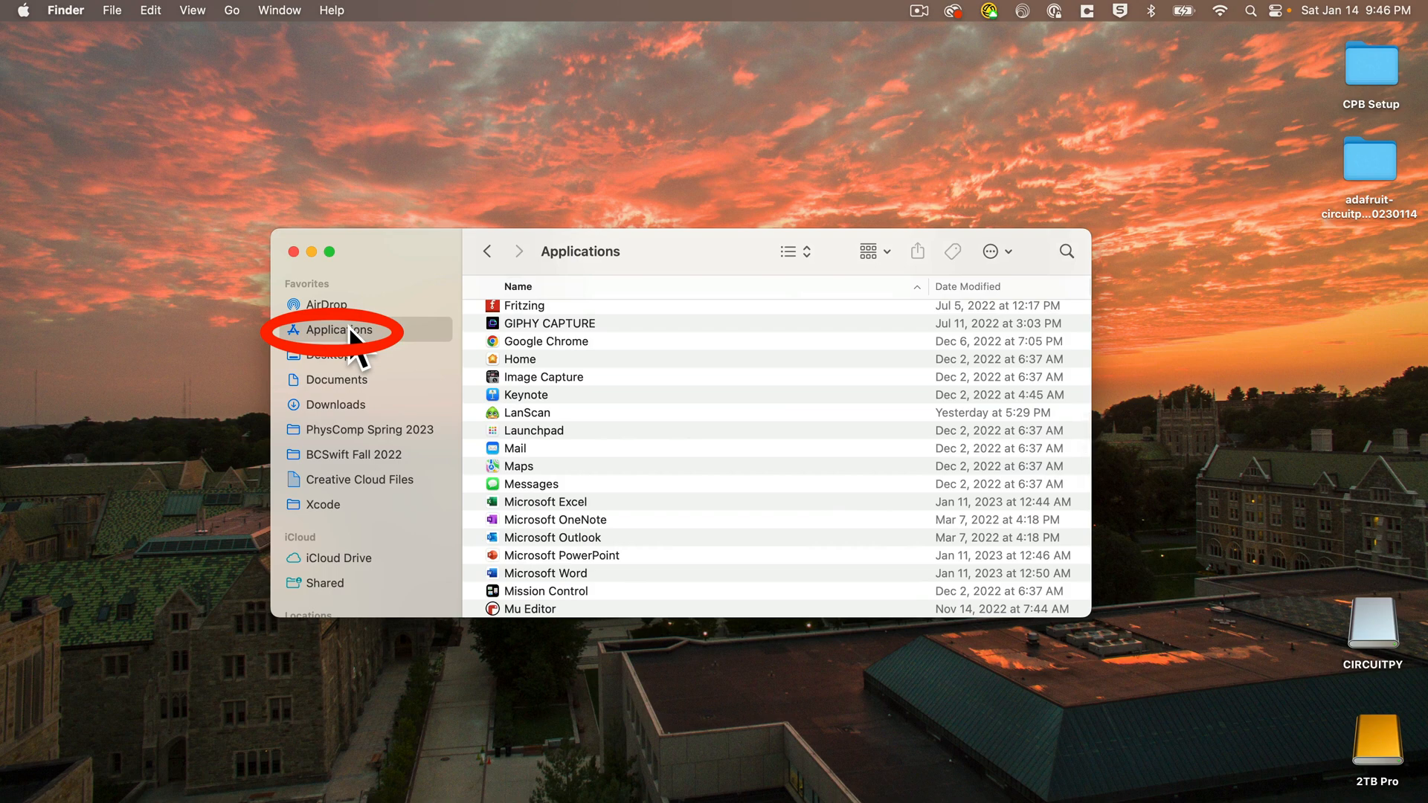
pyautogui.scroll(-3, 633, 492)
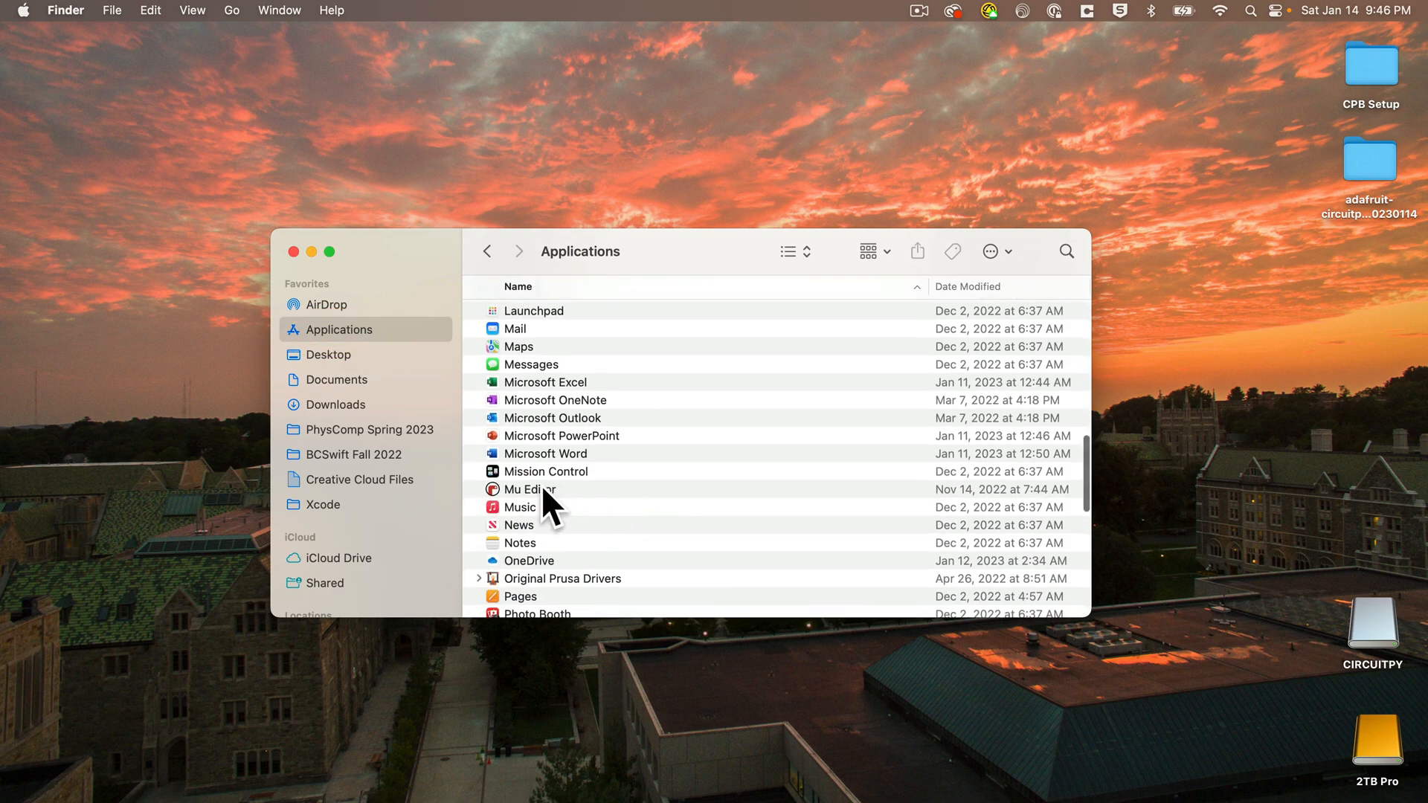
pyautogui.moveTo(536, 489)
pyautogui.mouseDown()
pyautogui.moveTo(503, 483)
pyautogui.moveTo(380, 788)
pyautogui.moveTo(389, 781)
pyautogui.mouseUp()
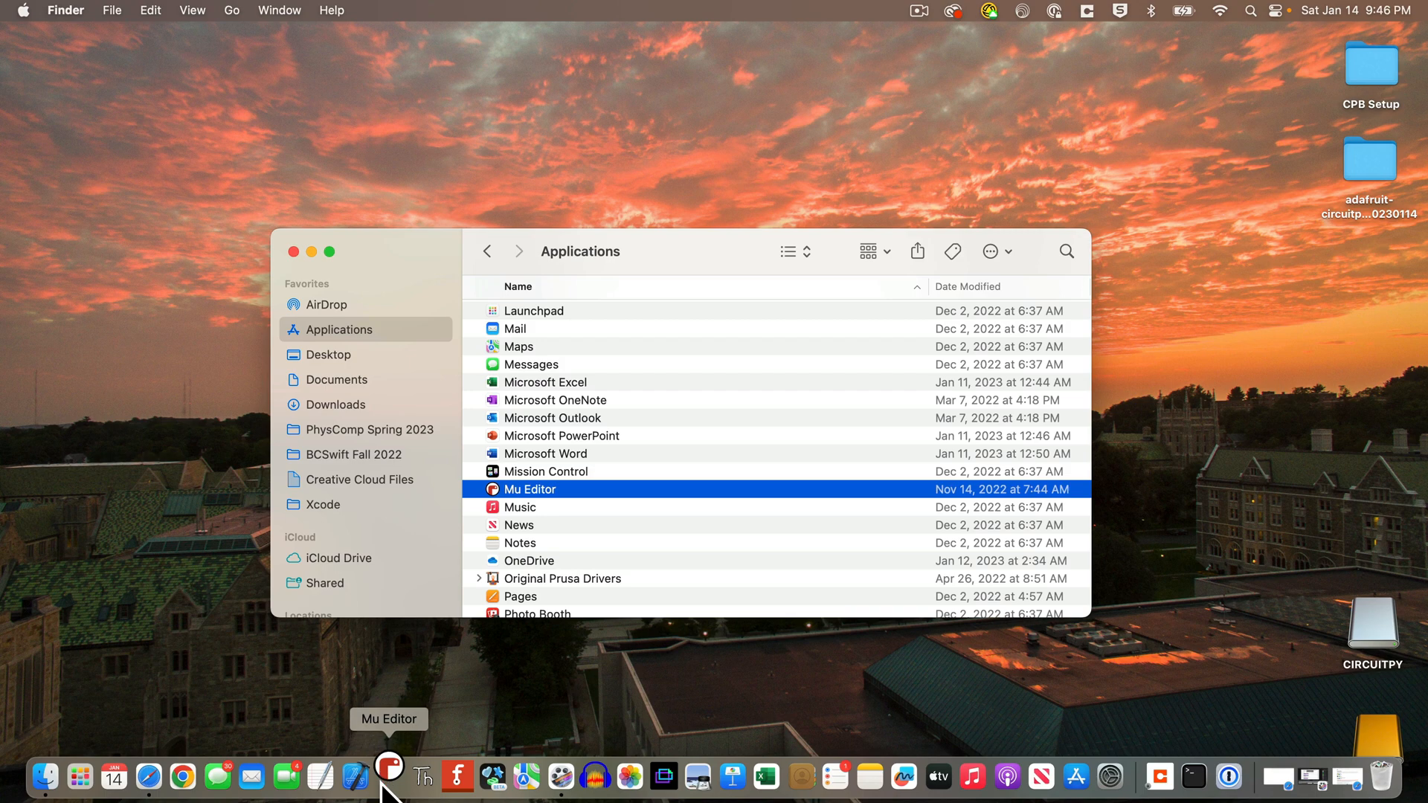
# Launch Mu Editor from the Dock, approving the downloaded-app warning
pyautogui.click(389, 778)
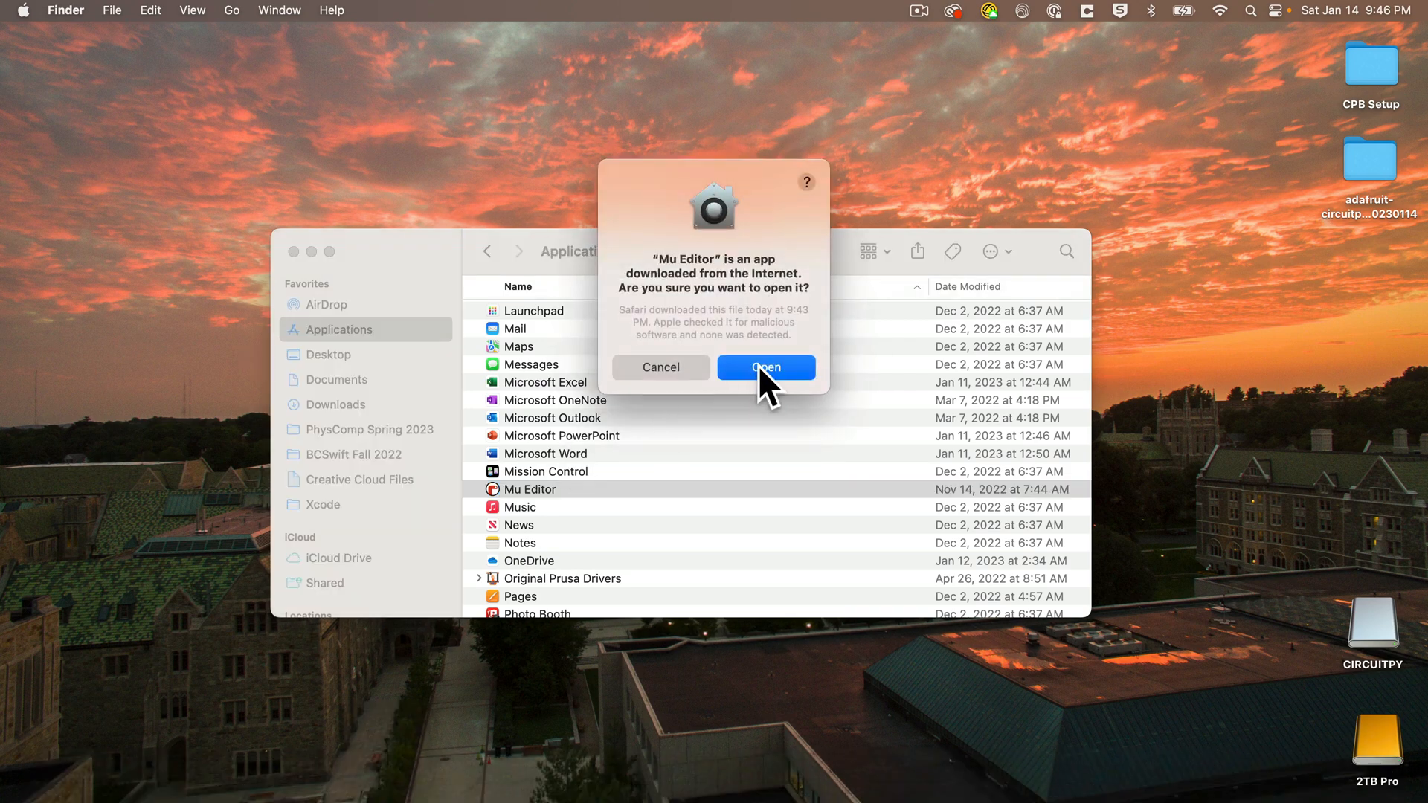
pyautogui.click(765, 367)
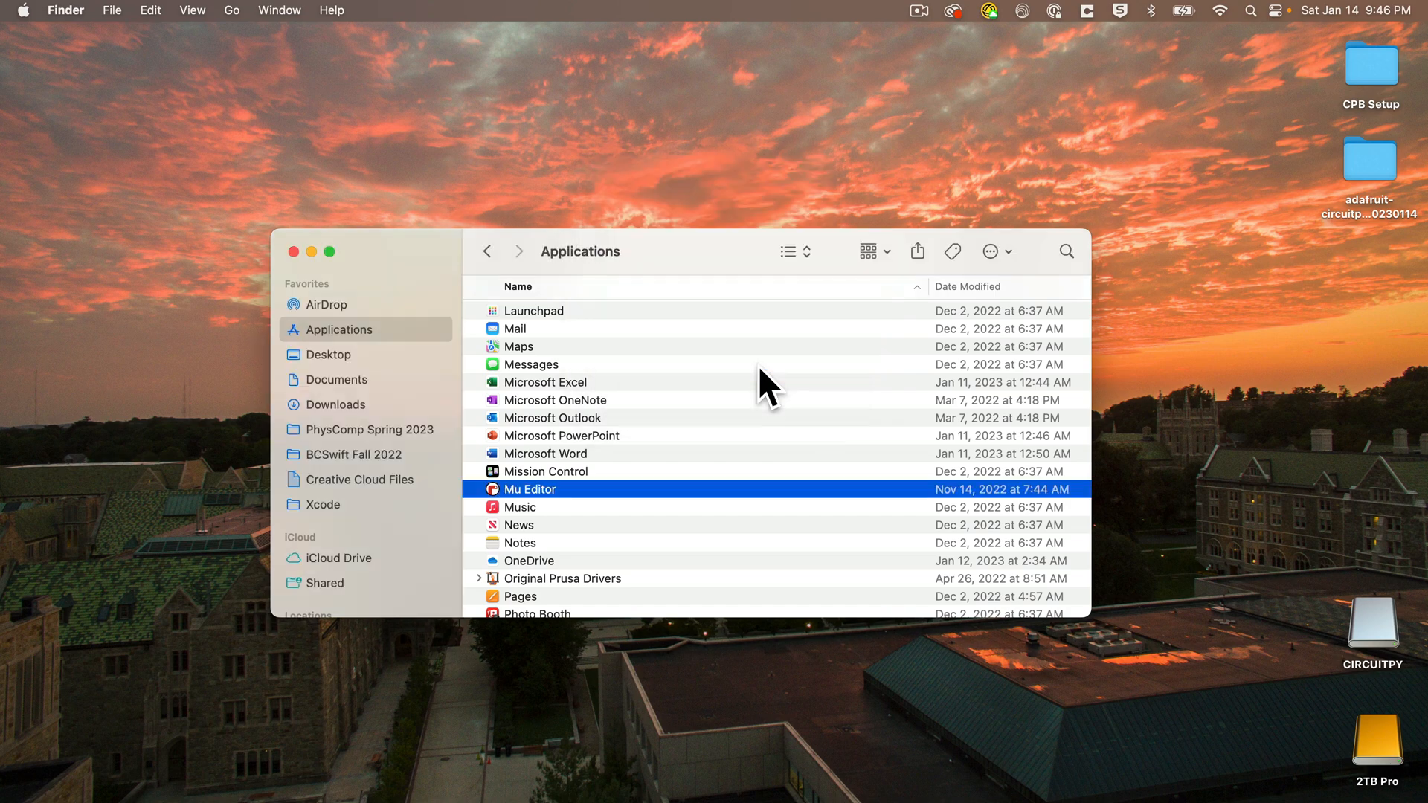
pyautogui.click(293, 251)
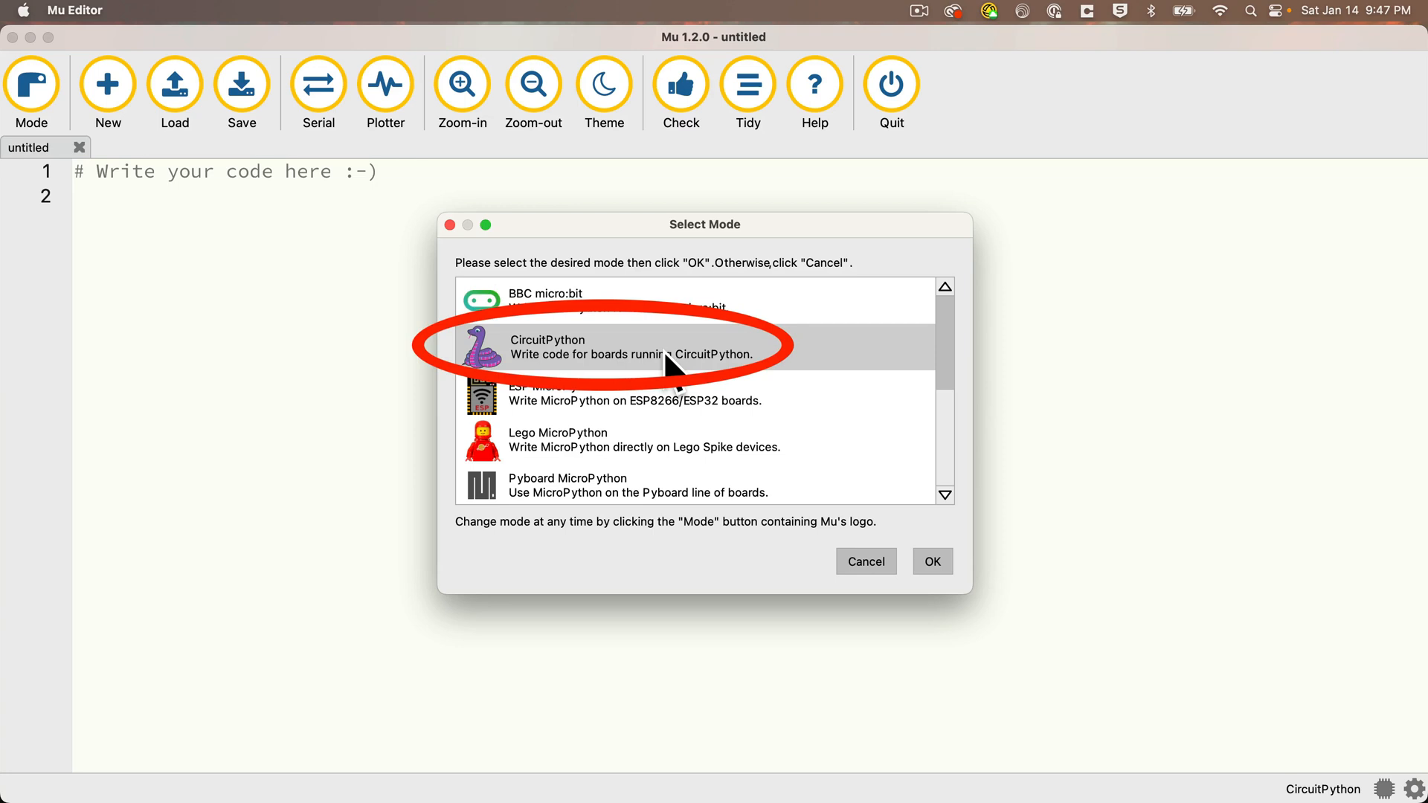
# Choose CircuitPython in the Select Mode dialog and confirm it
pyautogui.click(938, 558)
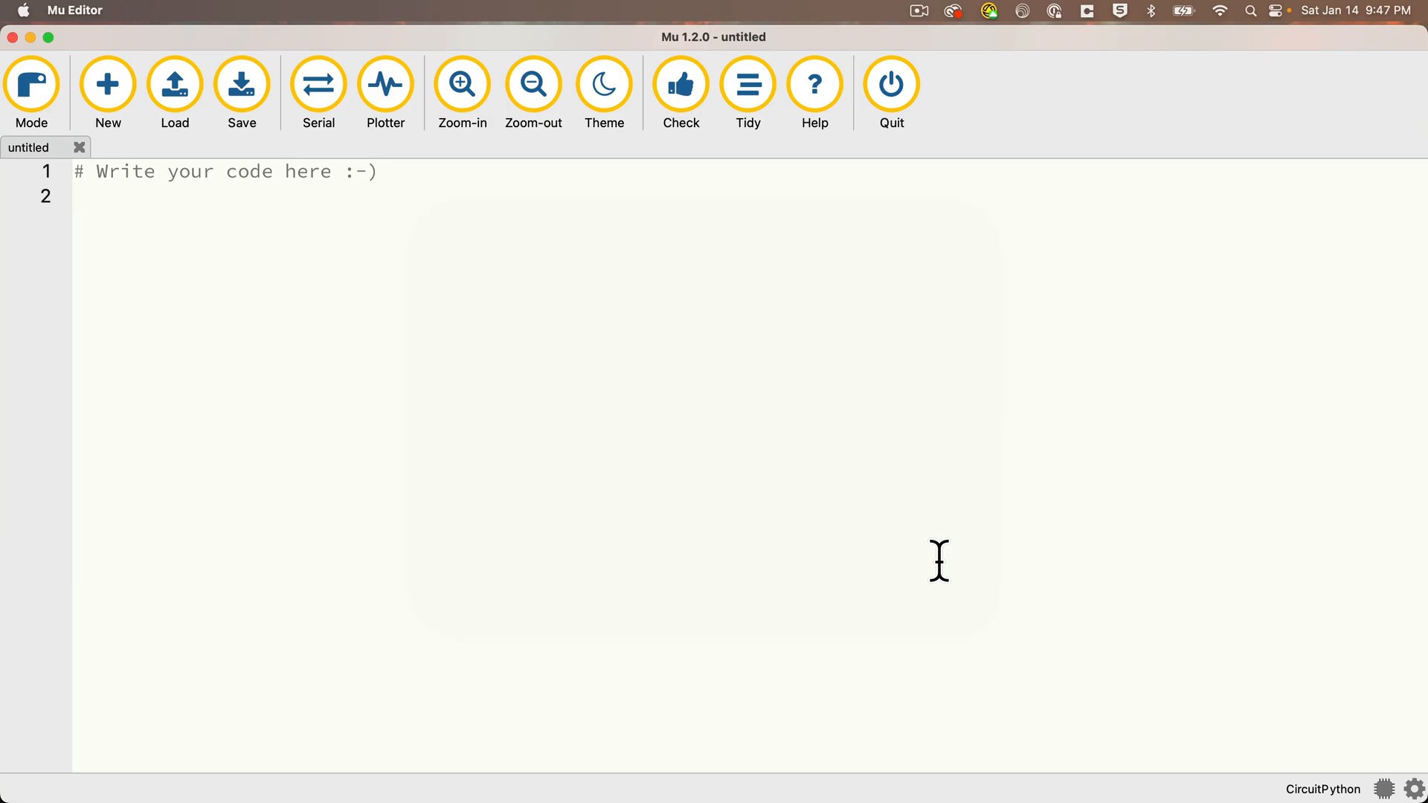